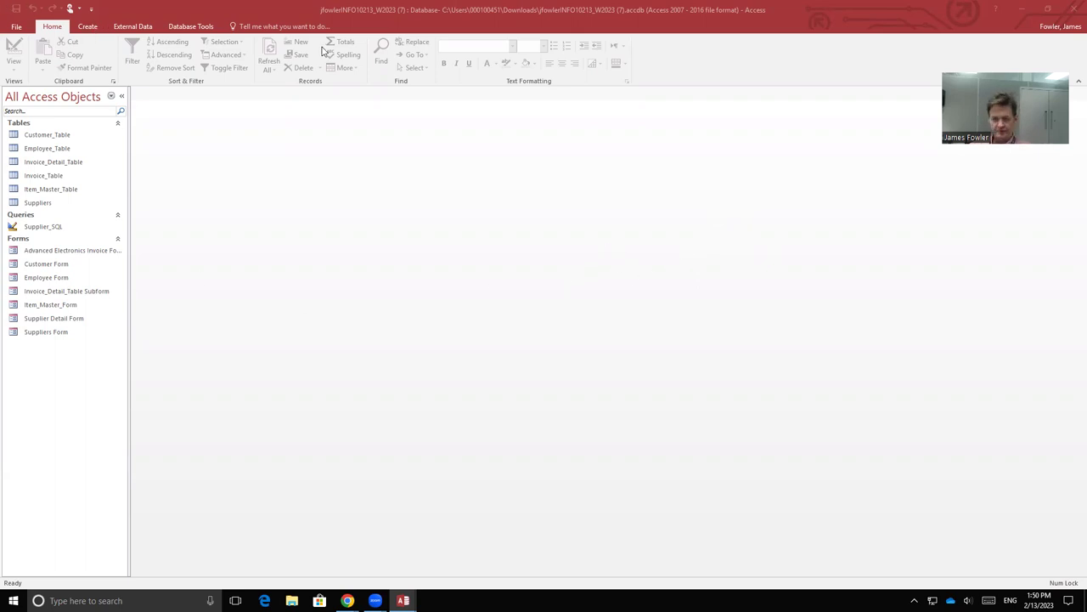
Step: Switch the ribbon to the Create tab to reach the new-object commands
left_click(88, 26)
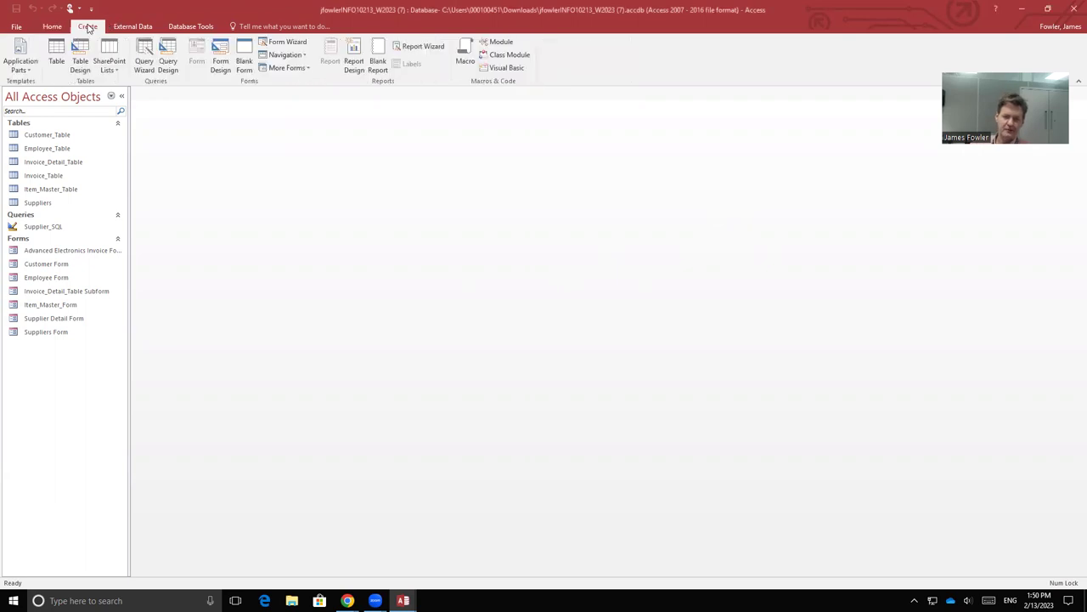
Step: Create a blank table, save it as login_table, and open it in Design View
left_click(56, 55)
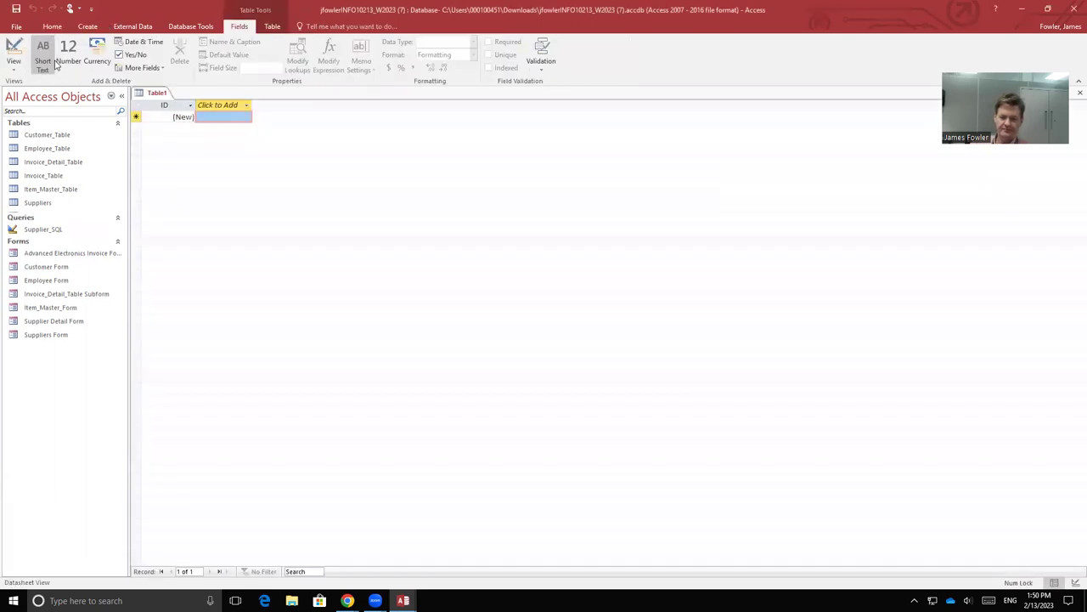
right_click(157, 93)
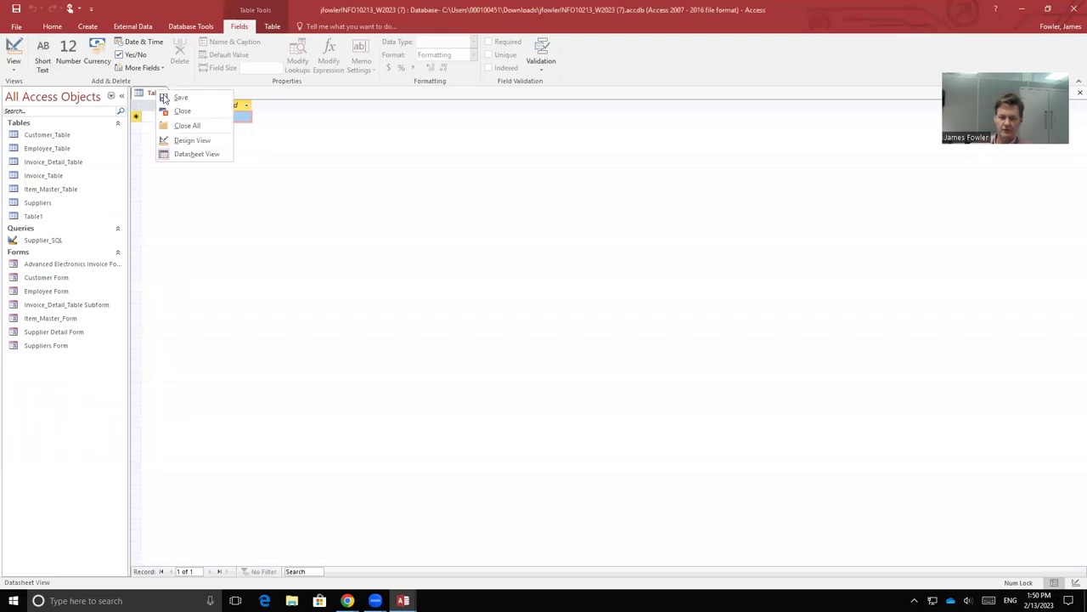
left_click(170, 99)
key("BackSpace")
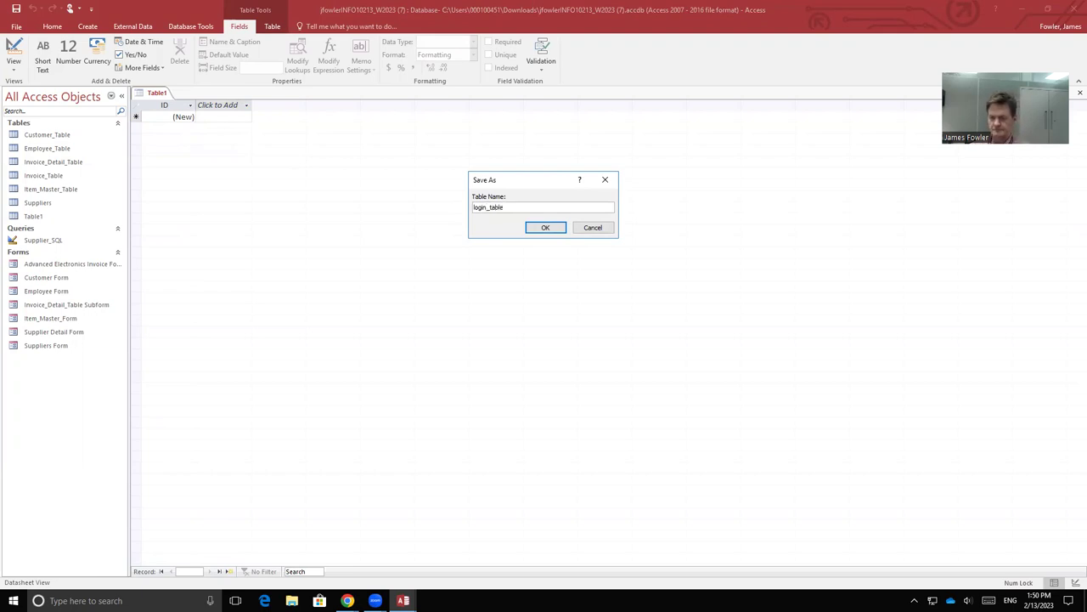
left_click(559, 228)
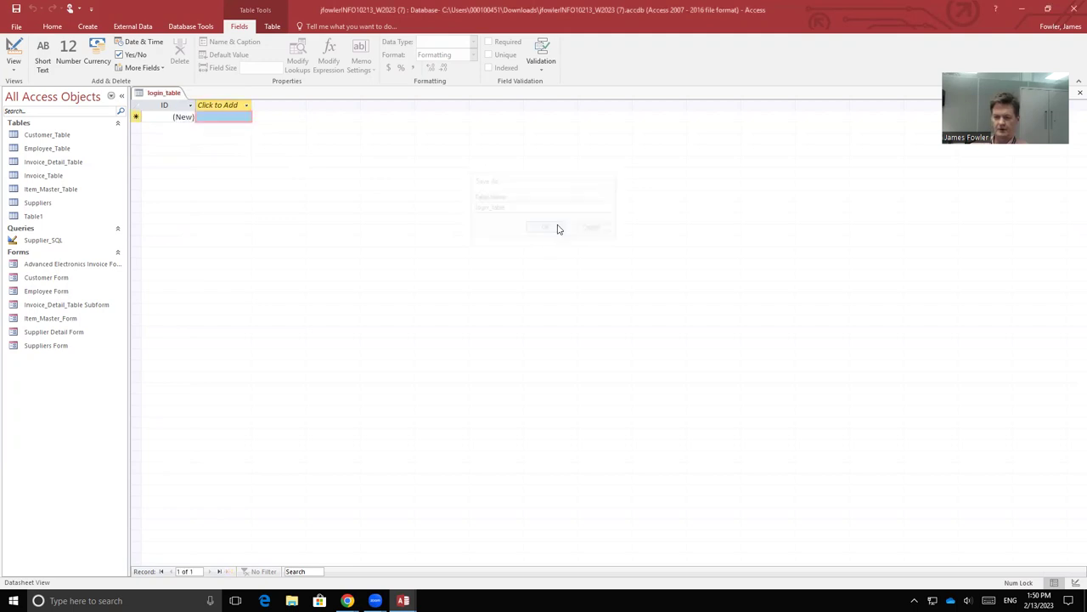
right_click(165, 93)
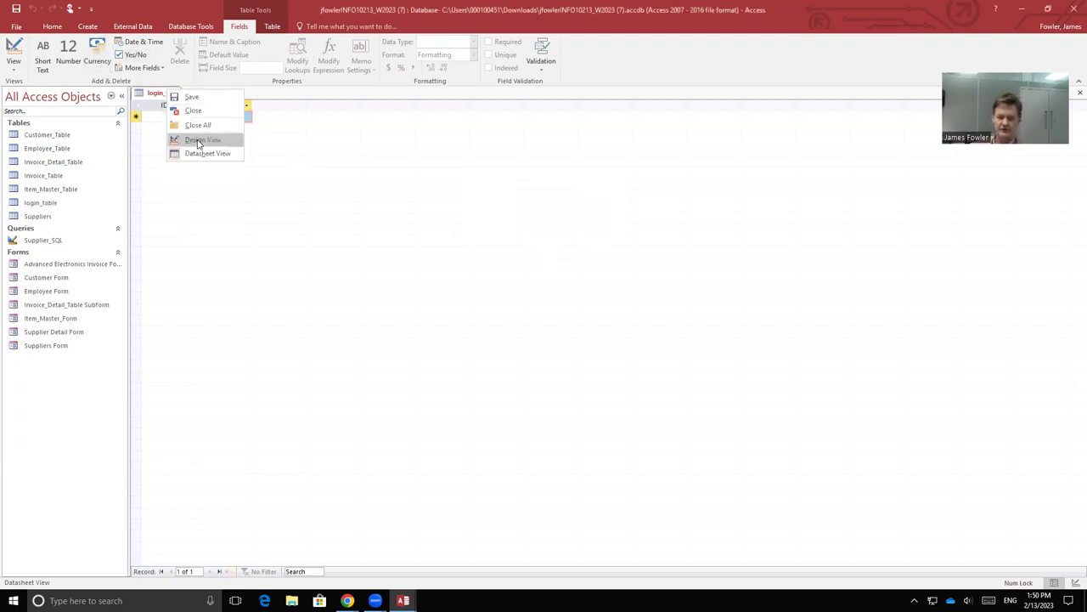
left_click(200, 139)
Step: Rename ID to login_ID and add username and password as Short Text fields
left_click(193, 113)
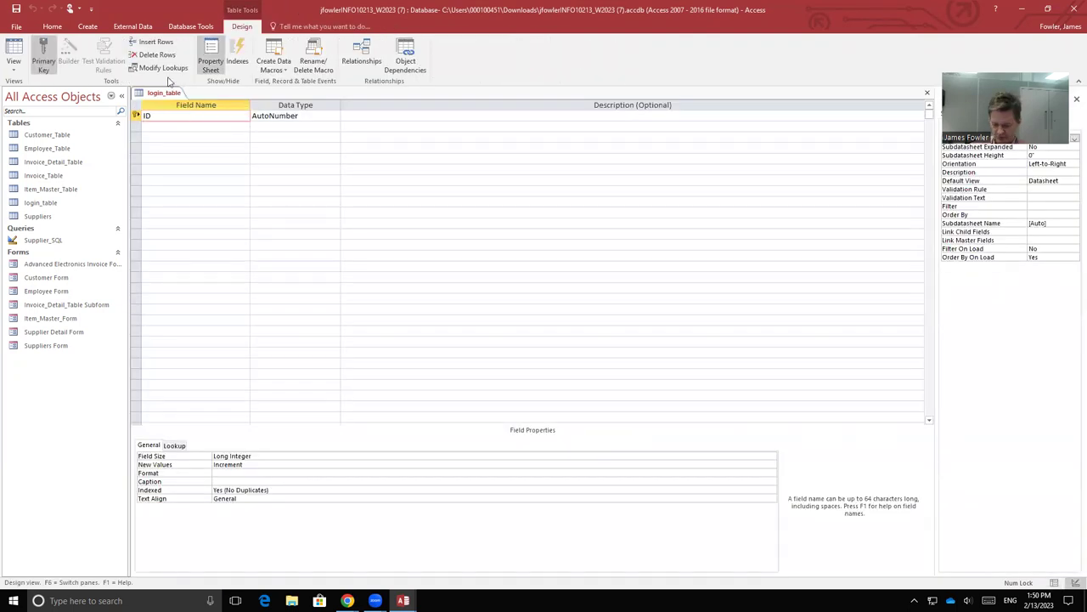
type("login_")
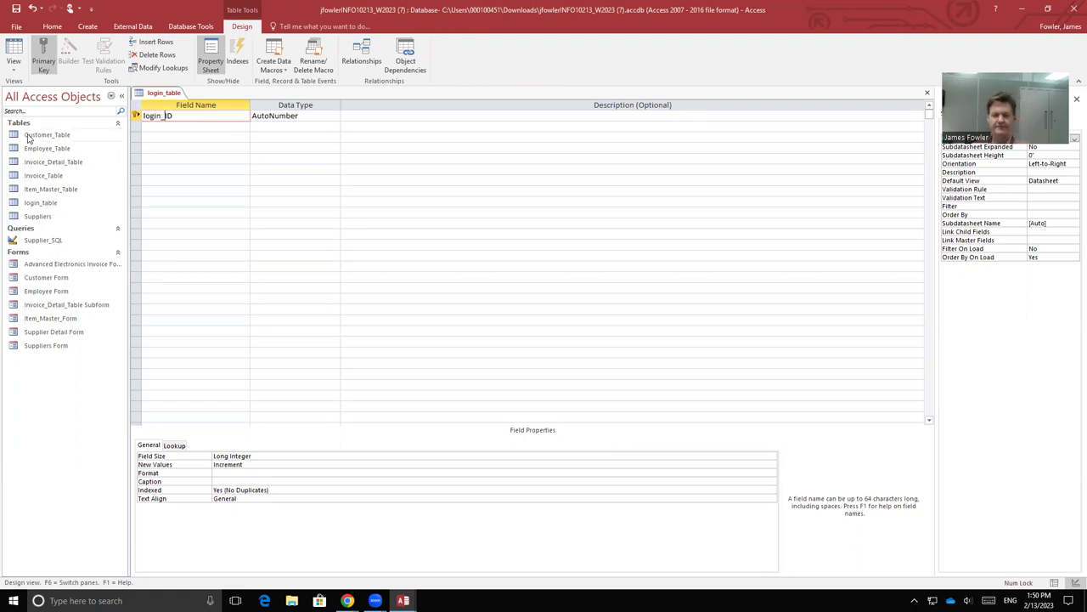
left_click(221, 126)
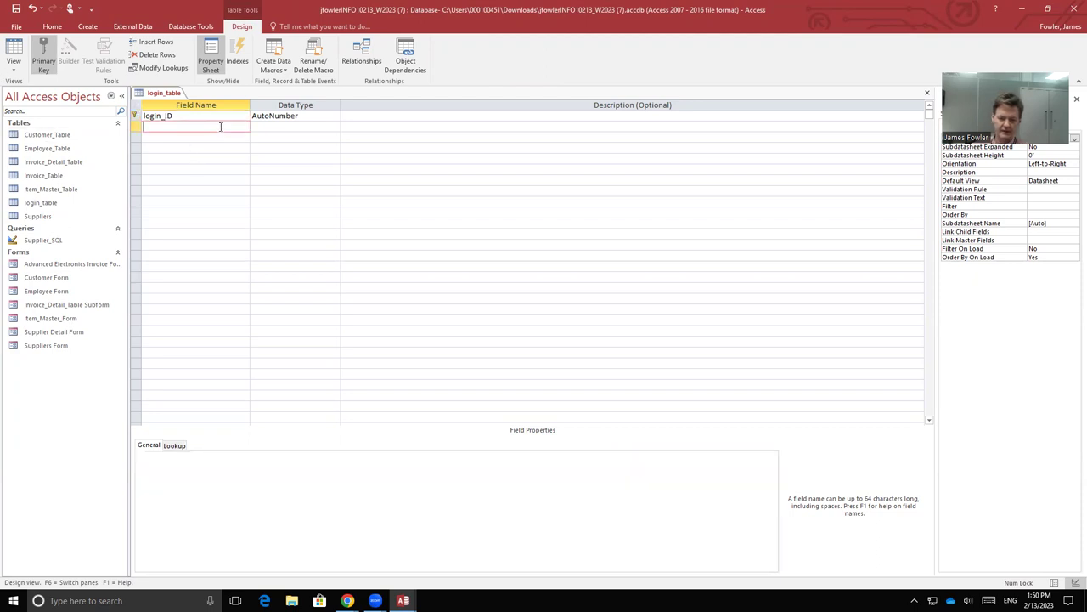
type("userna")
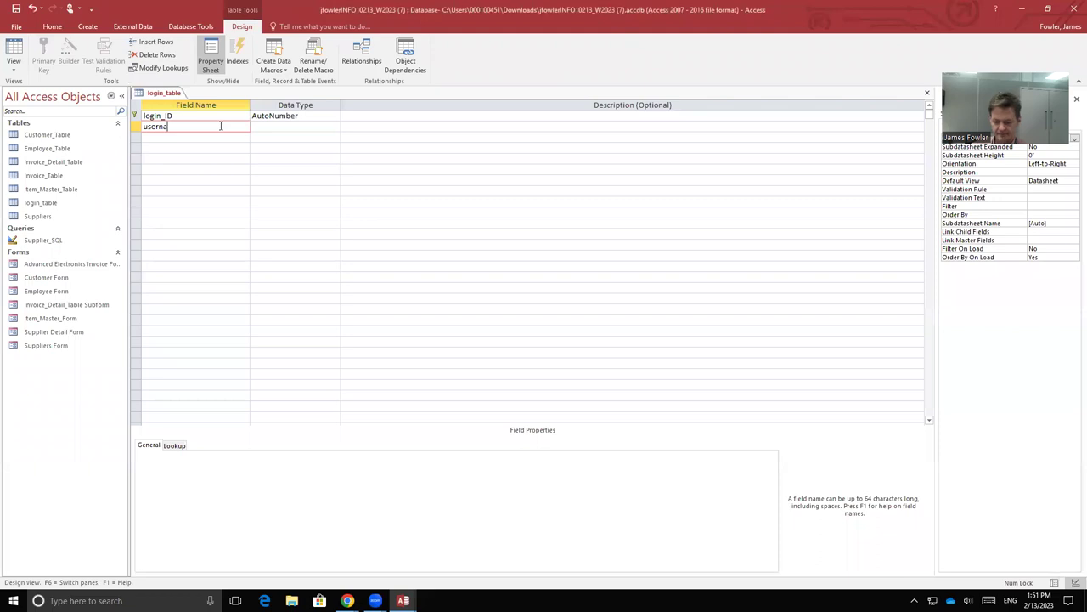
type("me")
key("Tab")
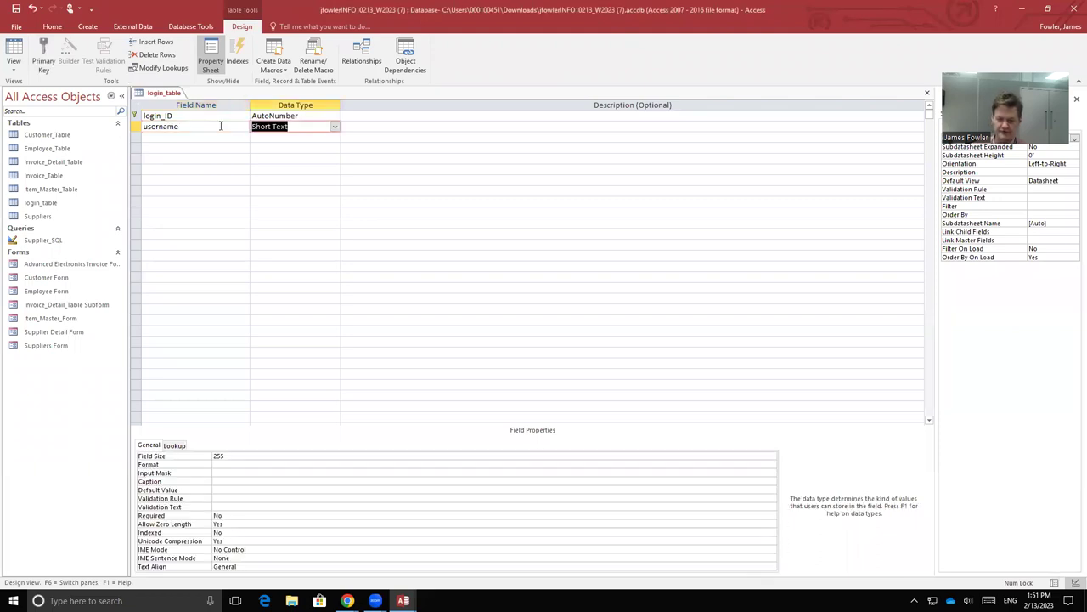
left_click(211, 134)
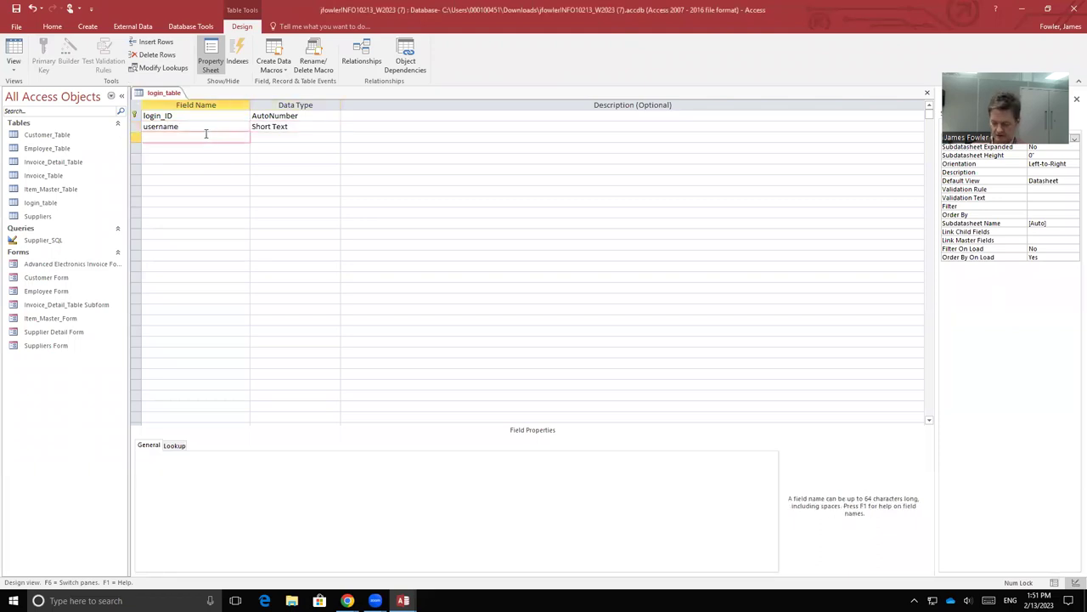
type("password")
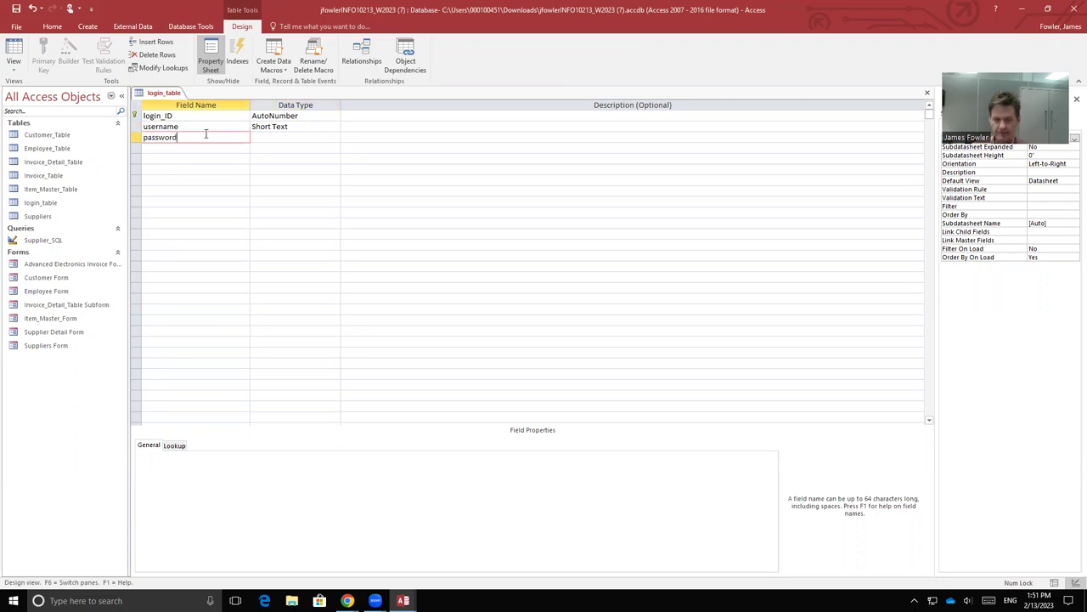
key("Tab")
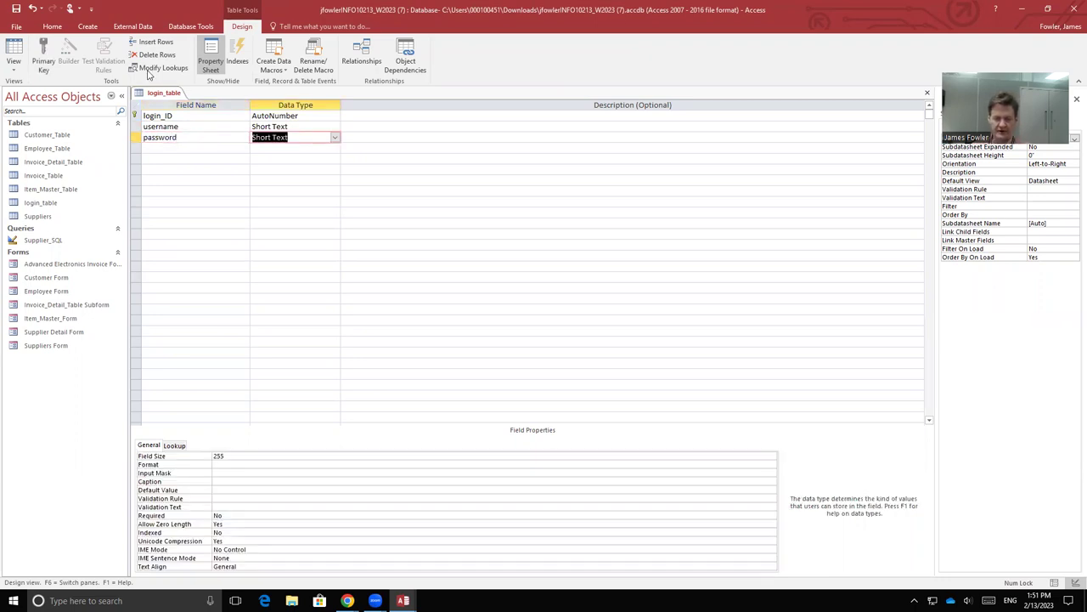
Step: Save the login_table design changes
right_click(153, 93)
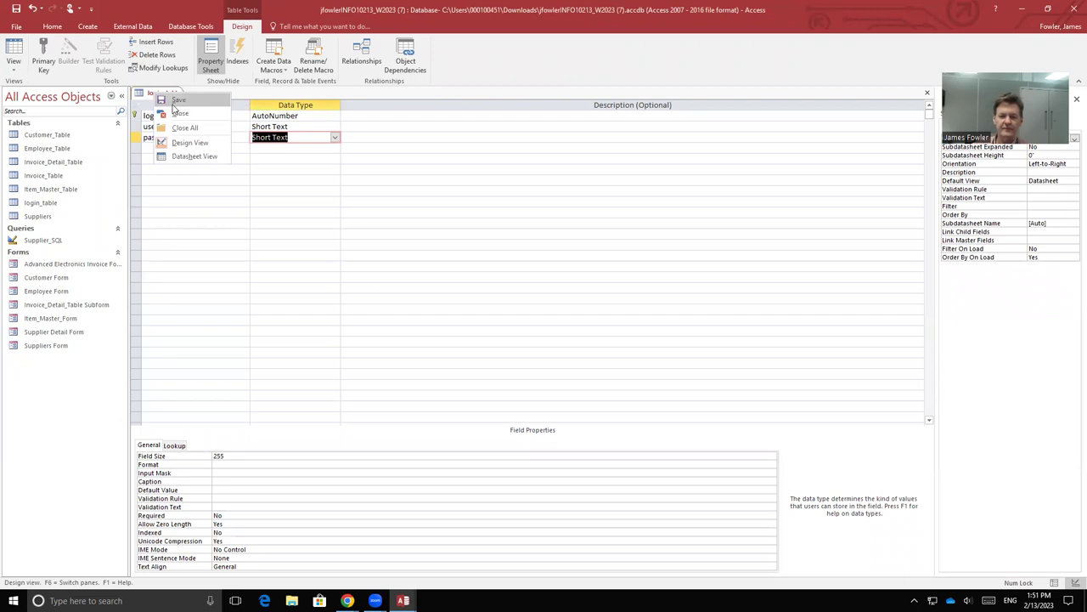
left_click(176, 101)
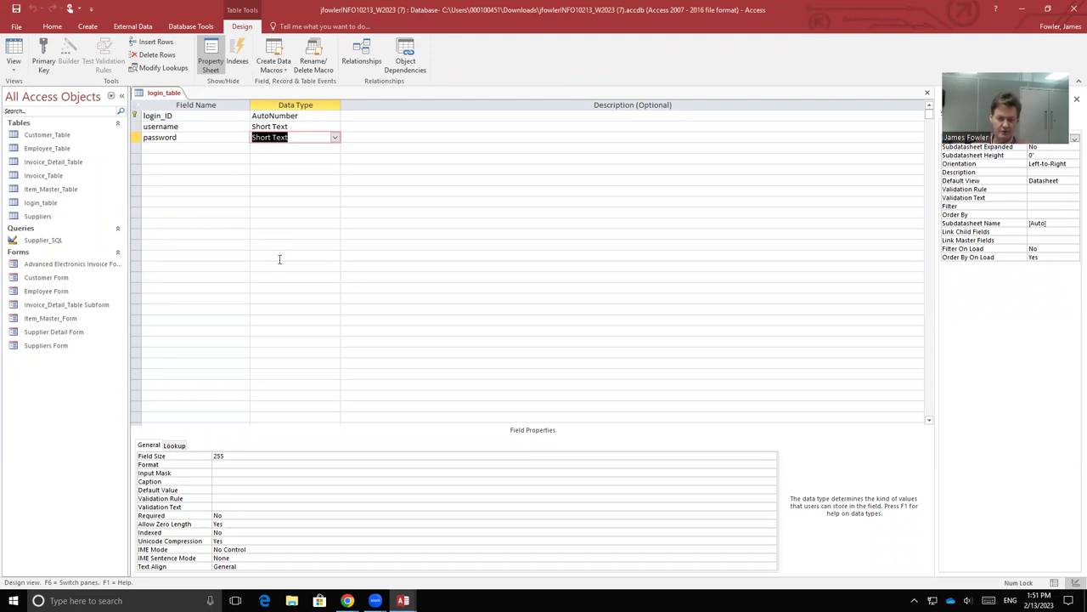
right_click(166, 93)
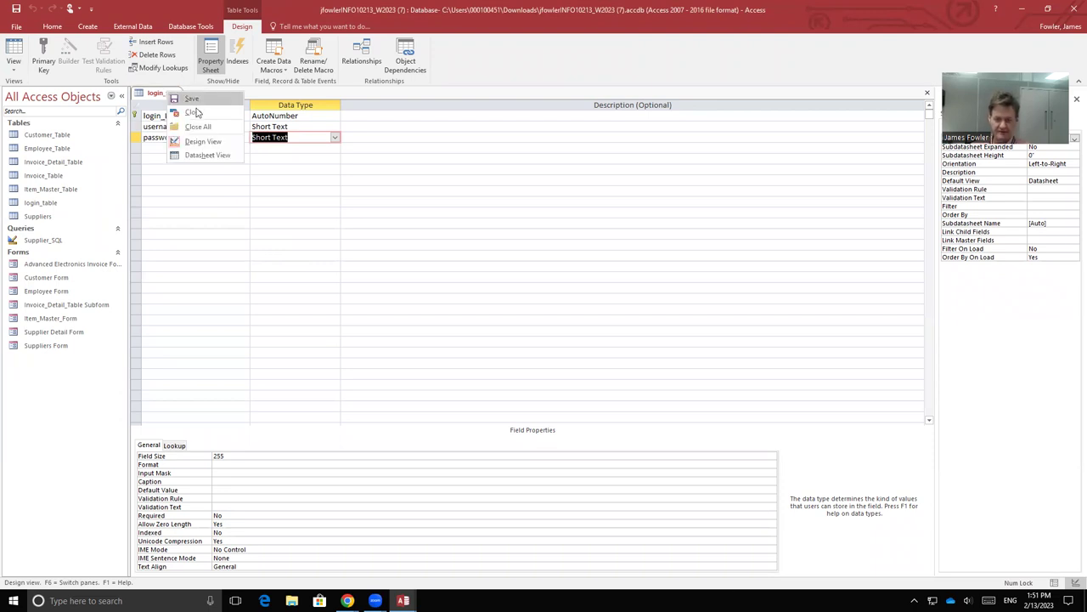
Step: In Datasheet View, enter one login record with a username and a password
left_click(208, 155)
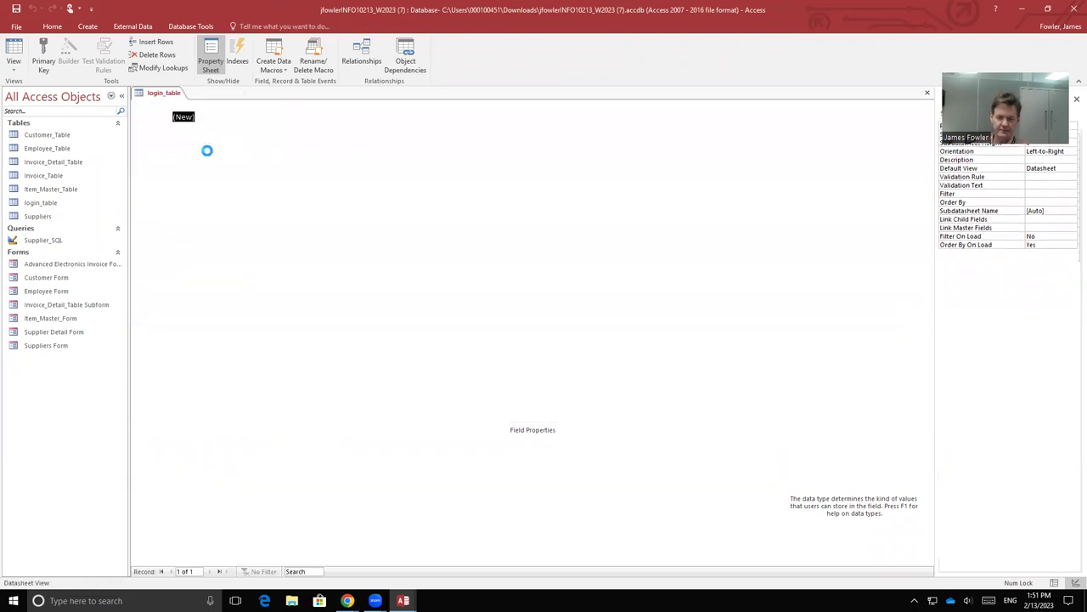
left_click(211, 118)
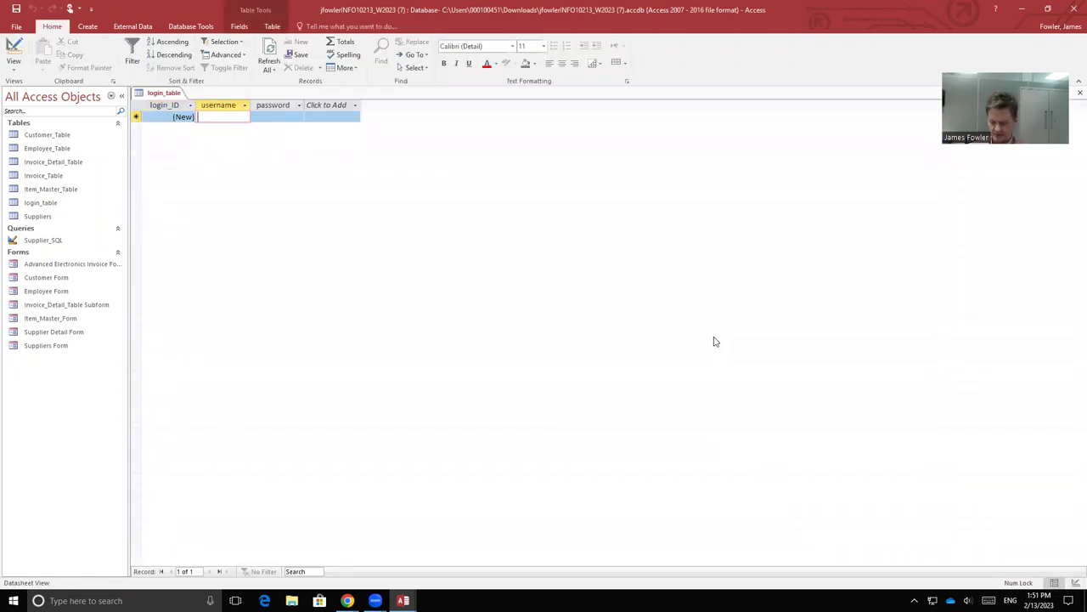
type("james")
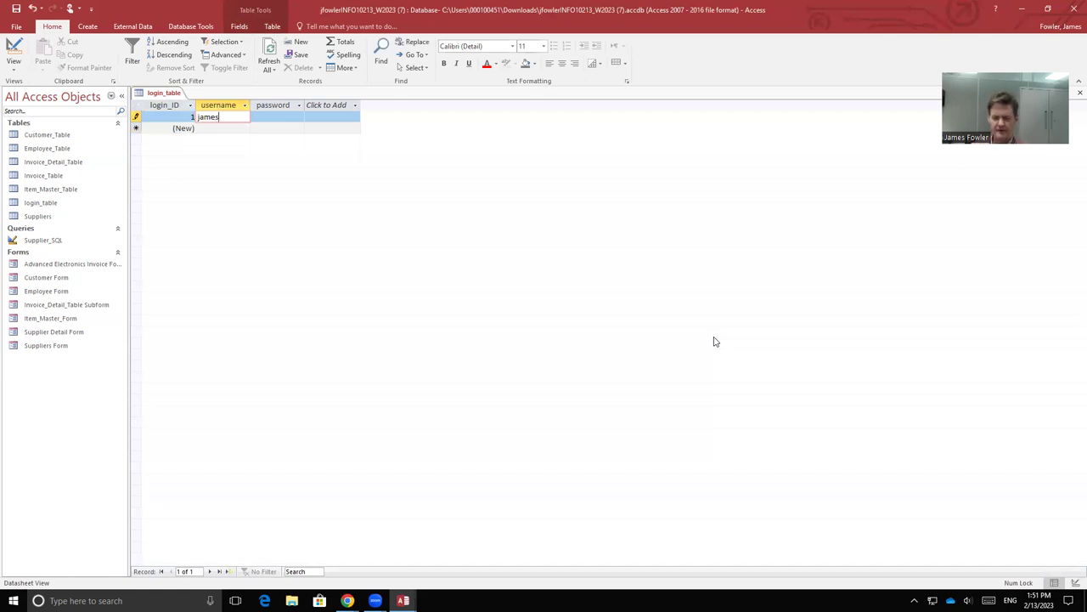
key("Tab")
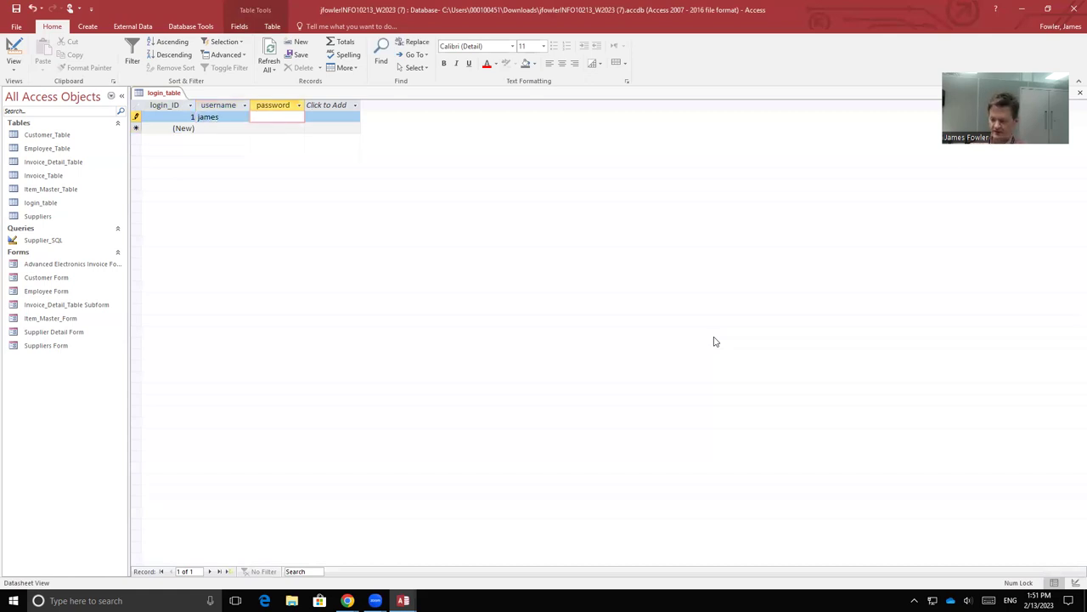
type("123")
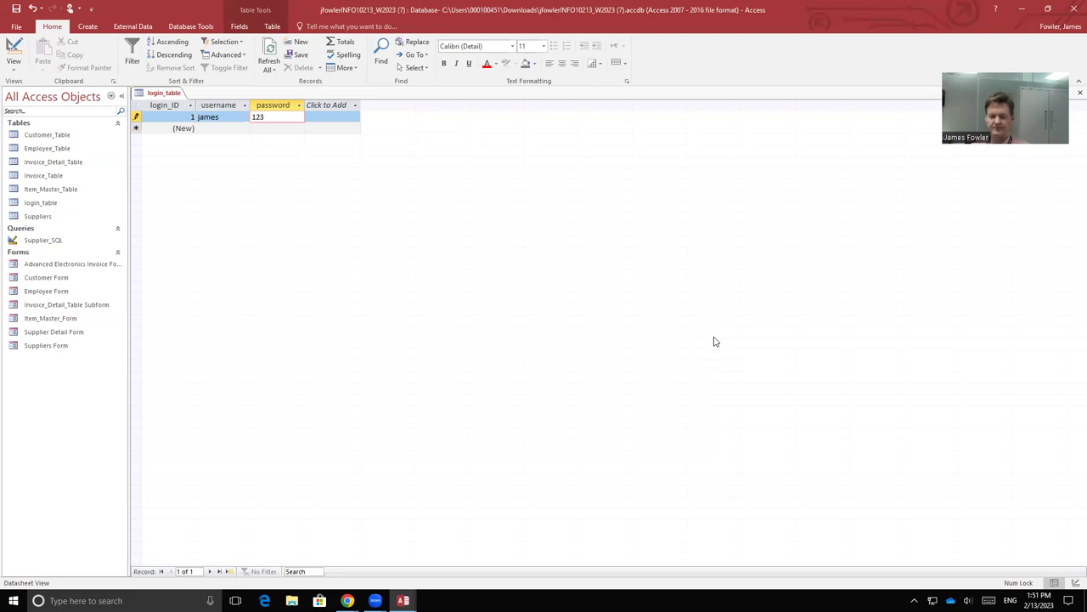
key("Tab")
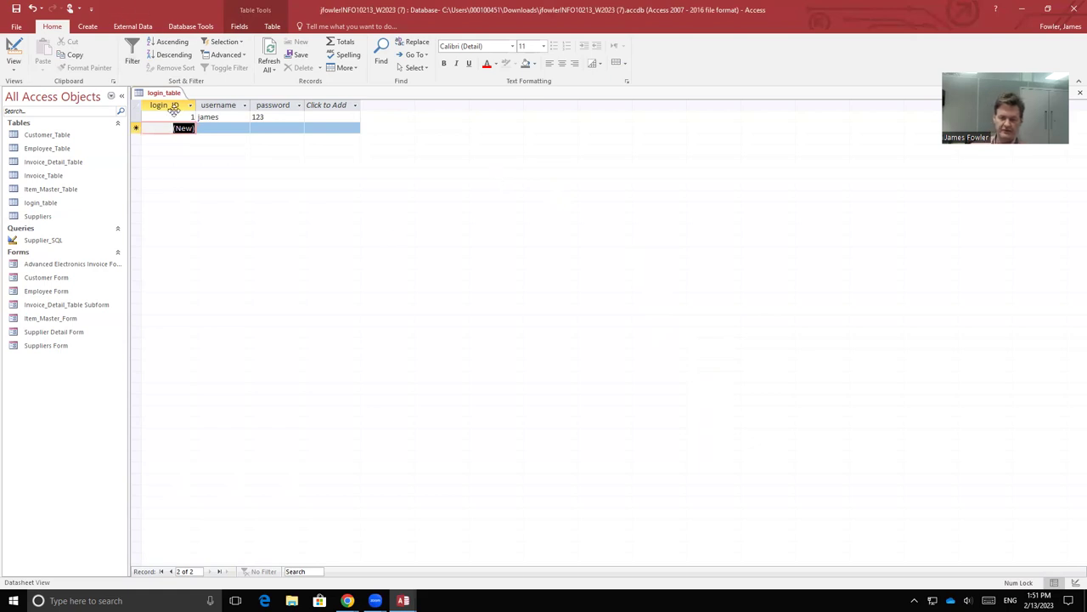
Step: Save the record and close login_table
right_click(173, 92)
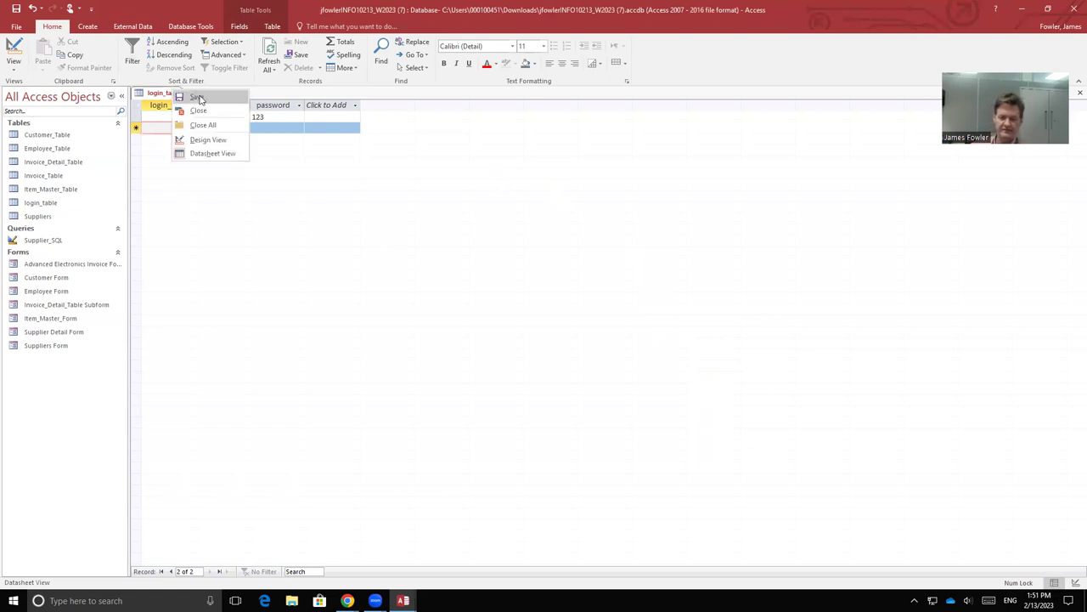
left_click(196, 97)
right_click(166, 92)
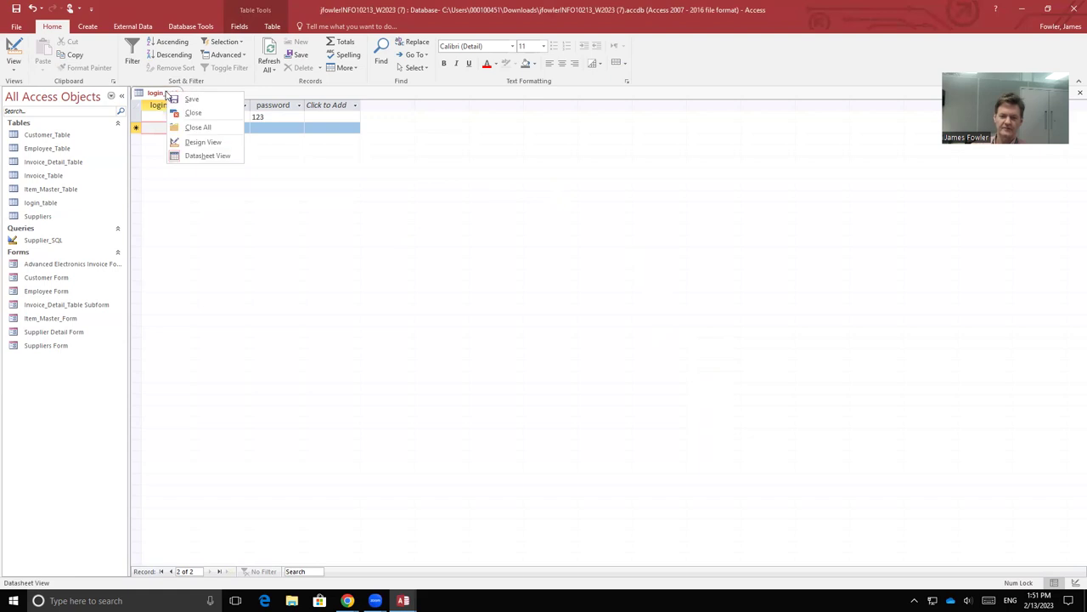
left_click(205, 128)
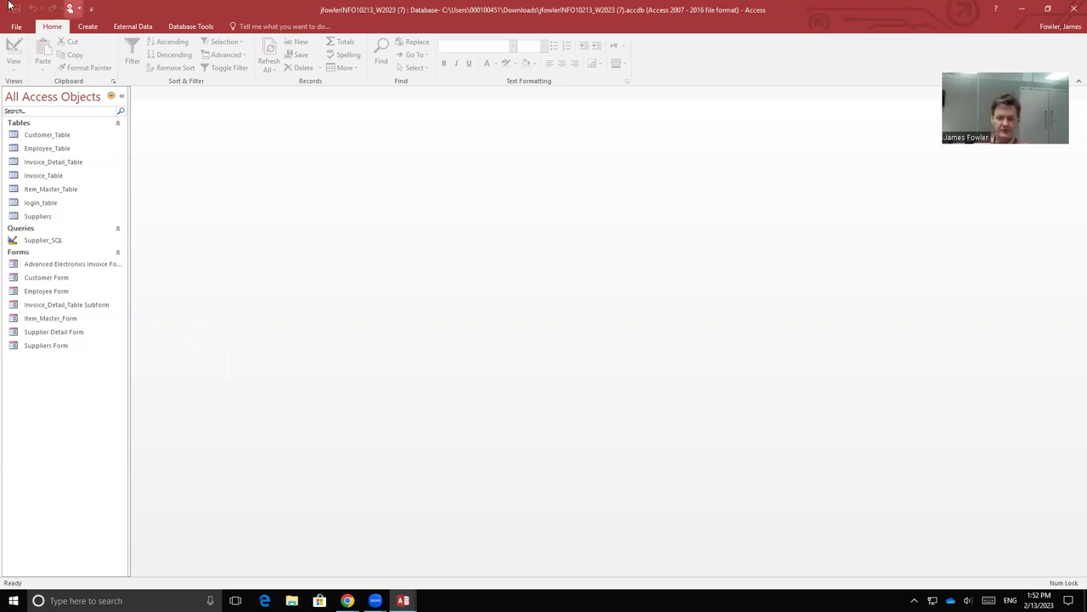
Step: Create a blank Form Design form and add the header title 'Advanced Electronics Homepage'
left_click(89, 26)
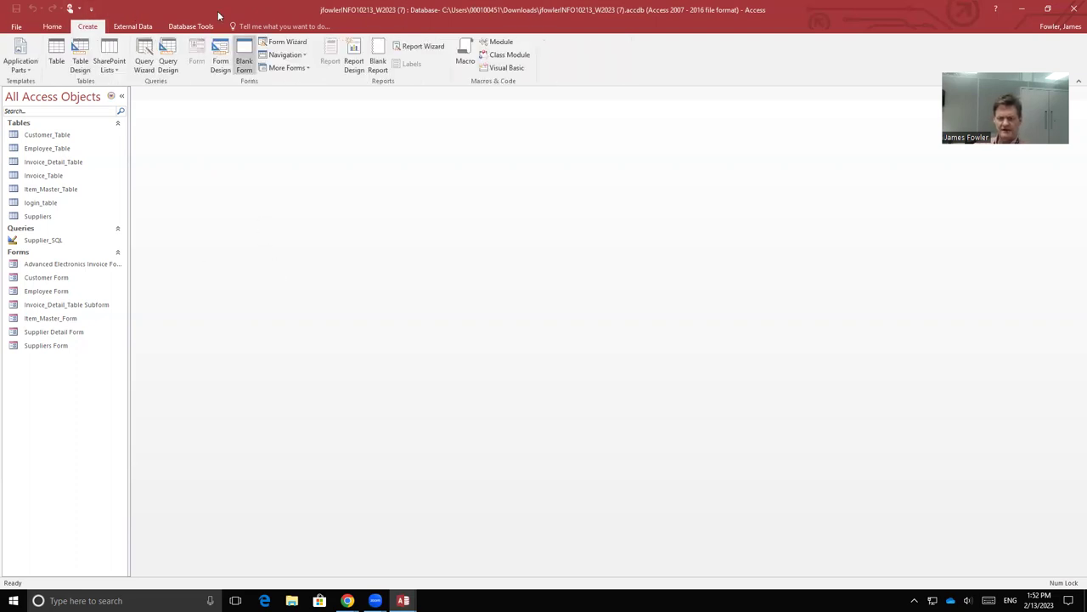
left_click(221, 65)
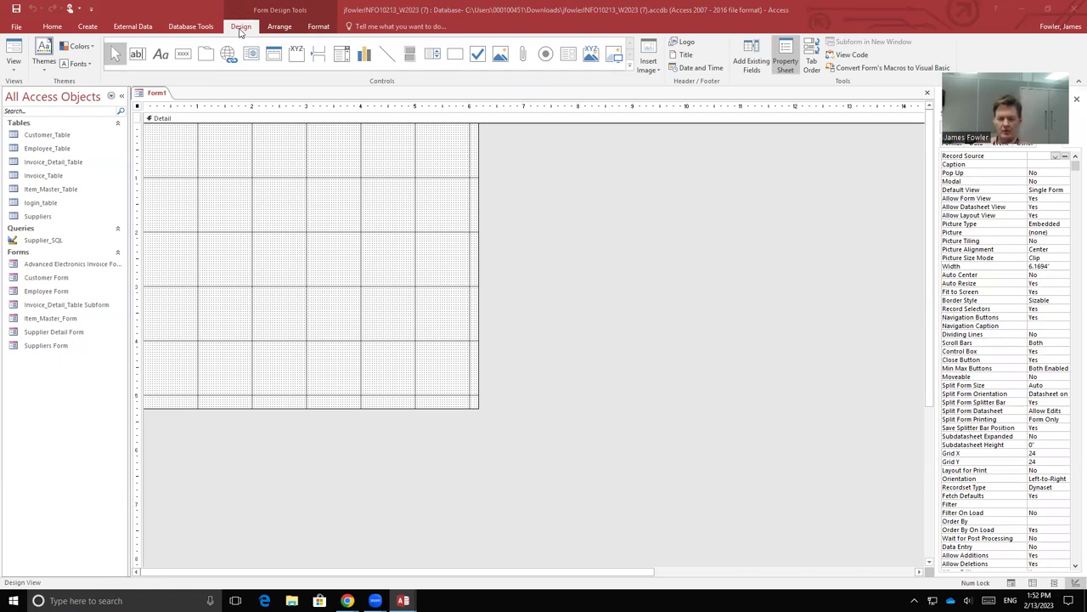
left_click(683, 55)
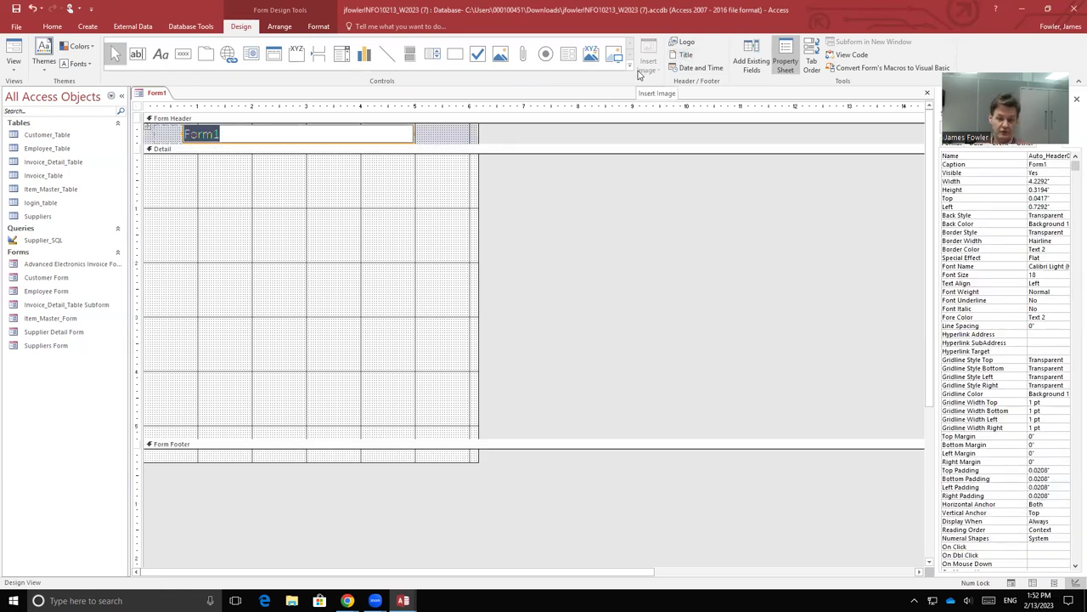
type("Advanced Electronics")
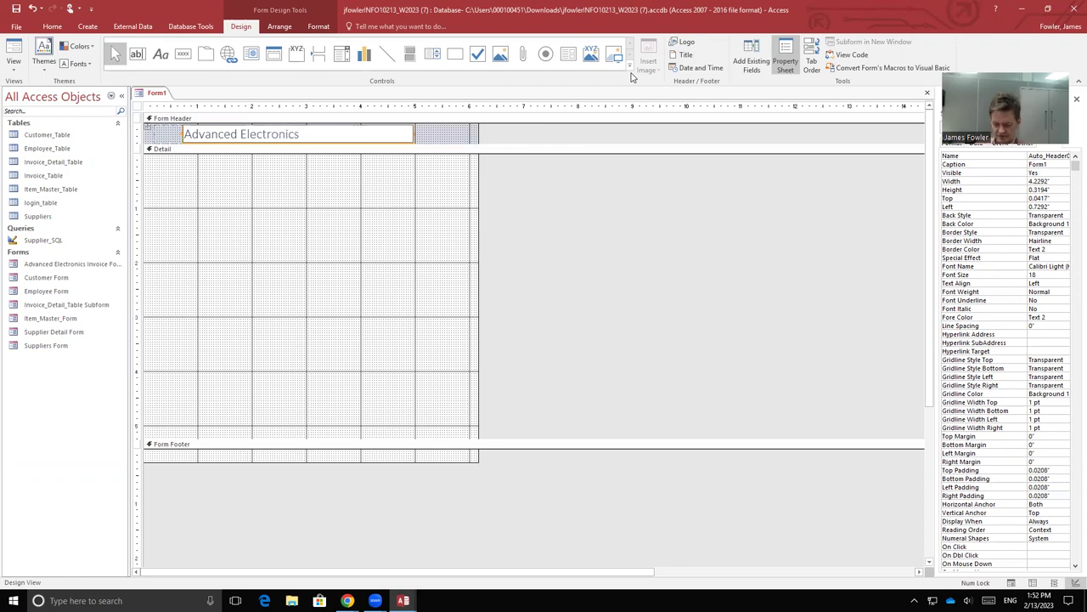
type(" Home")
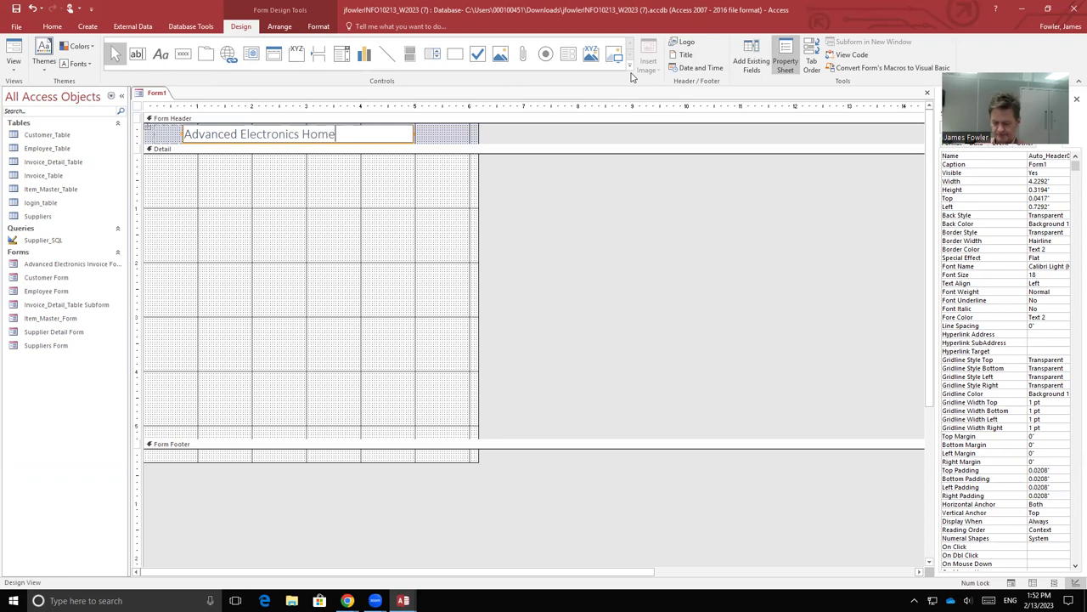
type("page")
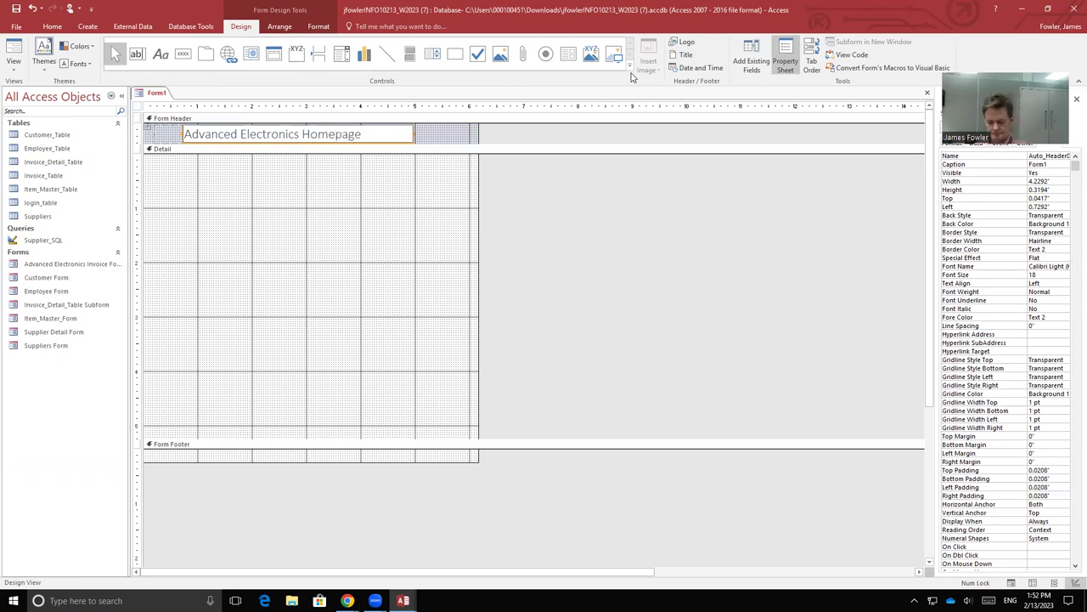
Step: Make the homepage title text bold and light gold
key("shift+Left")
key("shift+Left")
key("shift+Left")
key("shift+Left")
key("shift+Left")
key("shift+Left")
key("shift+Left")
key("shift+Left")
key("shift+Left")
key("shift+Left")
key("shift+Left")
key("shift+Left")
key("shift+Left")
key("shift+Left")
key("shift+Left")
key("shift+Left")
key("shift+Left")
key("shift+Left")
key("shift+Left")
key("shift+Left")
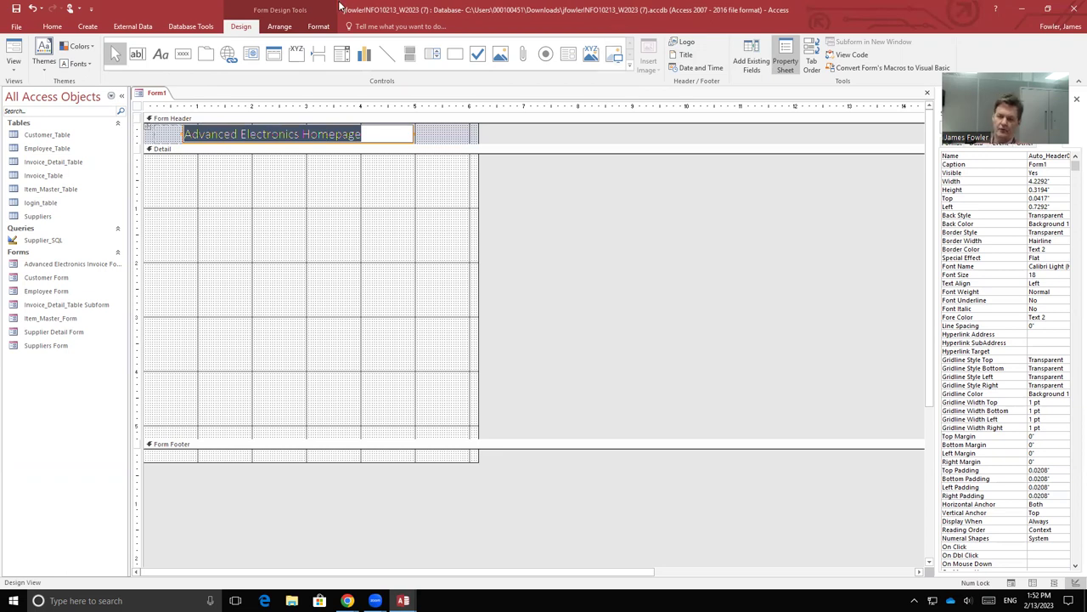
left_click(319, 26)
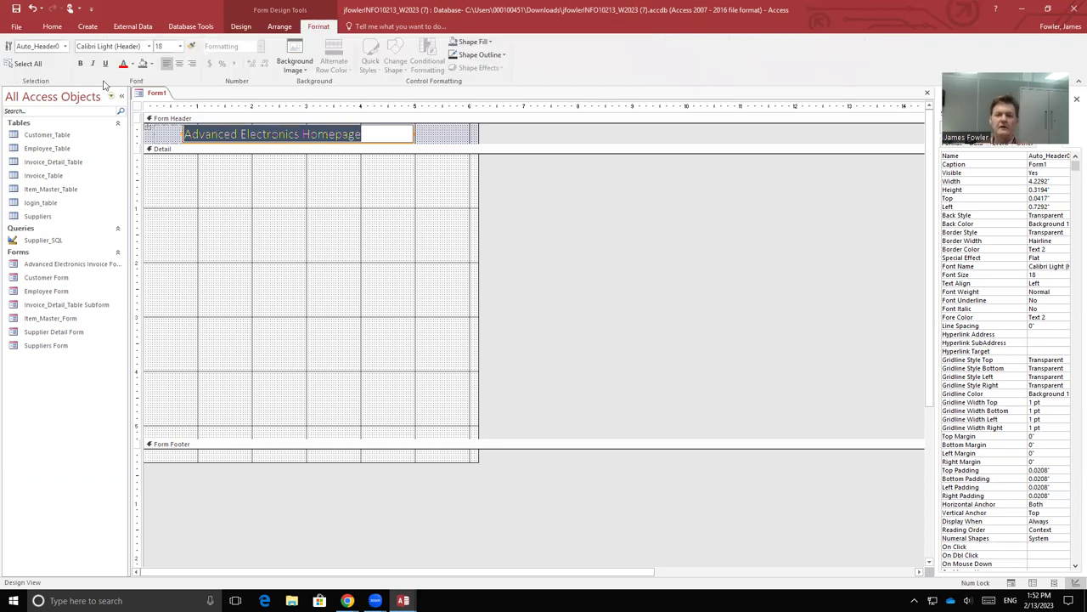
left_click(131, 64)
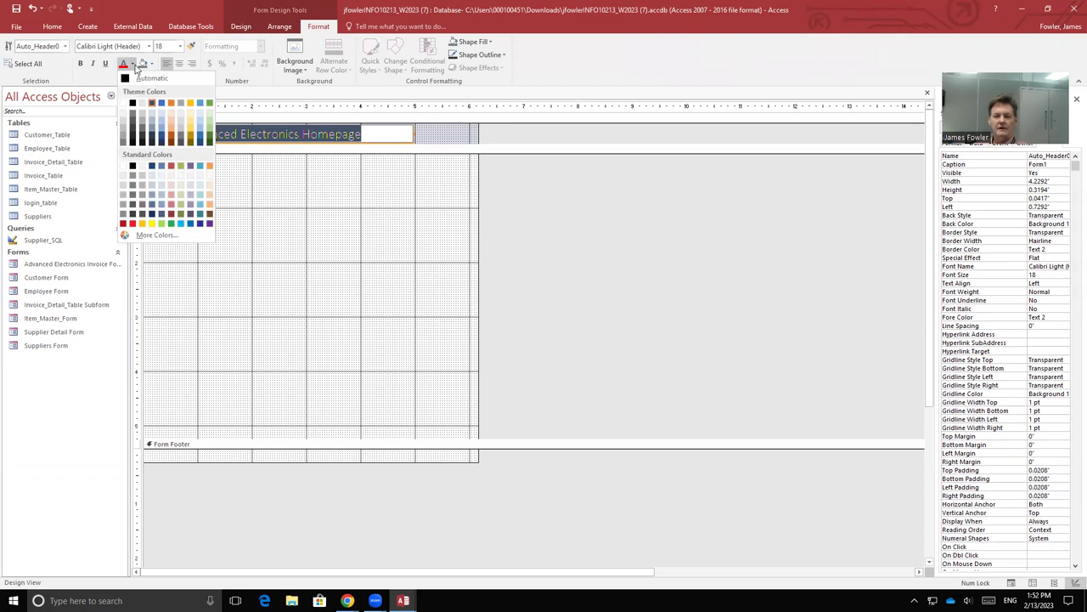
left_click(190, 138)
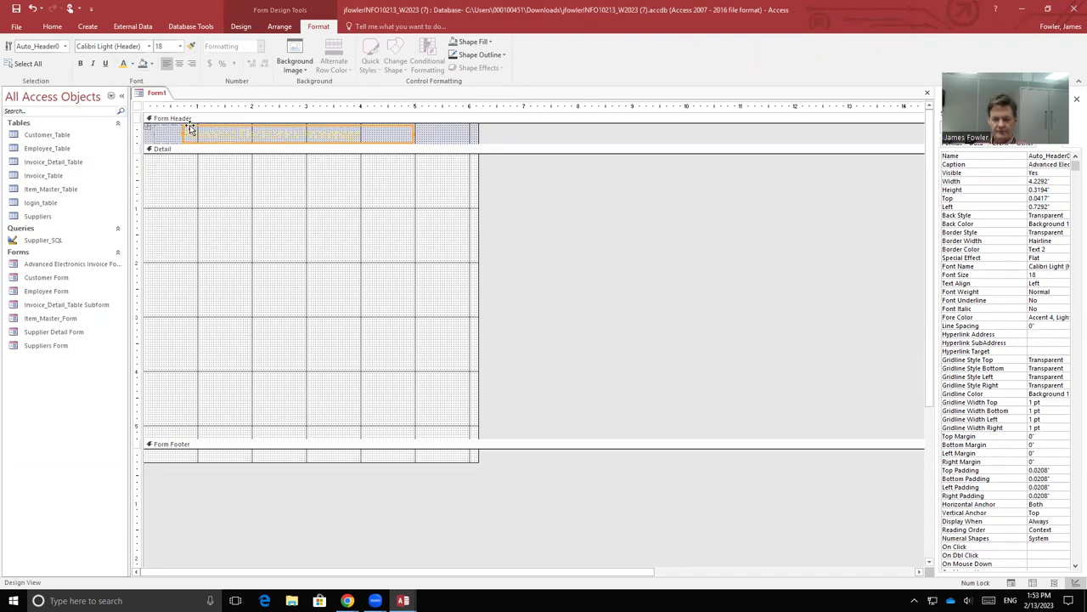
left_click(79, 64)
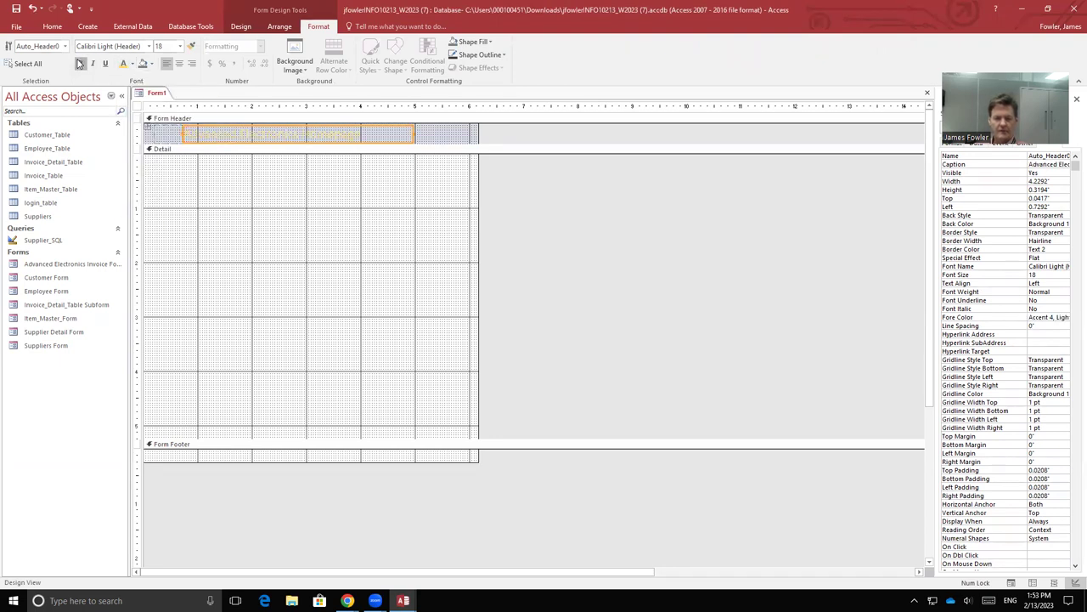
Step: Fill the title label, Form Header and Detail sections with dark red, then view it in Form View
left_click(151, 65)
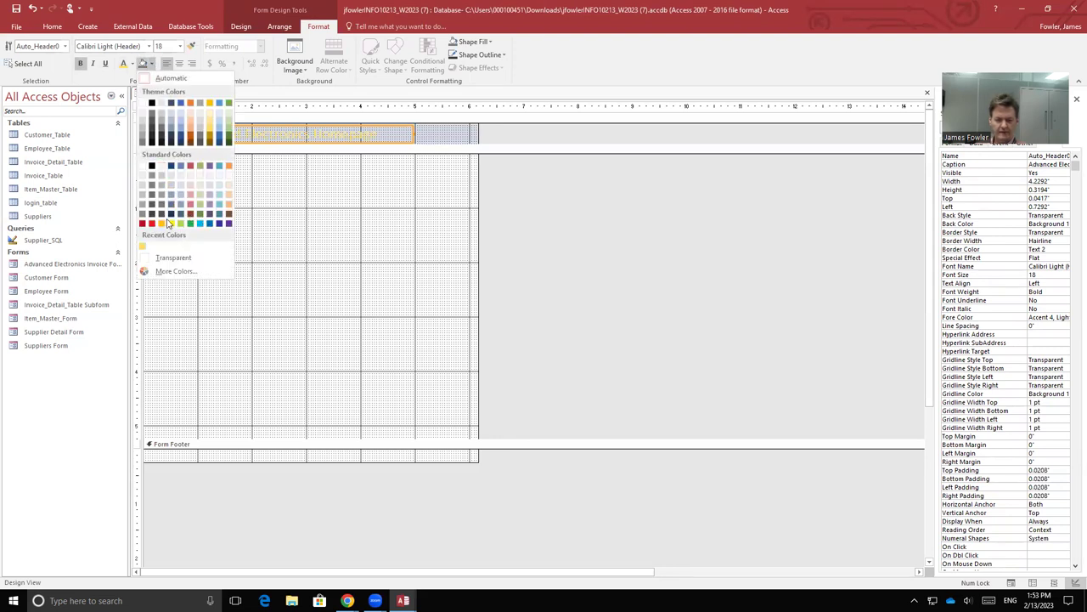
left_click(142, 222)
left_click(438, 137)
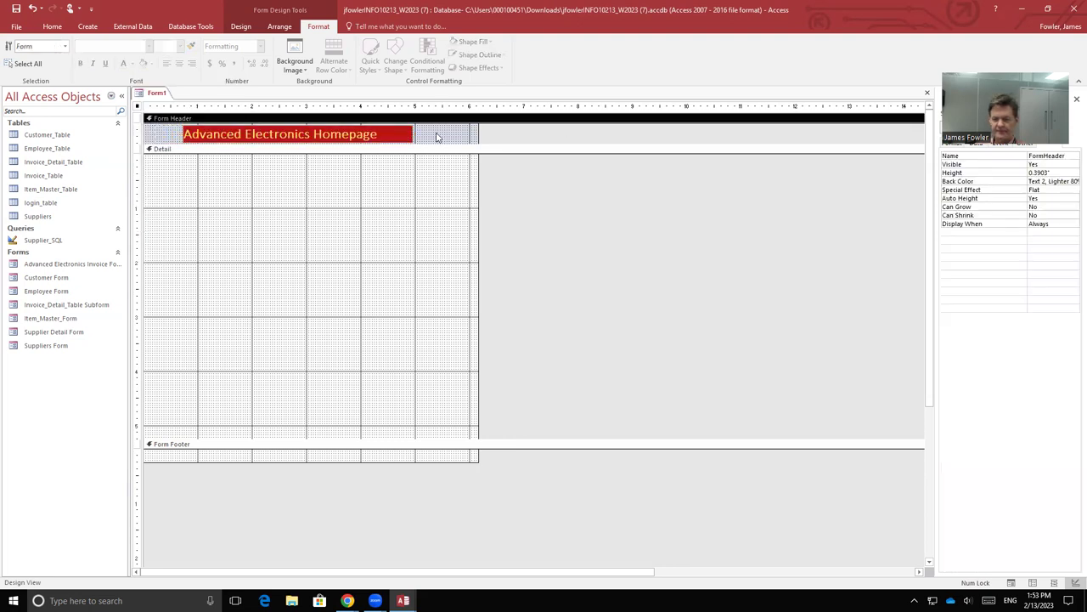
left_click(142, 64)
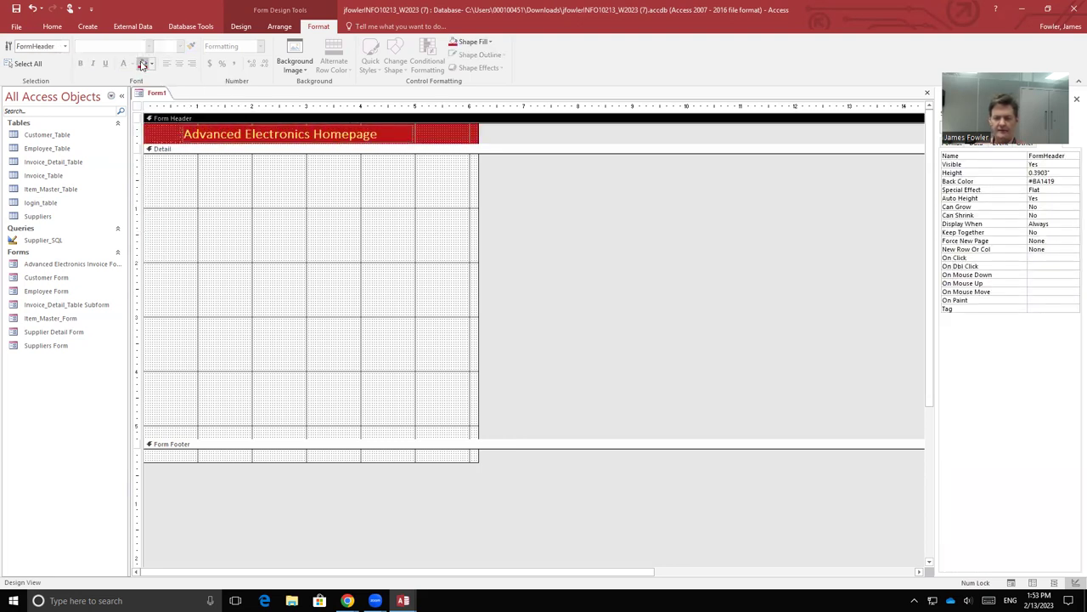
left_click(173, 192)
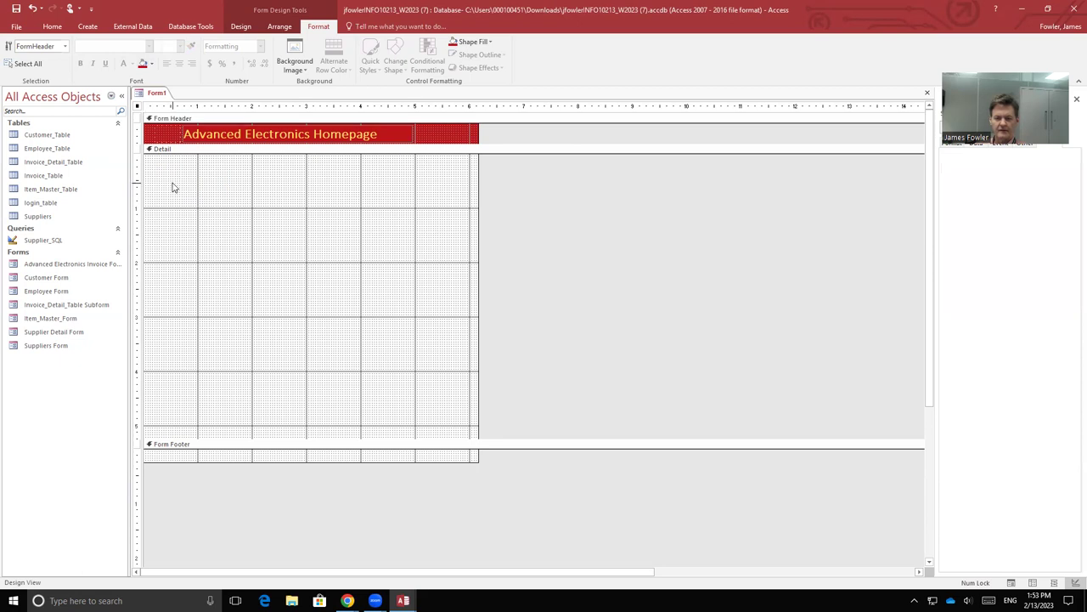
left_click(142, 64)
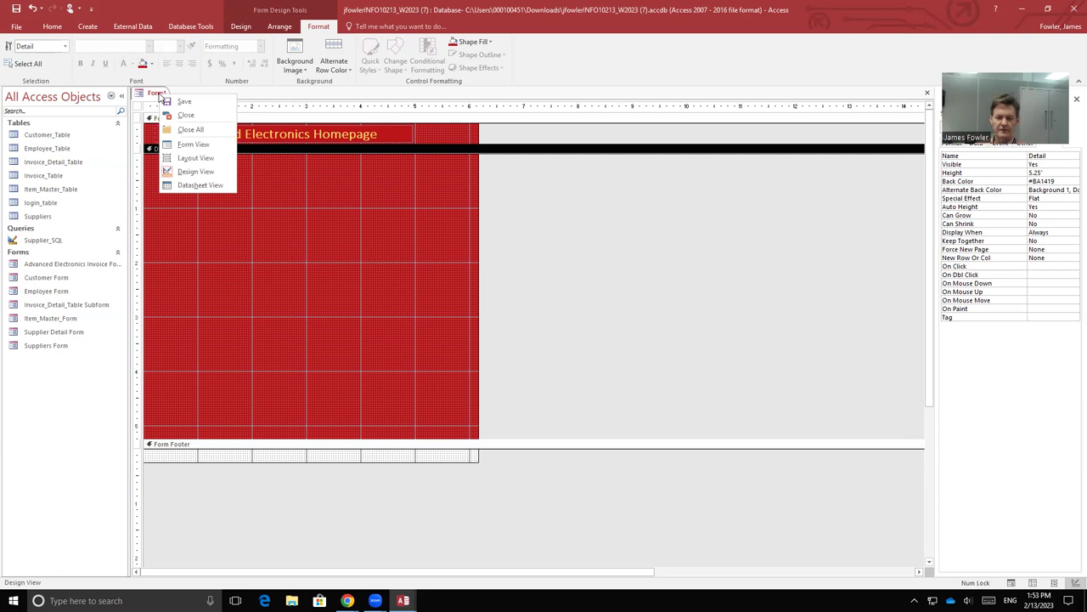
left_click(195, 145)
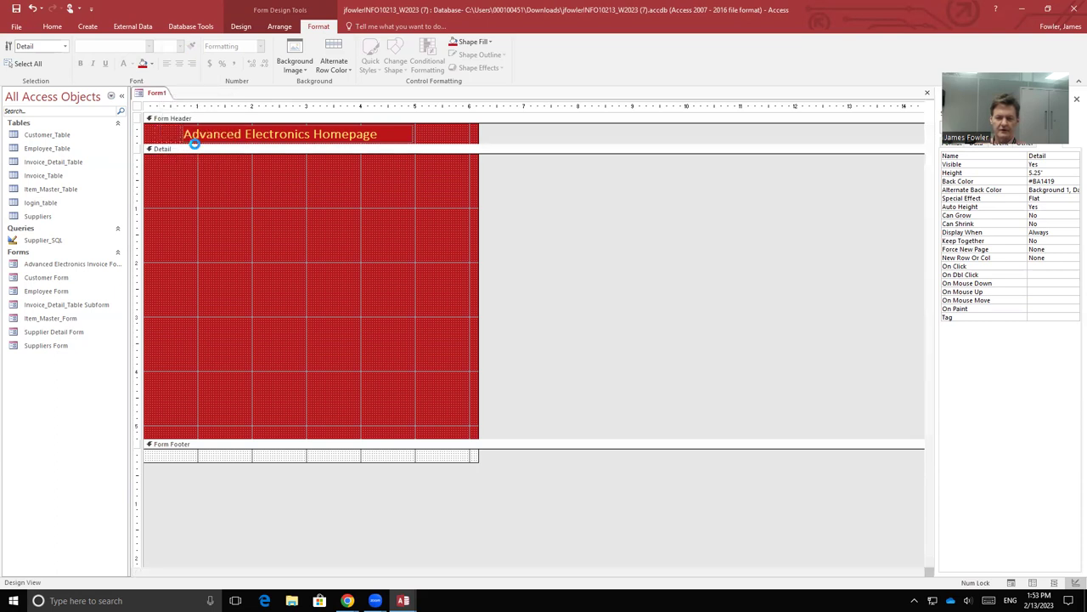
Step: Save the red form under the name homepage
left_click(16, 8)
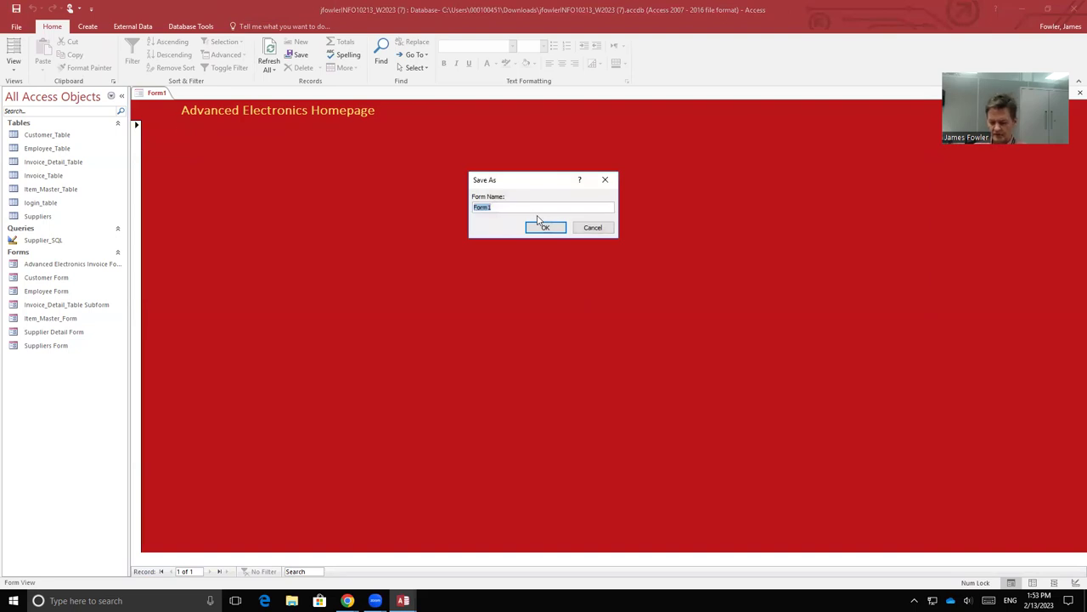
type("homepage")
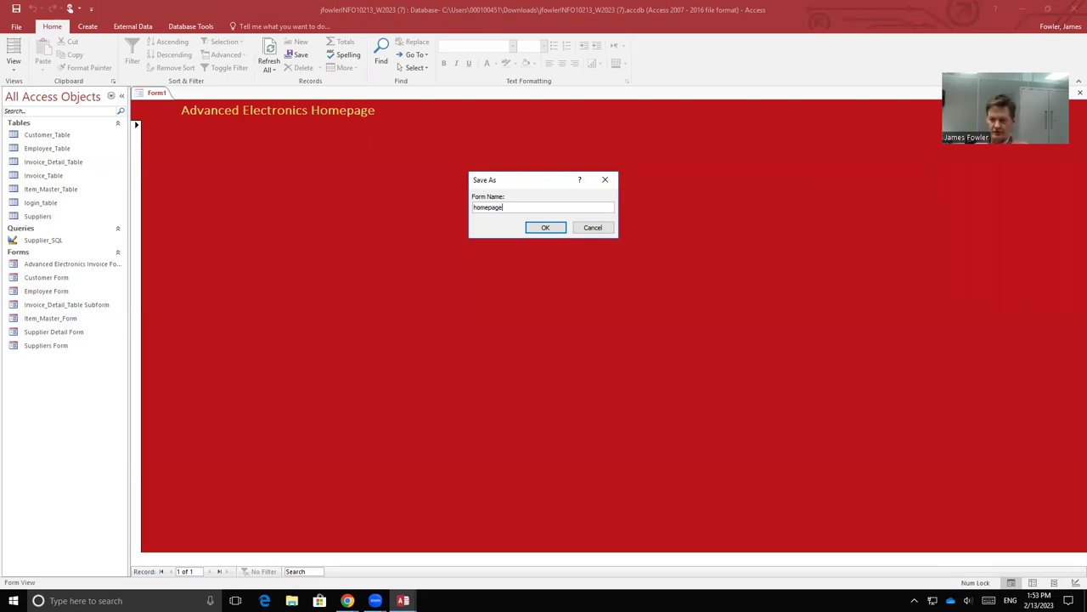
left_click(548, 227)
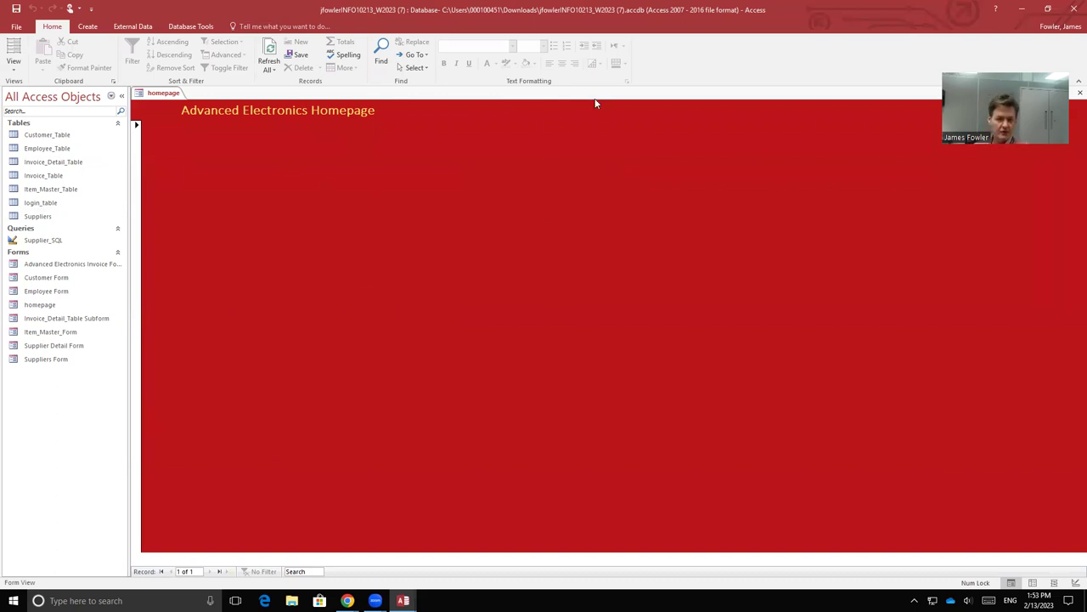
right_click(173, 93)
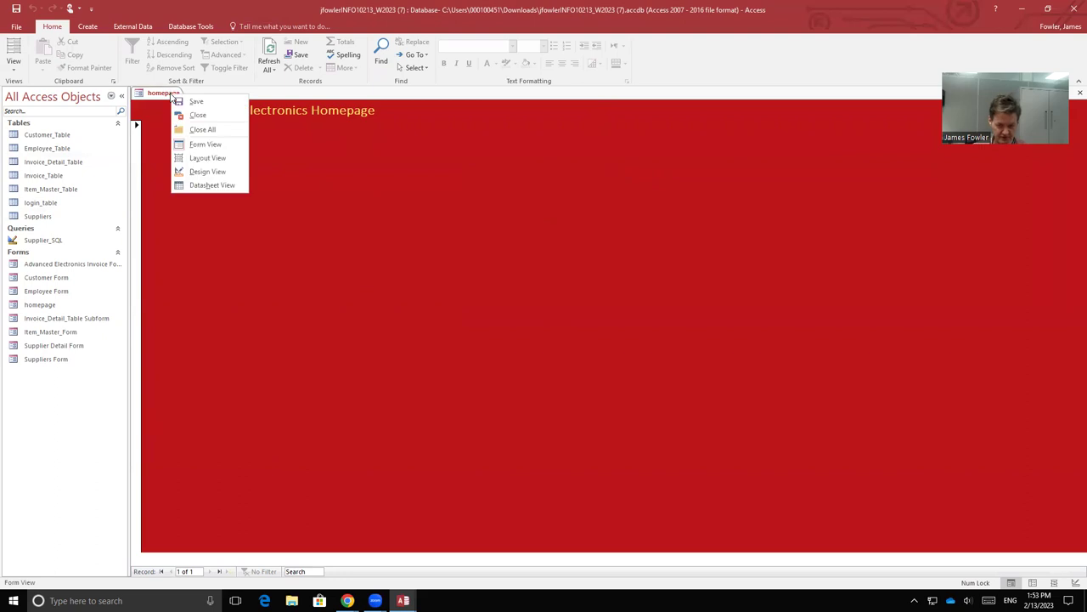
Step: Close homepage, create a new Form Design form, and title it 'Advanced Electronics Login'
left_click(196, 115)
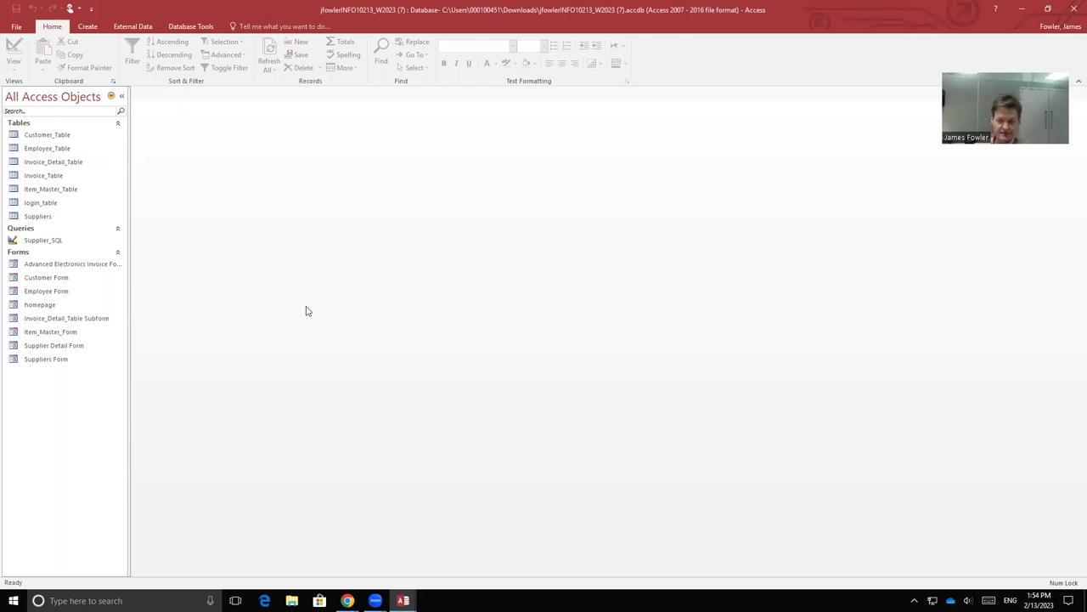
left_click(83, 27)
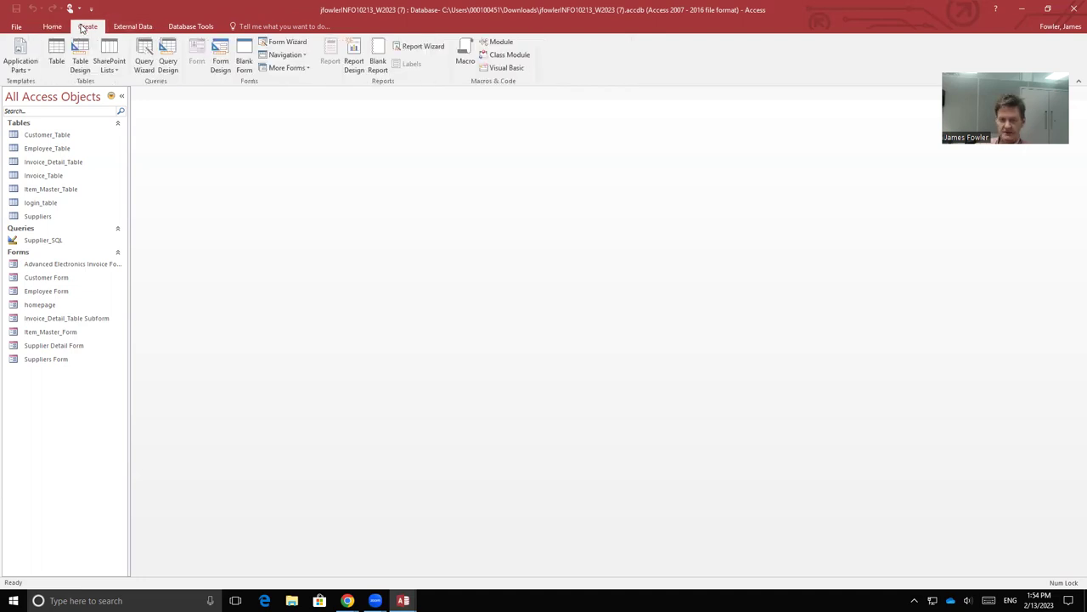
left_click(219, 61)
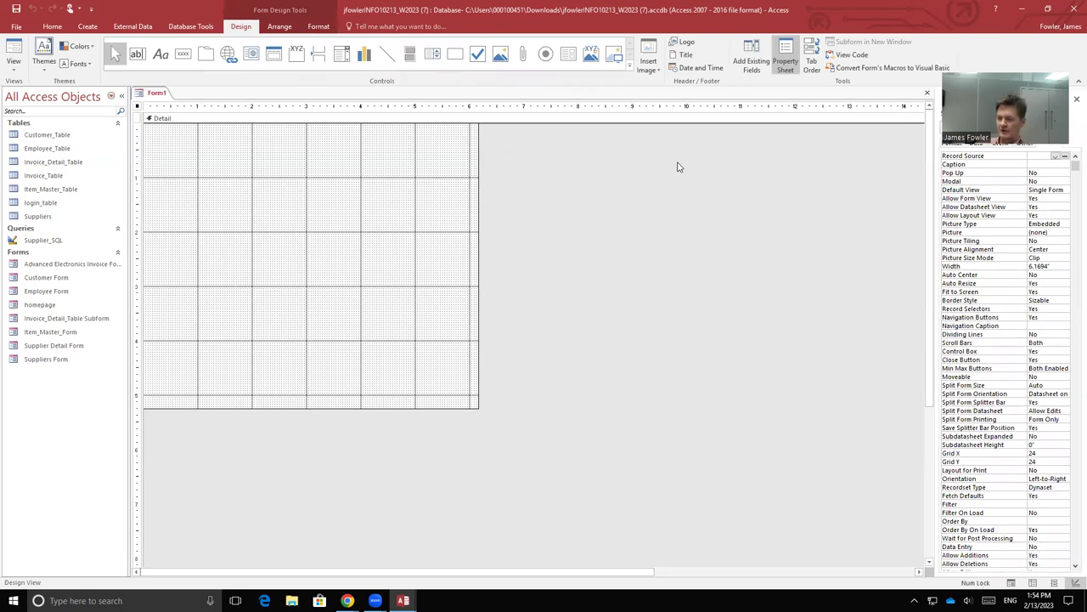
left_click(686, 55)
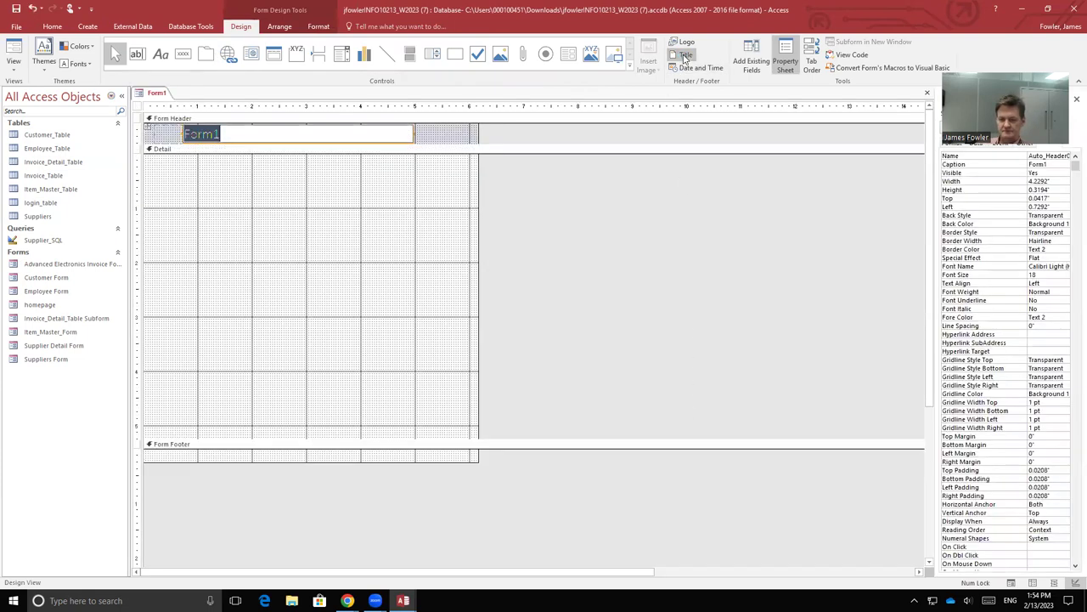
type("Adv")
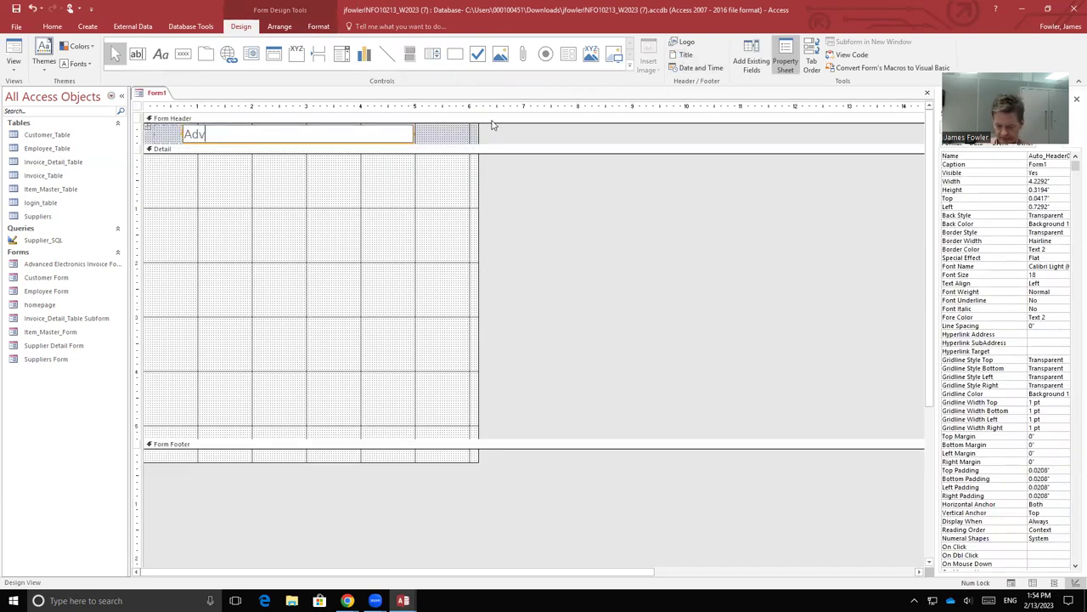
type("anced")
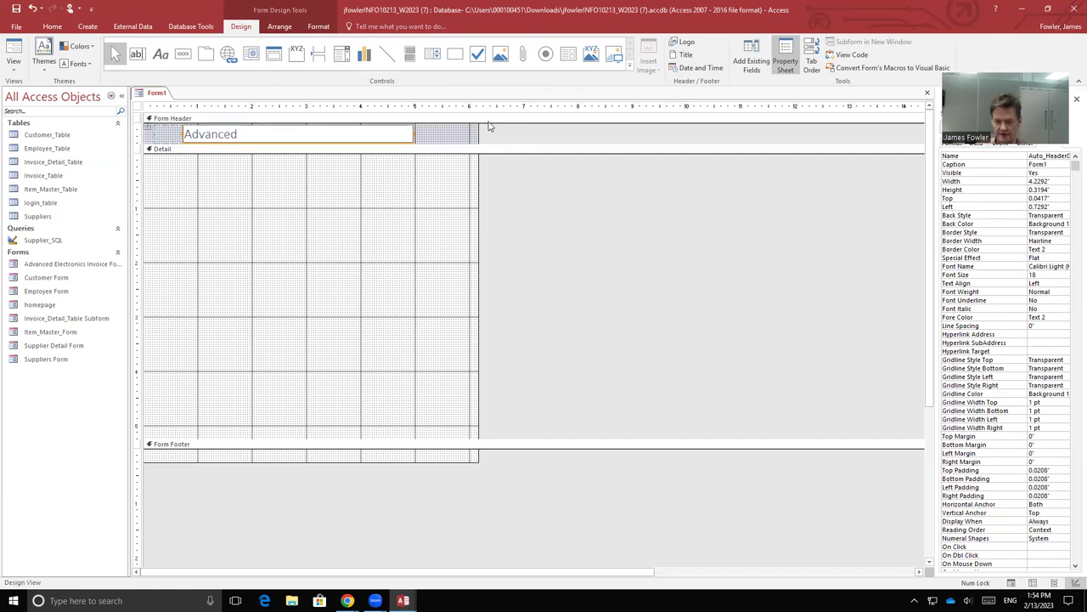
type(" Ele")
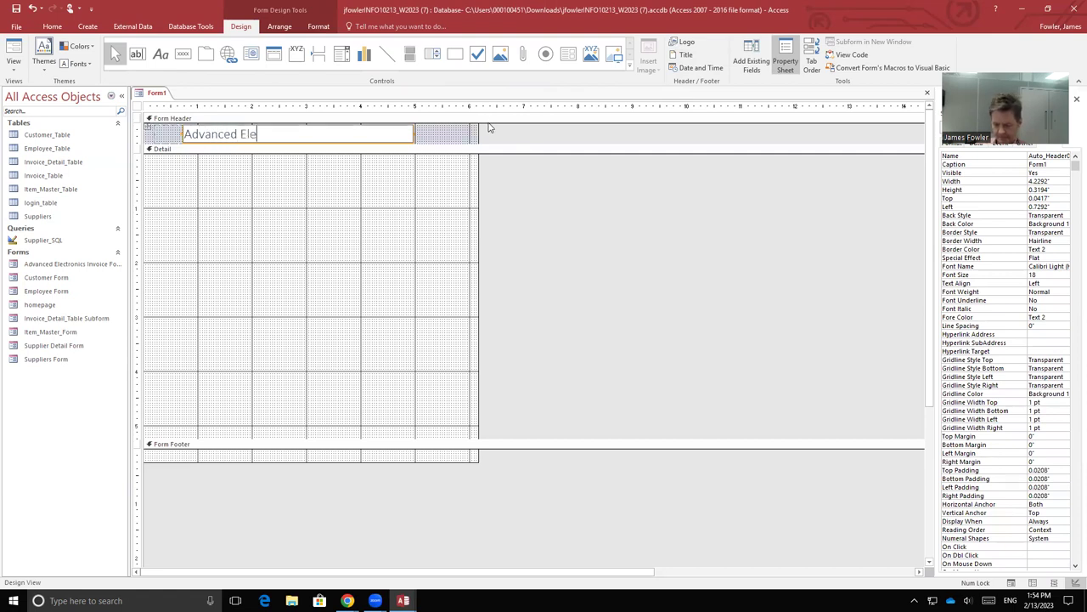
type("ctronics")
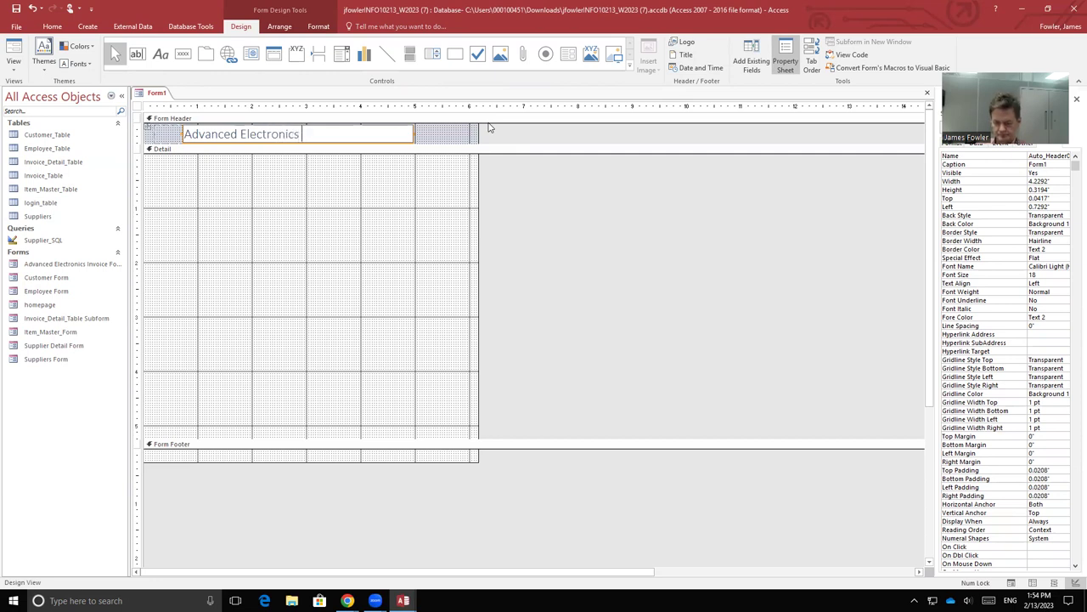
type(" Login")
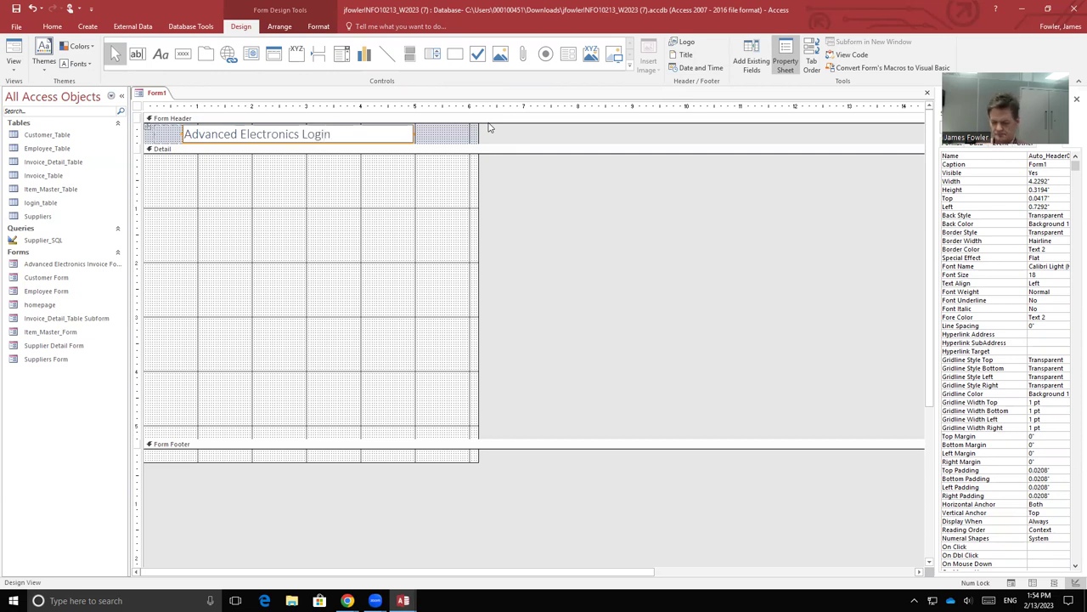
key("shift+Left")
key("shift+Left")
key("shift+Left")
key("shift+Left")
key("shift+Left")
key("shift+Left")
key("shift+Left")
key("shift+Left")
key("shift+Left")
key("shift+Left")
key("shift+Left")
key("shift+Left")
key("shift+Left")
key("shift+Left")
key("shift+Left")
key("shift+Left")
key("shift+Left")
key("shift+Left")
key("shift+Left")
key("shift+Left")
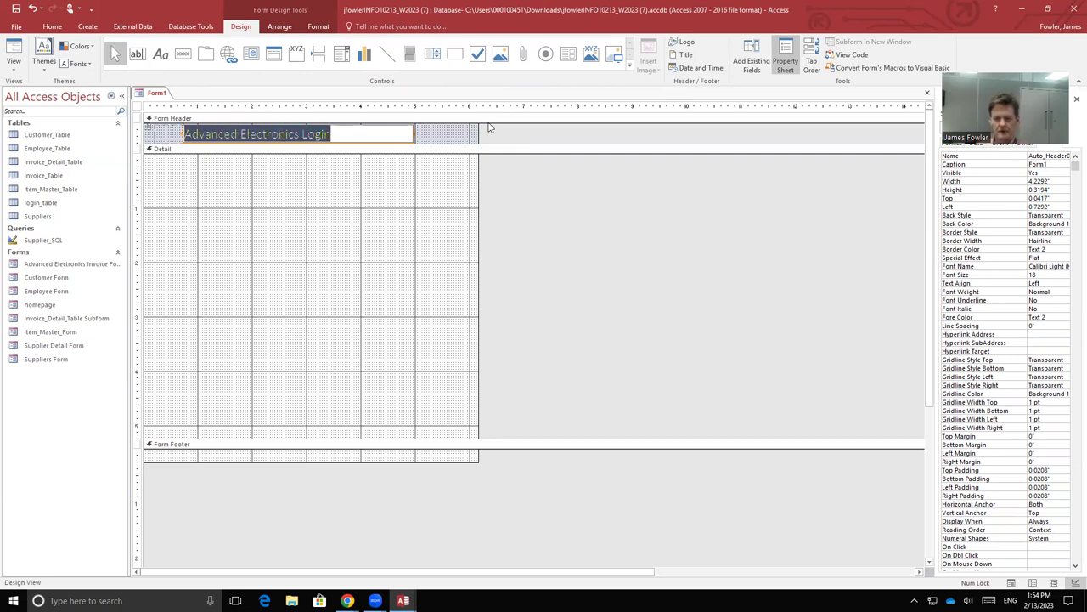
Step: Make the login title text bold and gold
left_click(49, 26)
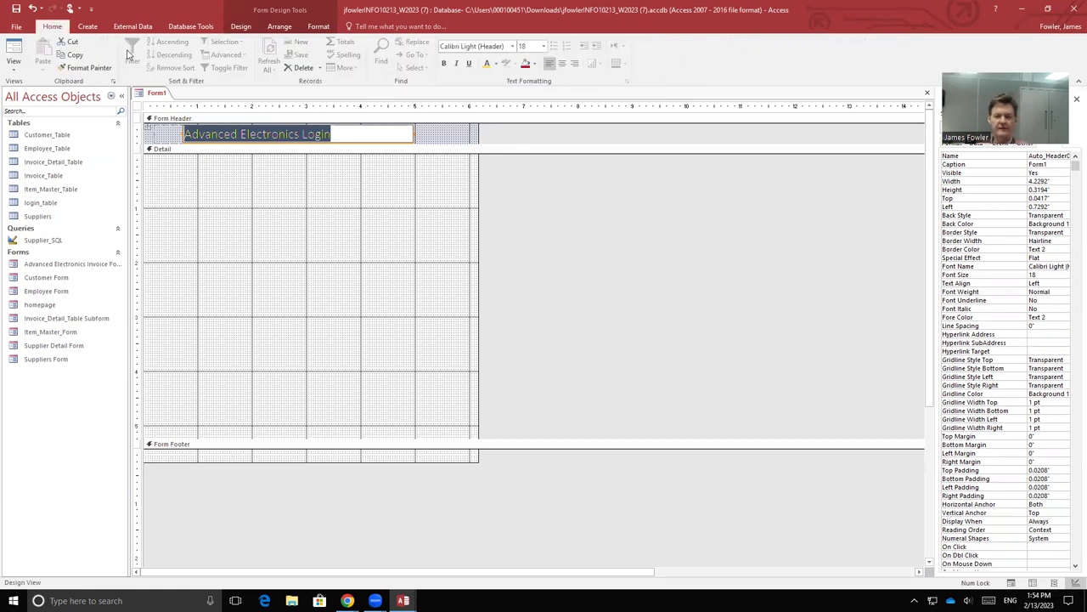
left_click(328, 29)
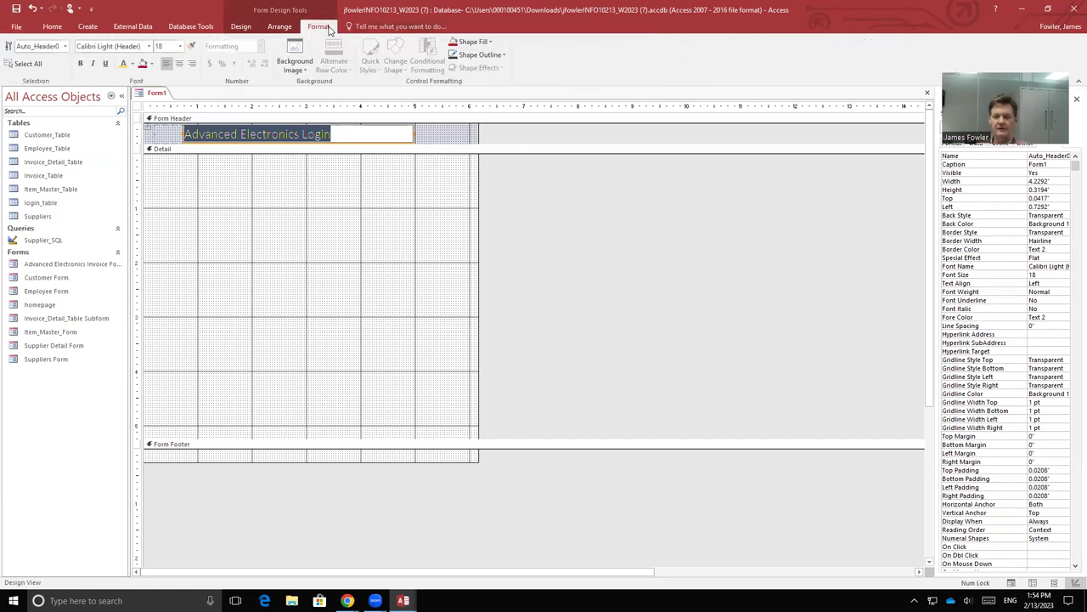
left_click(124, 65)
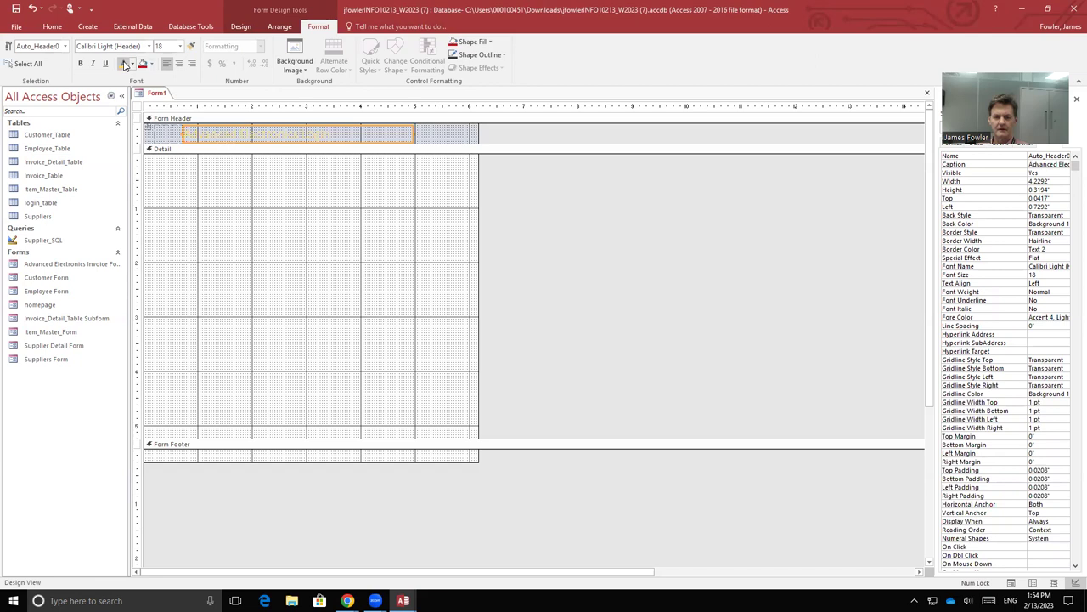
left_click(81, 63)
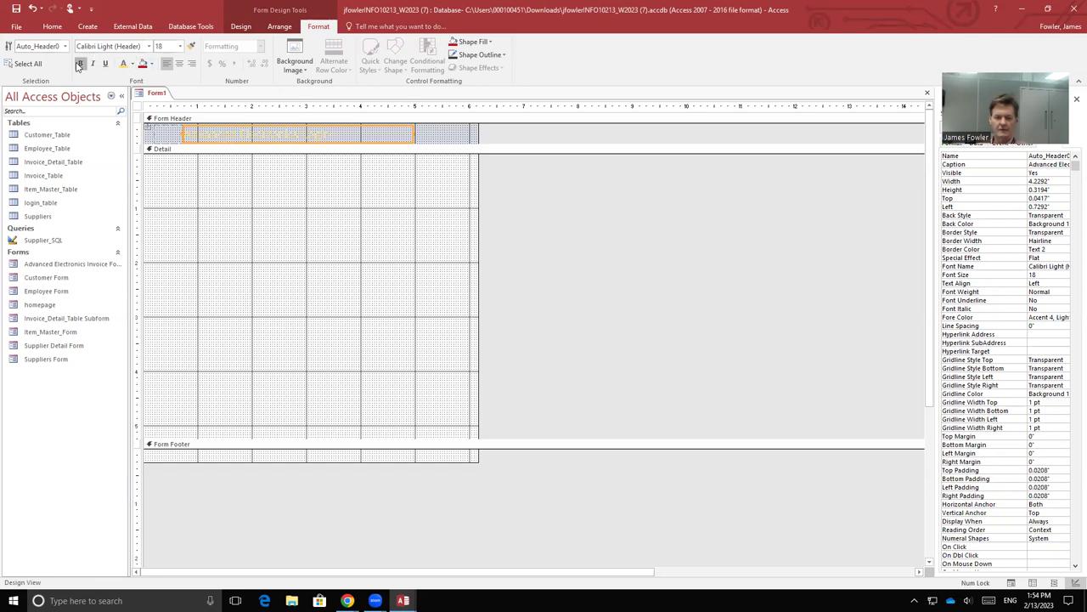
Step: Fill the title label, Form Header and Detail sections with dark red
left_click(413, 134)
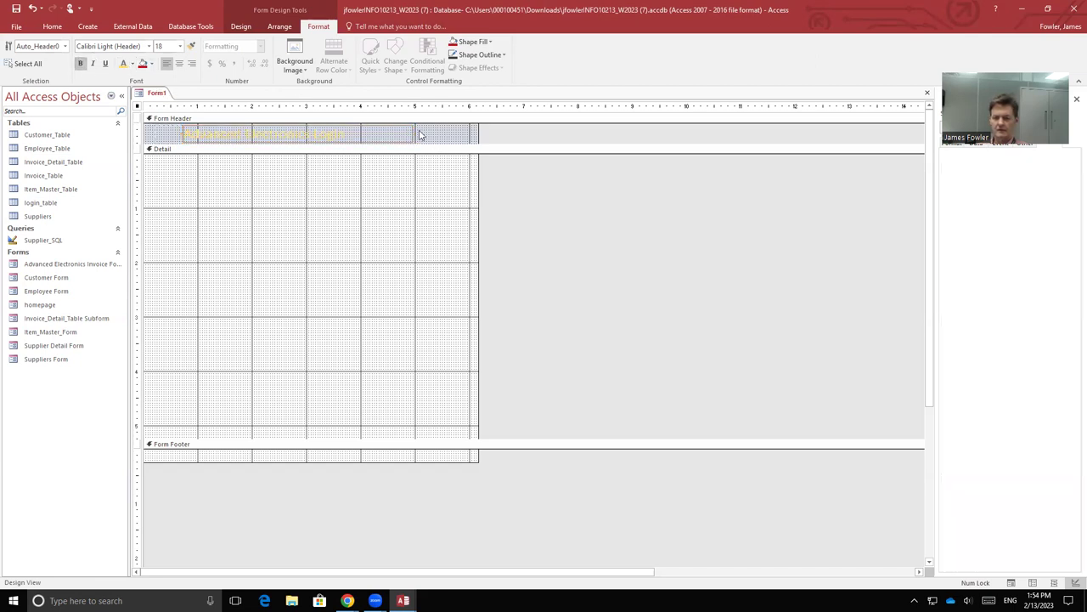
left_click(142, 63)
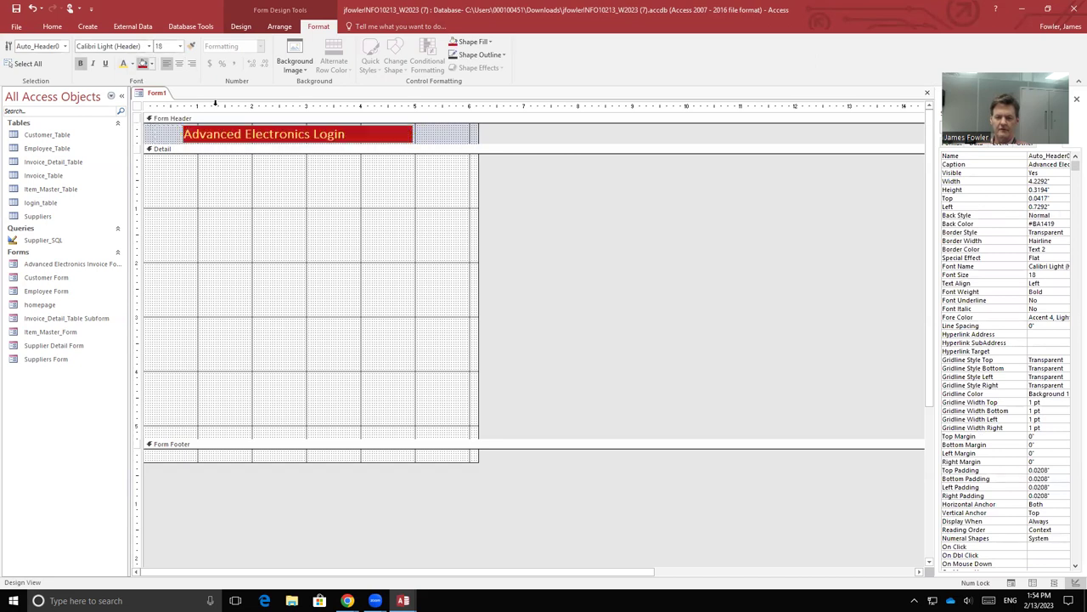
left_click(440, 129)
left_click(142, 64)
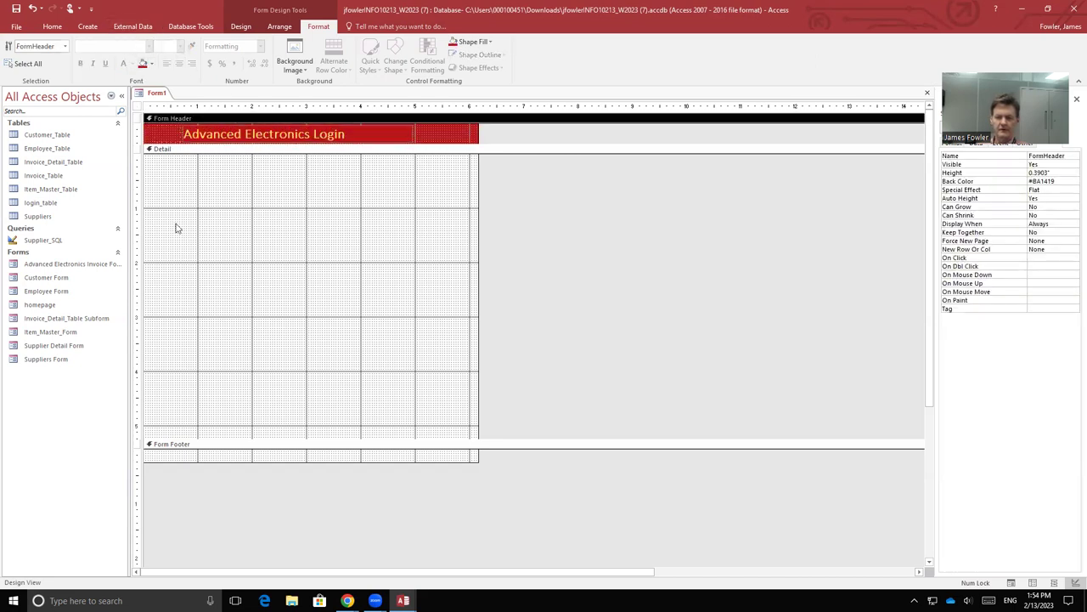
left_click(158, 177)
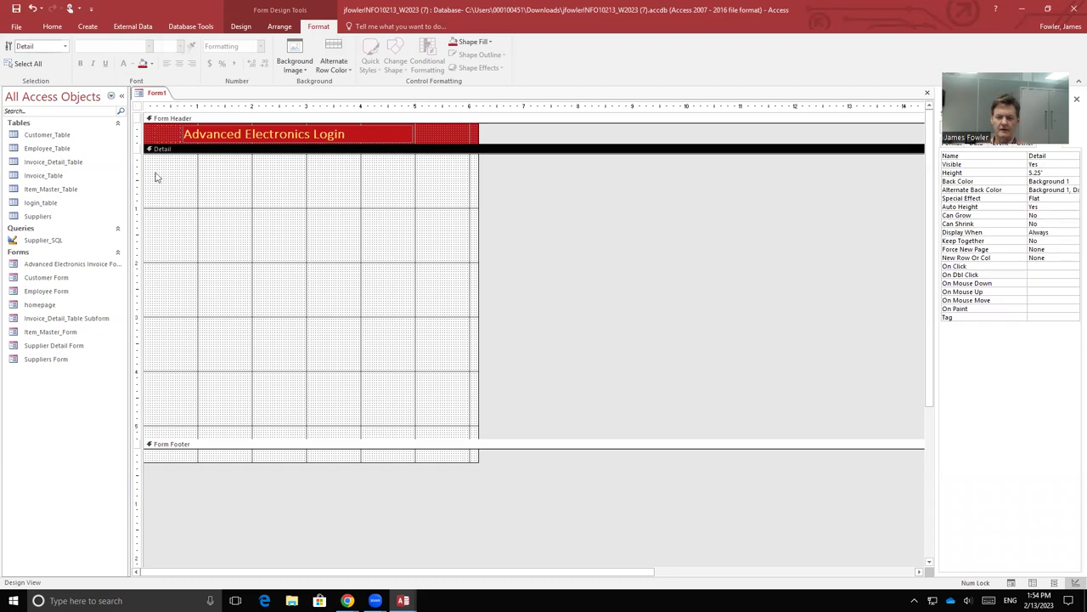
left_click(142, 64)
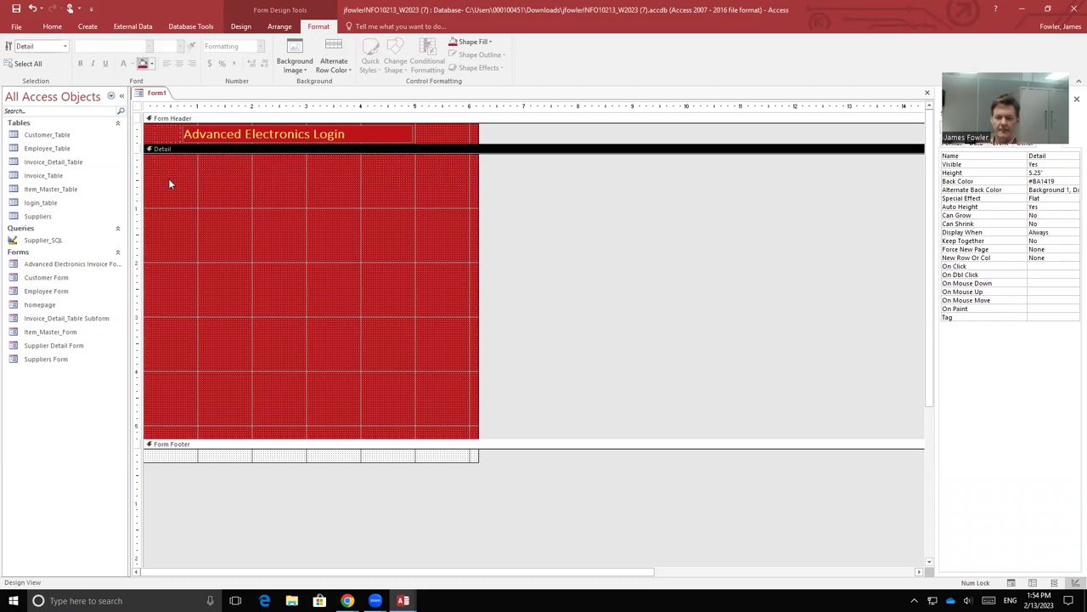
Step: Save the new form as login_form
right_click(152, 95)
left_click(174, 100)
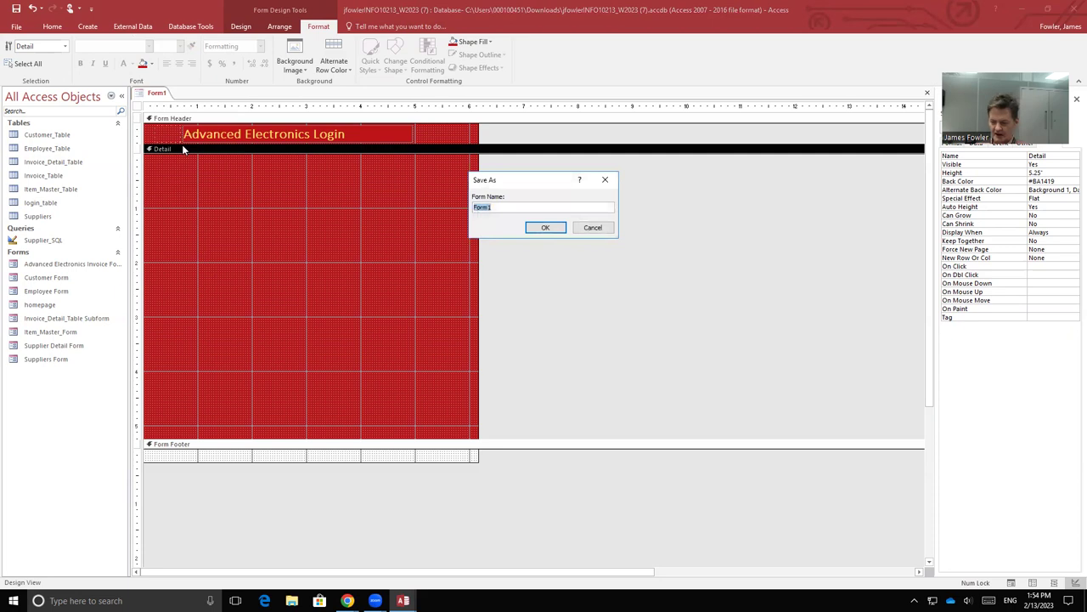
type("login_f")
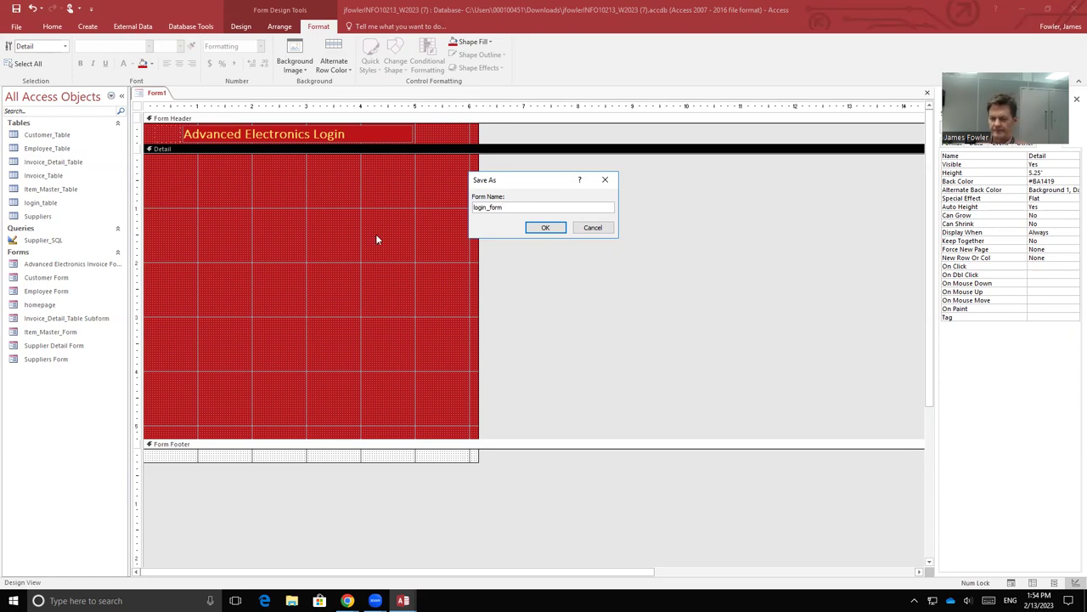
left_click(545, 228)
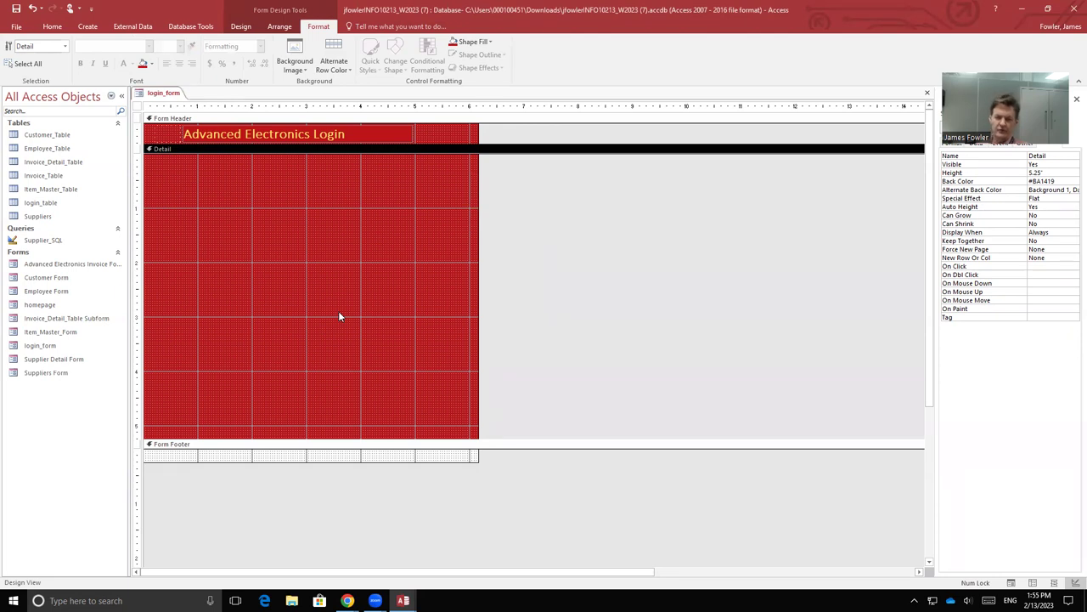
Step: Add an unbound text box in the Detail section and relabel it 'Username'
left_click(245, 26)
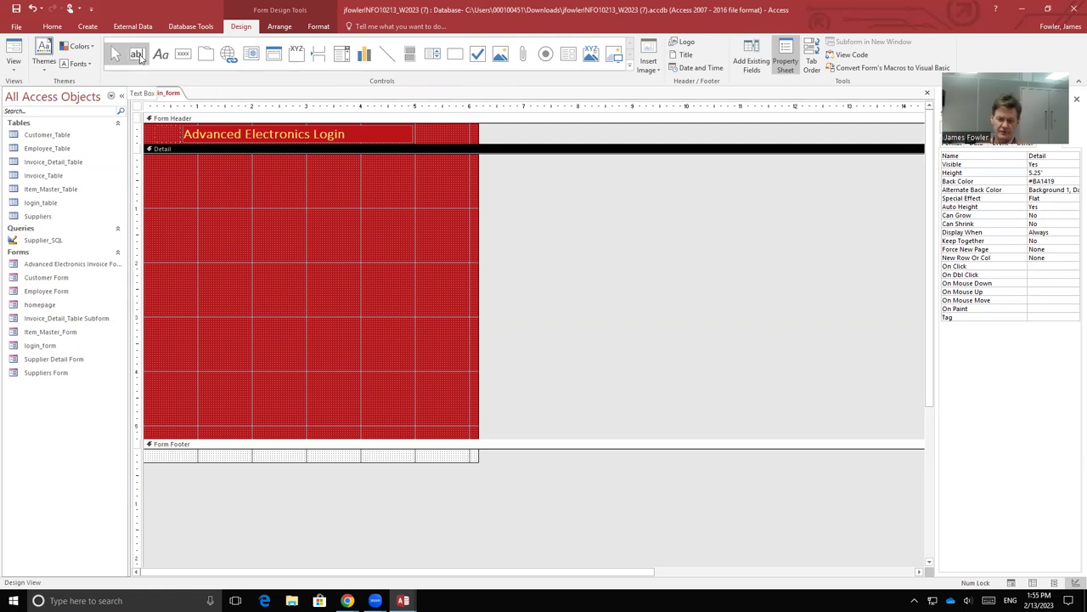
left_click(138, 55)
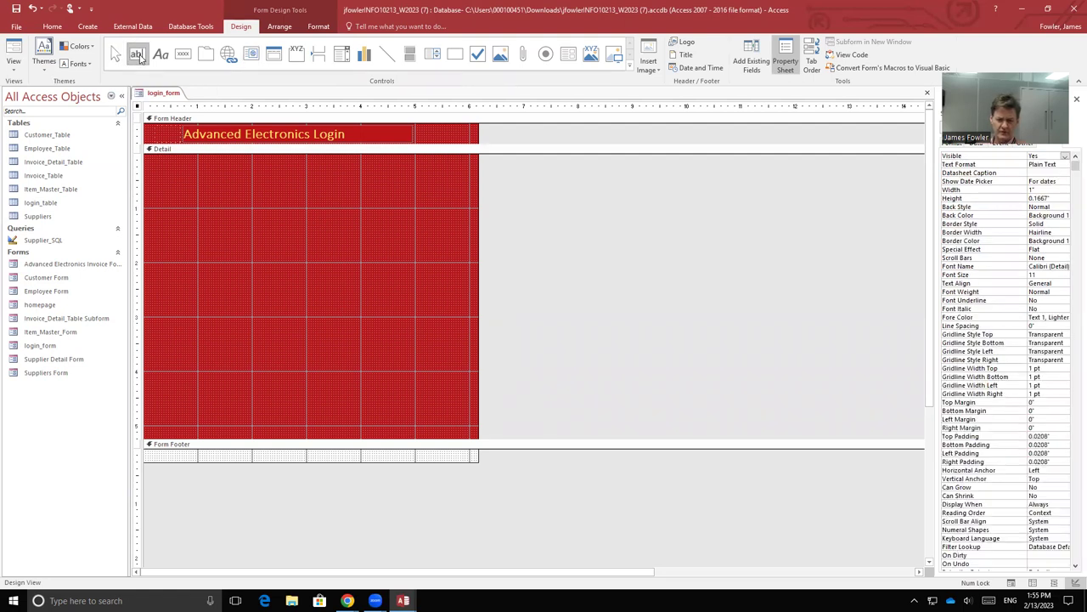
left_click(261, 179)
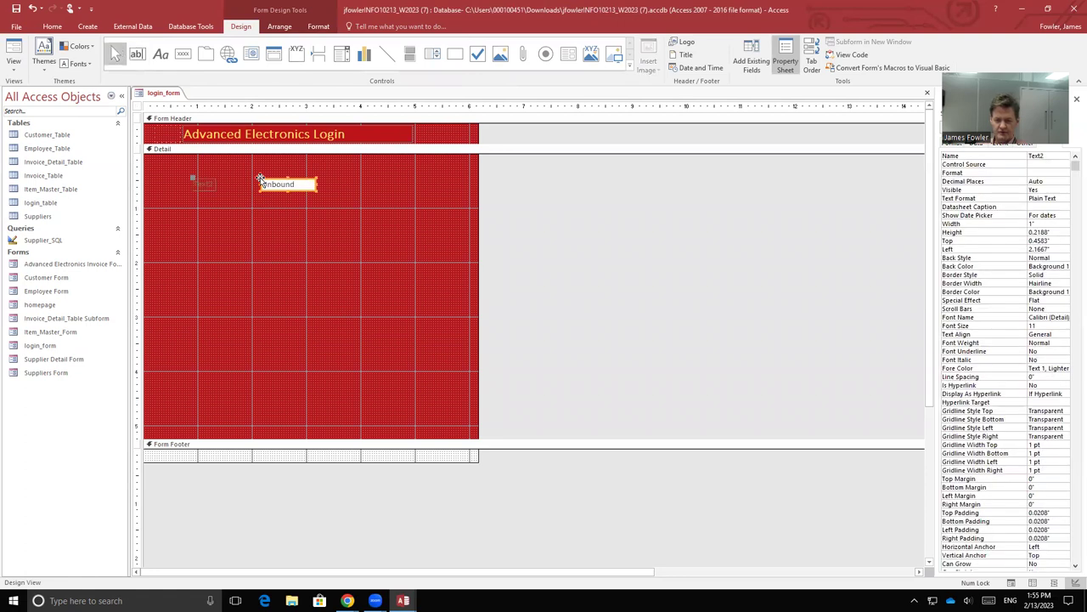
left_click(212, 183)
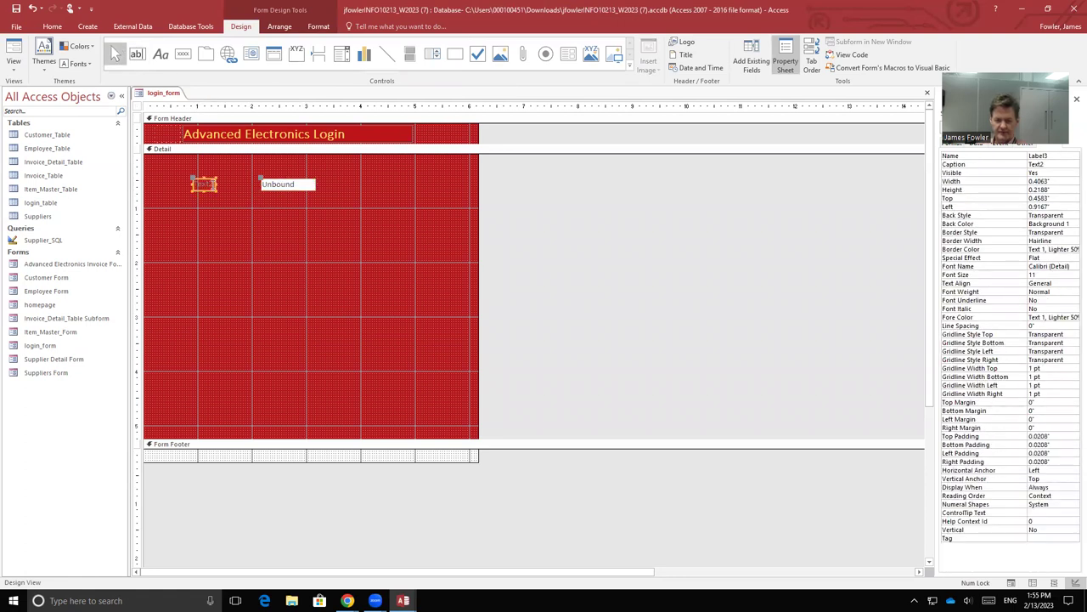
left_click(206, 185)
left_click(207, 185)
key("BackSpace")
key("BackSpace")
key("BackSpace")
key("BackSpace")
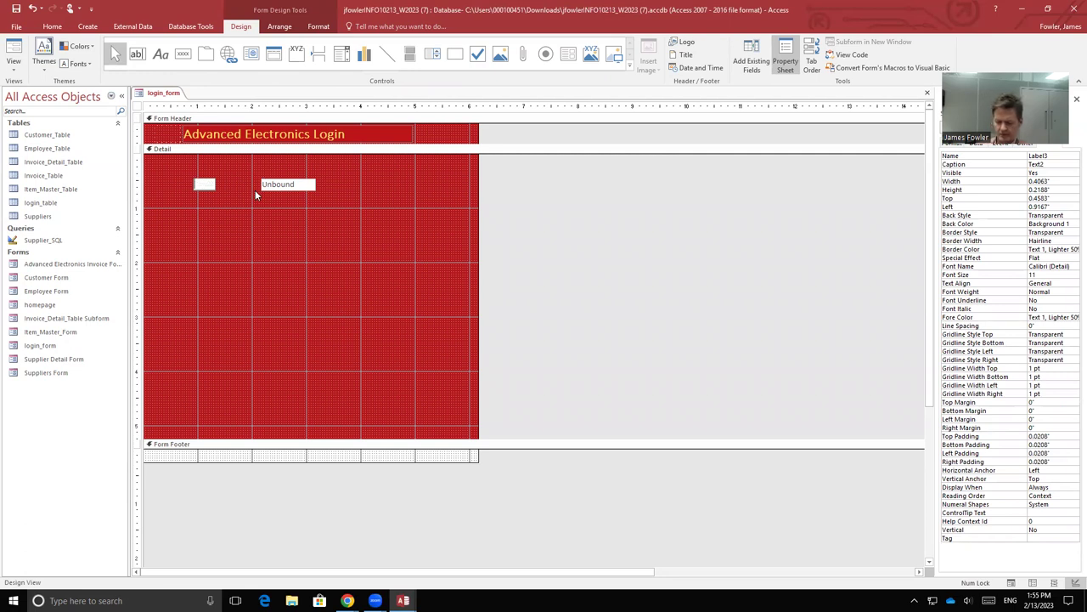
type("Username")
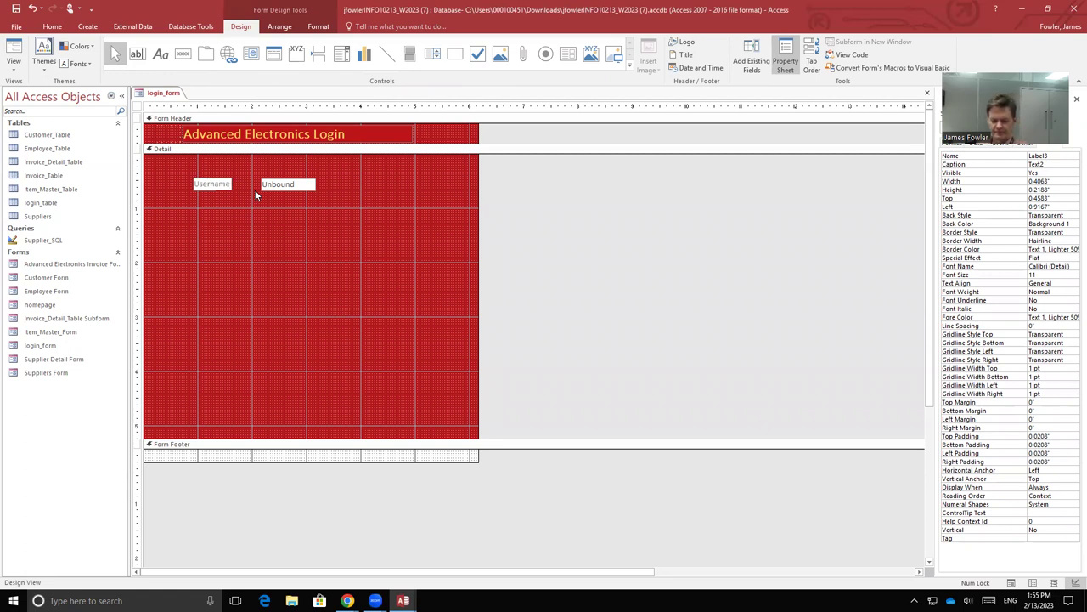
Step: Make the Username label text orange and bold
key("shift+Home")
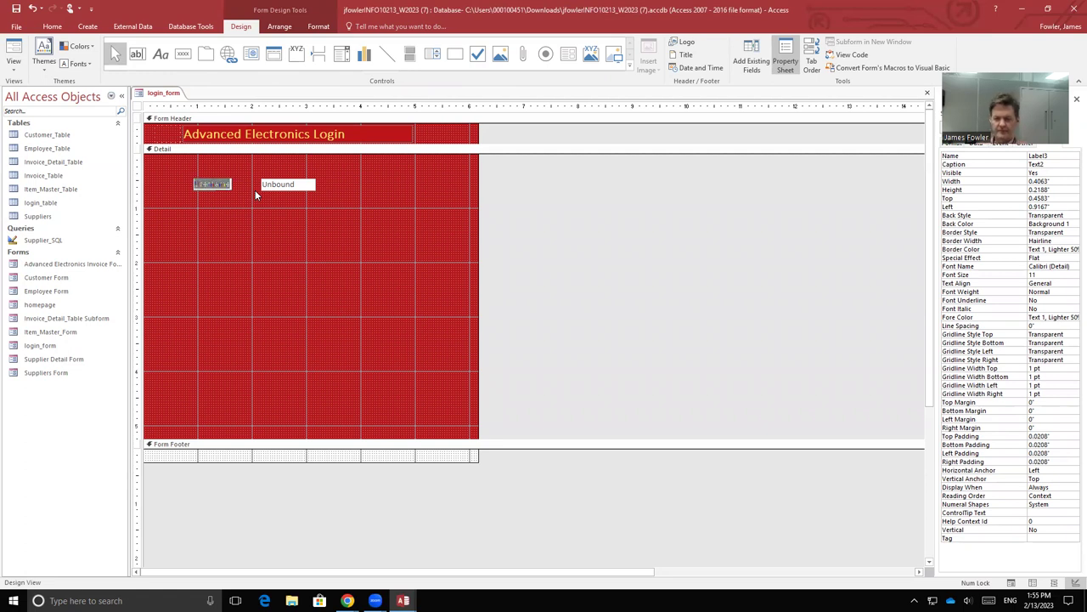
left_click(319, 26)
left_click(123, 63)
left_click(80, 64)
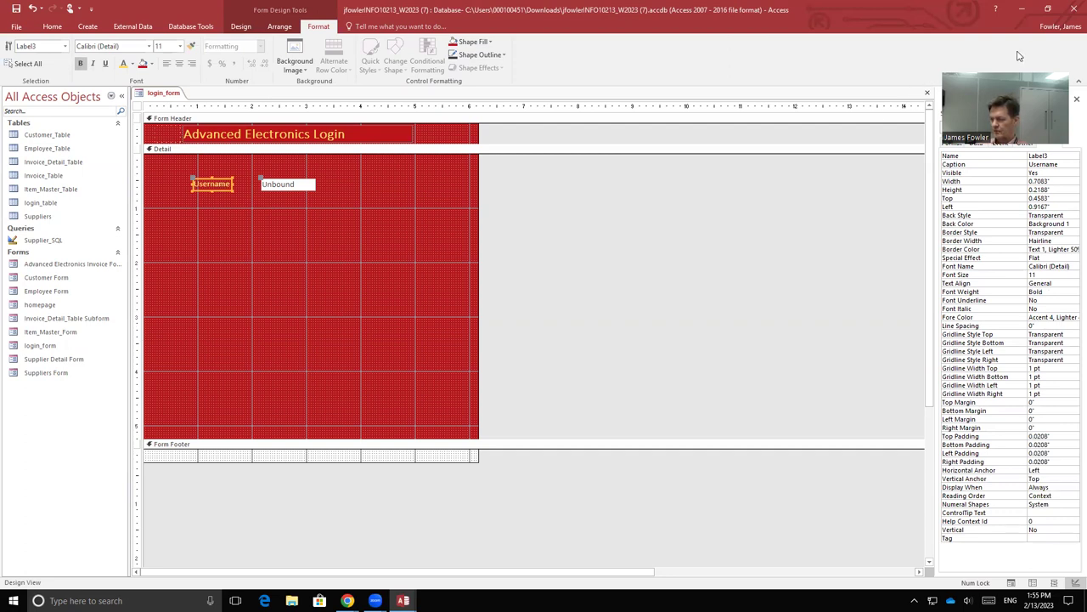
Step: In the Property Sheet, rename the text box beside the Username label from Text2 to user1
left_click_drag(1007, 98, 836, 243)
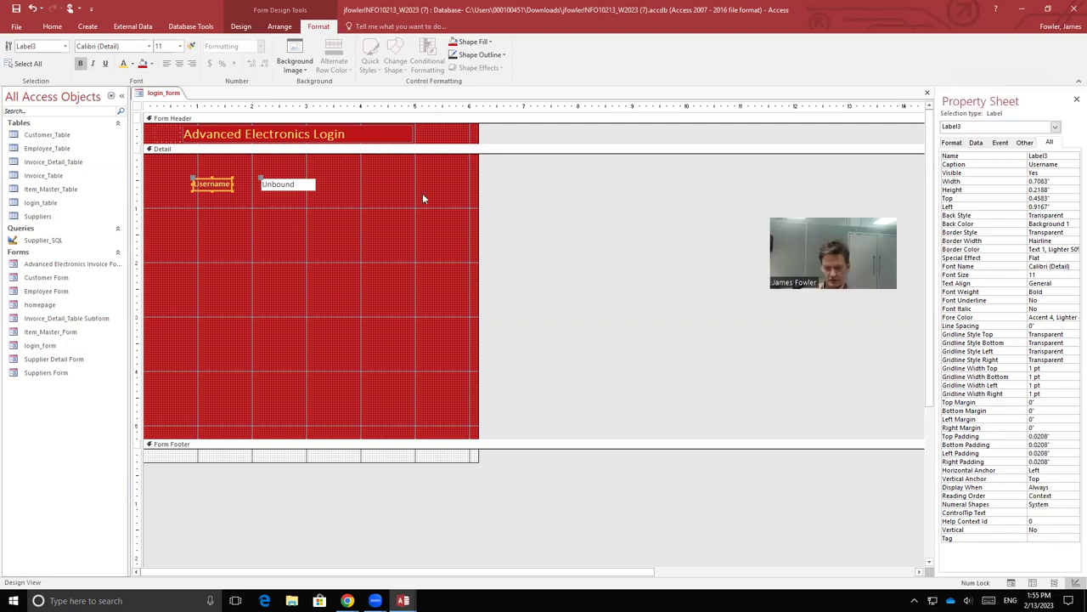
left_click(304, 186)
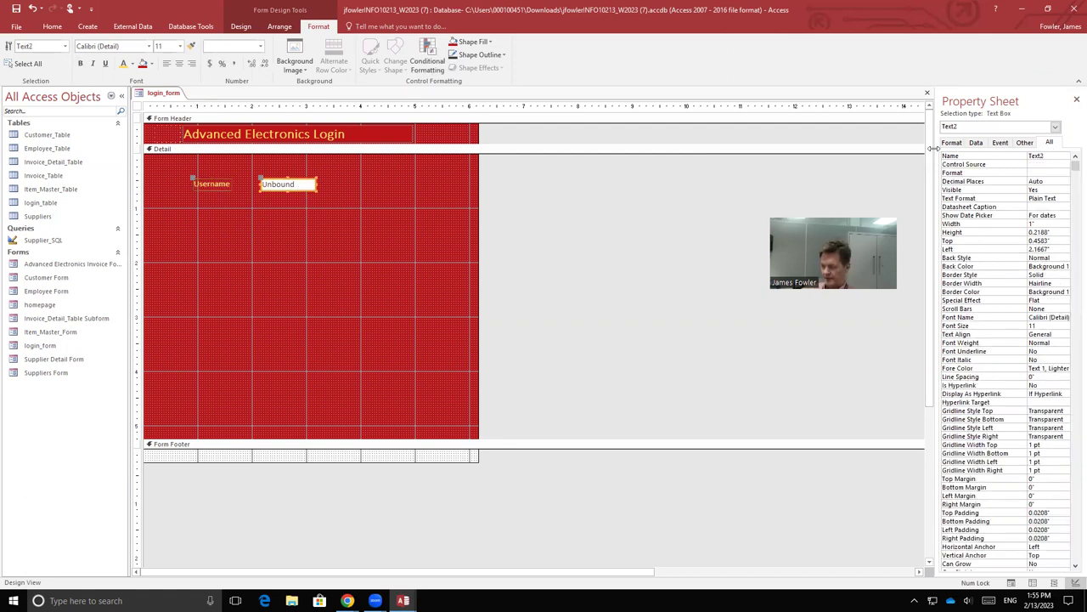
left_click(1041, 156)
key("BackSpace")
key("BackSpace")
key("BackSpace")
key("BackSpace")
key("BackSpace")
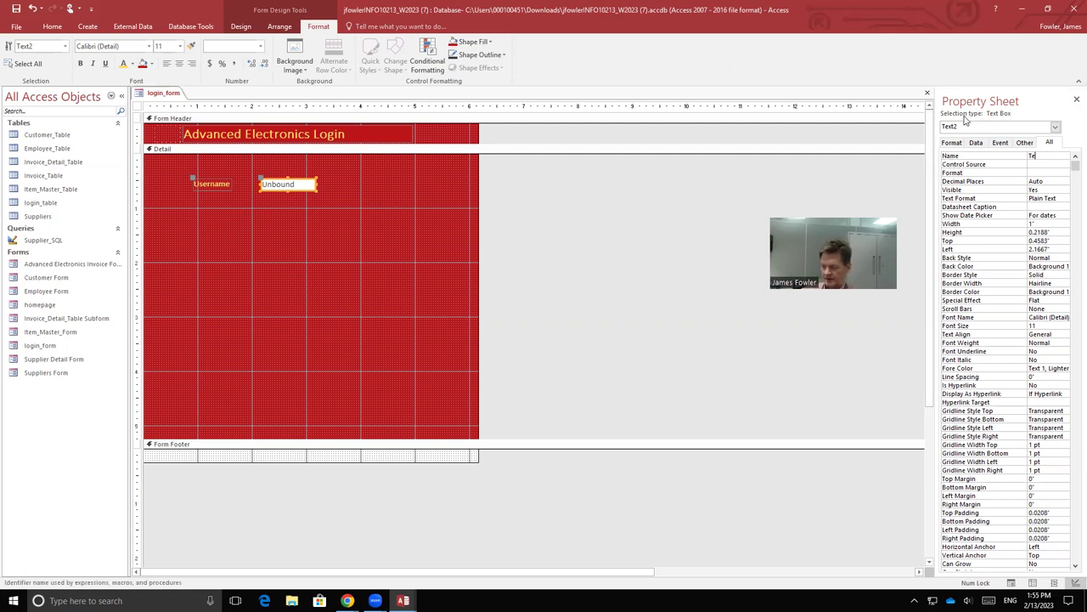
type("usr")
key("BackSpace")
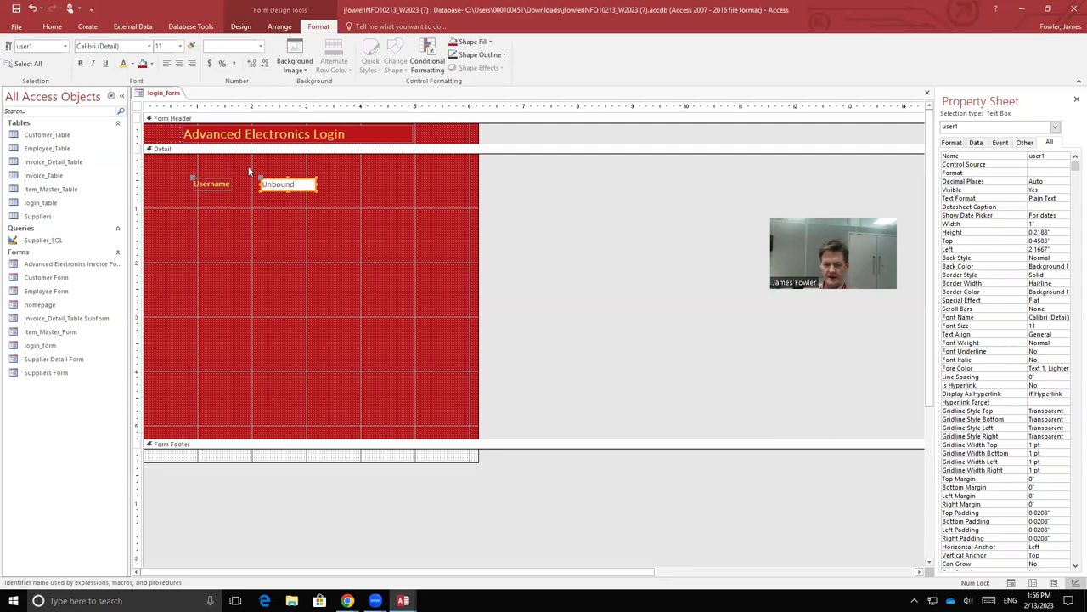
Step: Place a second unbound text box on login_form below the Username box
left_click(352, 228)
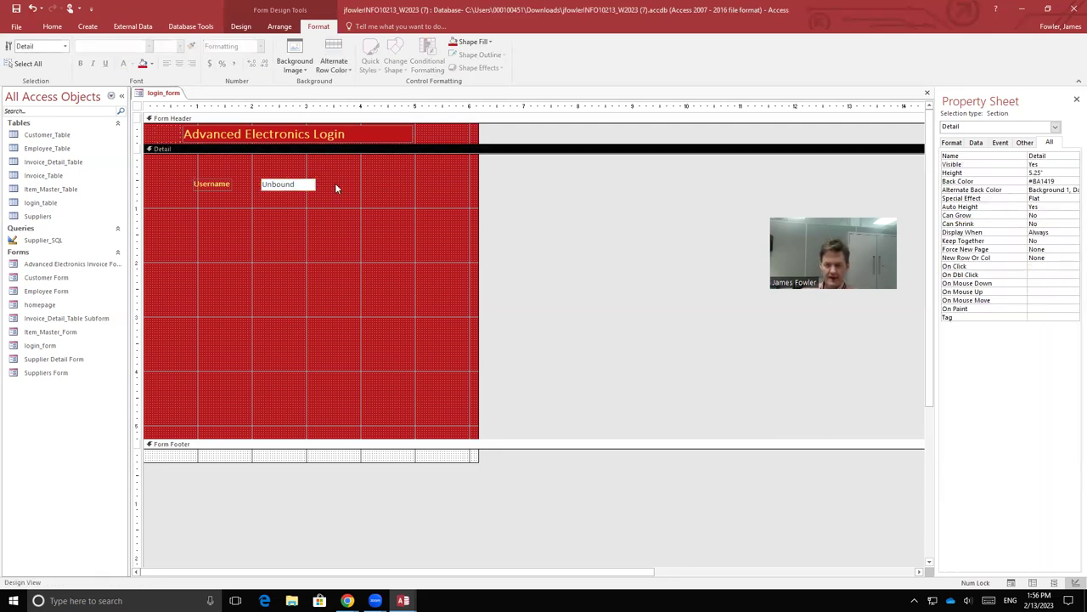
left_click(241, 26)
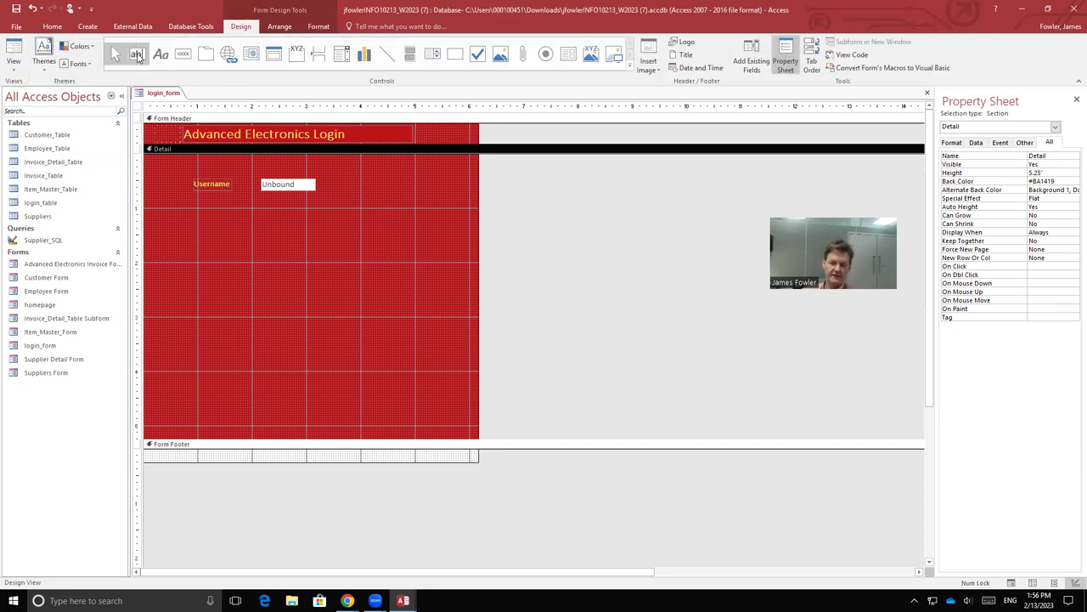
left_click(137, 54)
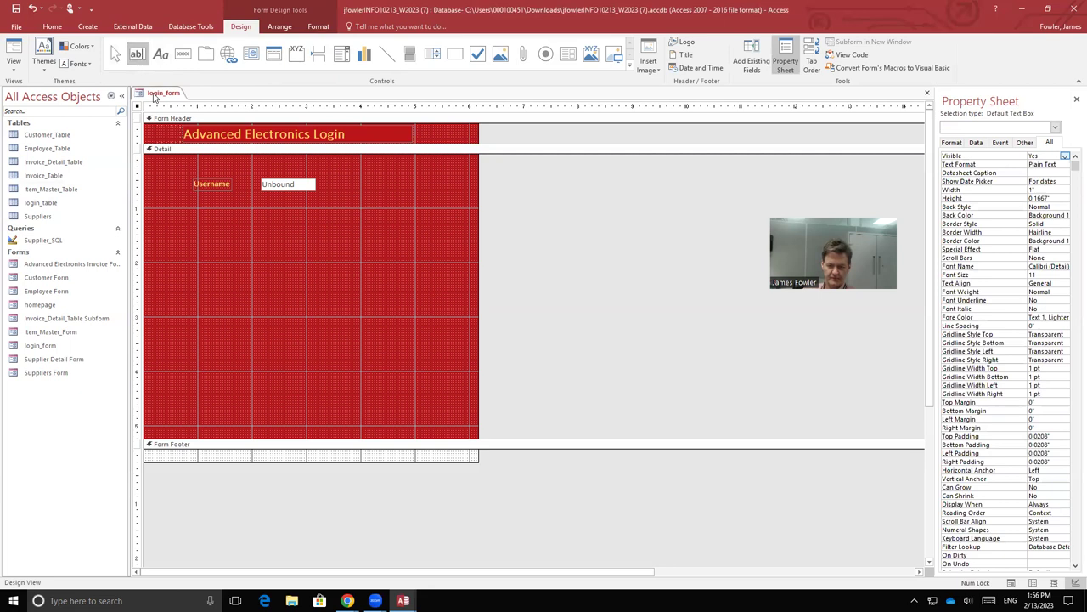
left_click(263, 211)
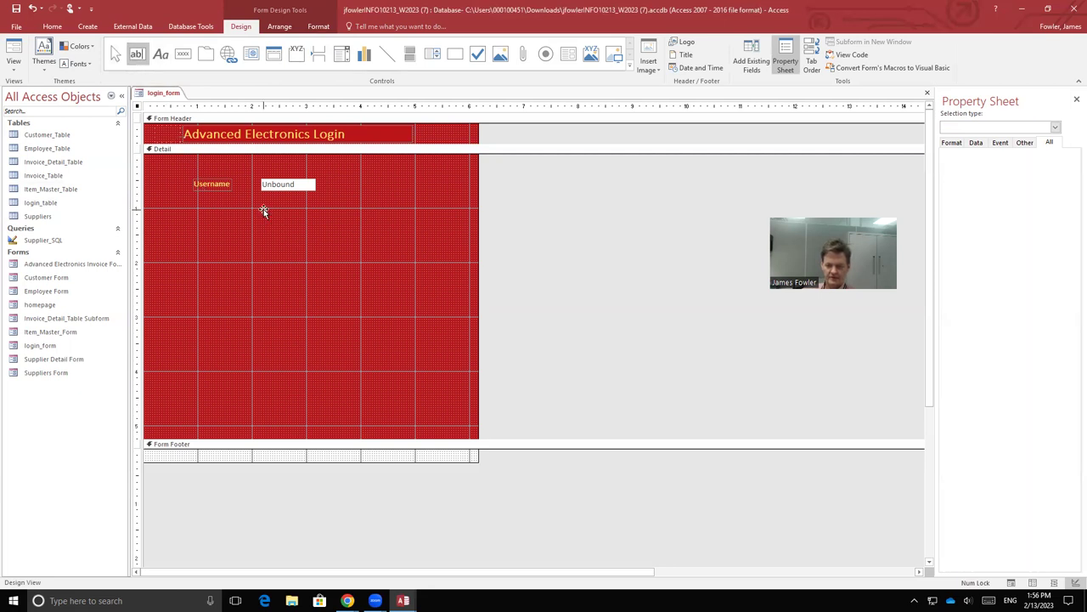
Step: Change the new text box's label to 'Password' in bold yellow text
left_click(204, 217)
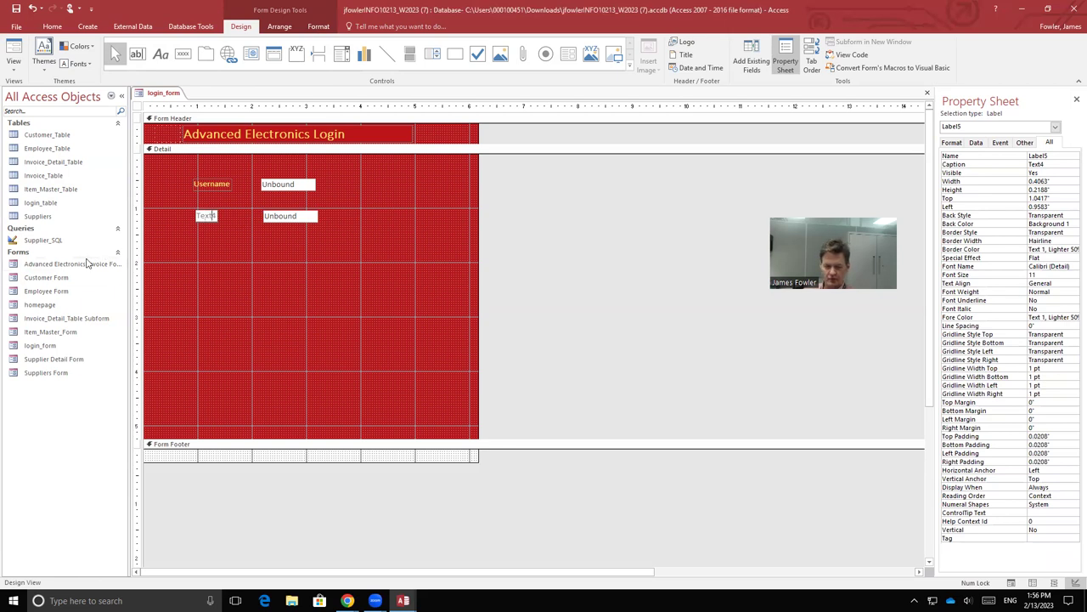
key("BackSpace")
key("BackSpace")
key("BackSpace")
key("BackSpace")
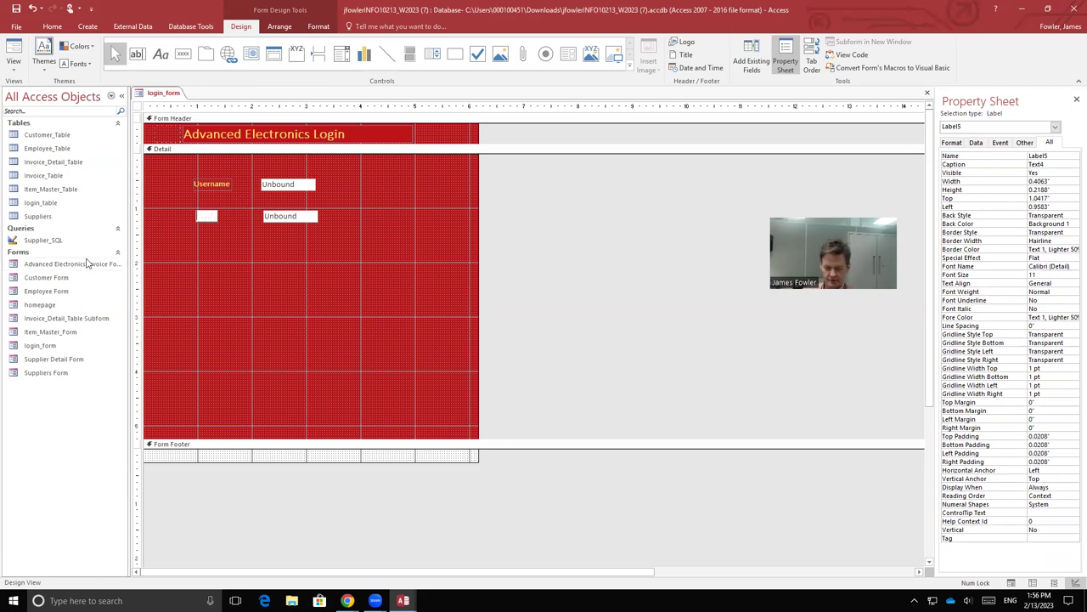
type("Password")
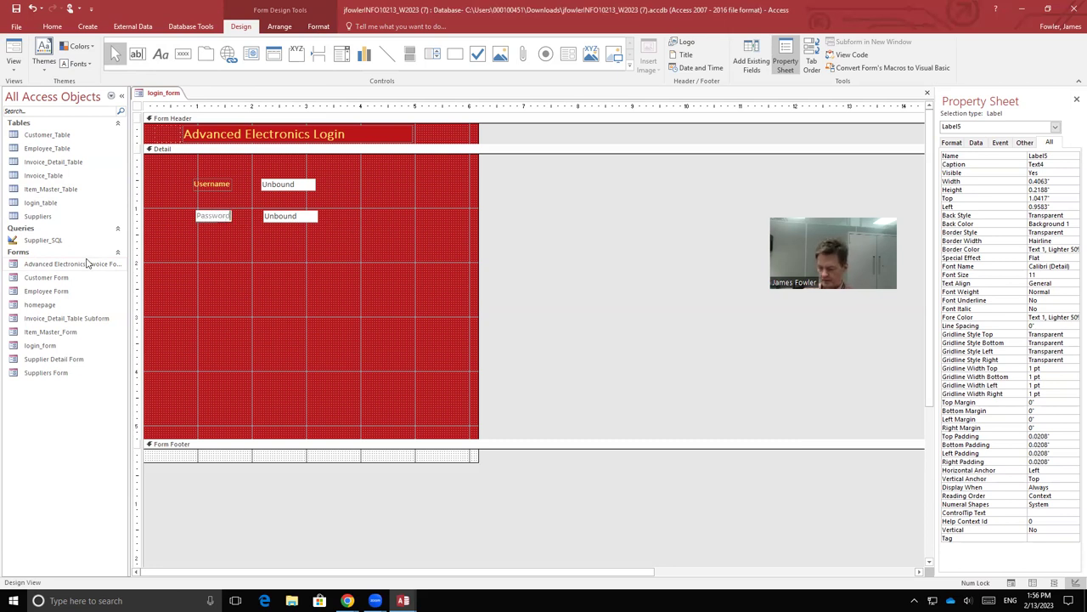
key("shift+Left")
key("shift+Left")
key("shift+Left")
key("shift+Left")
key("shift+Left")
key("shift+Left")
key("shift+Left")
key("shift+Left")
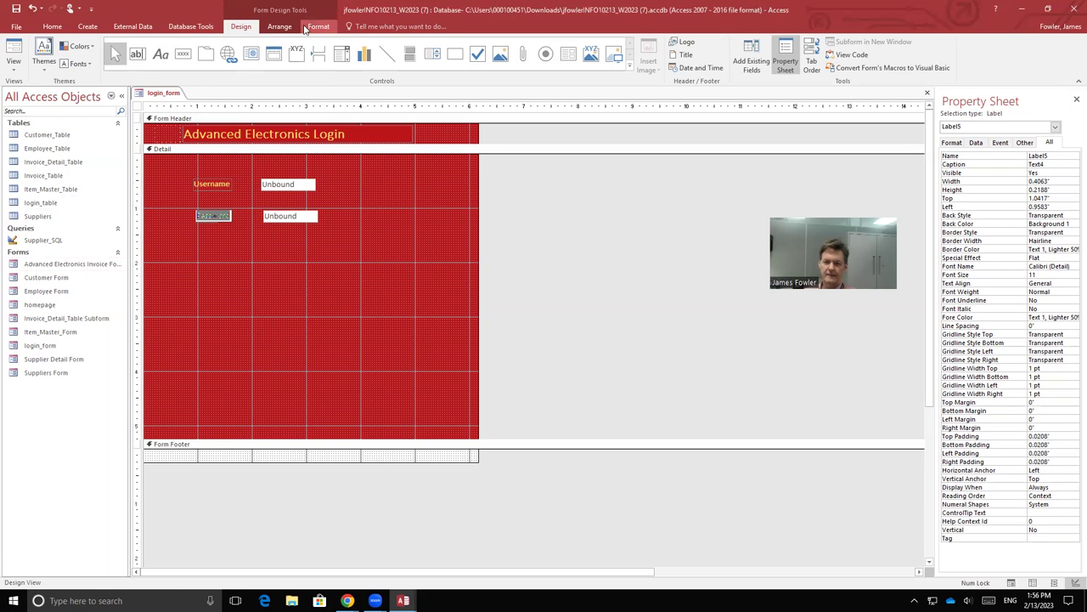
left_click(305, 28)
left_click(123, 64)
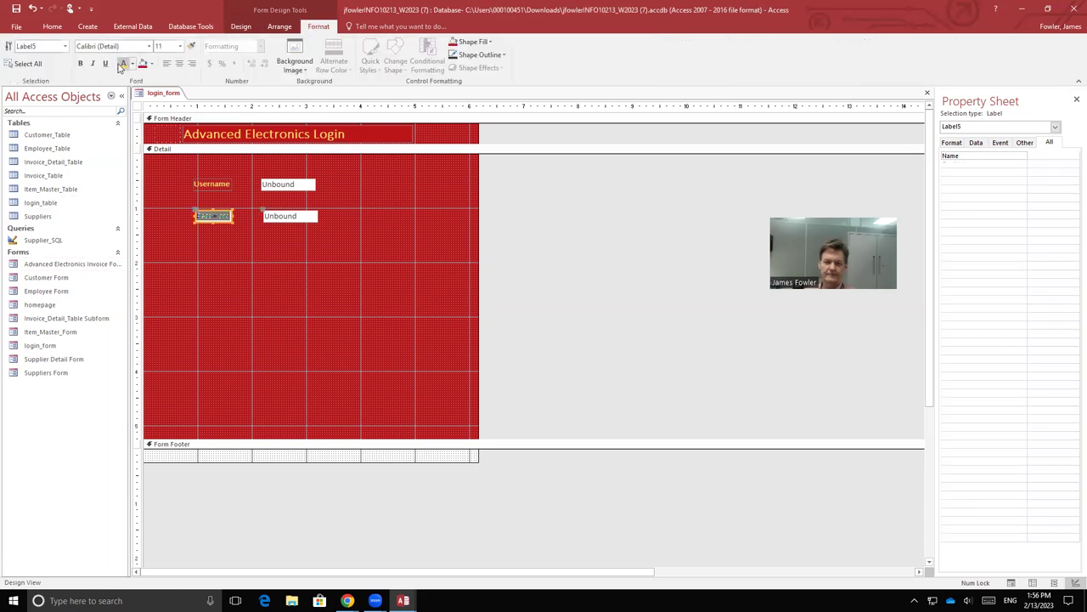
left_click(80, 64)
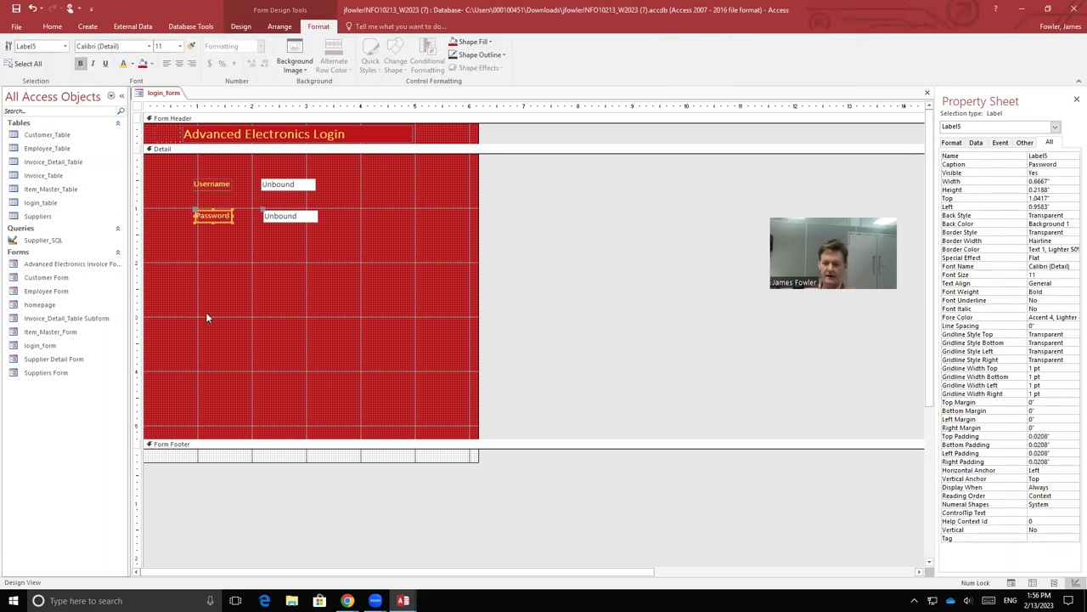
Step: Rename the Password text box from Text4 to pass1, then save login_form
left_click(312, 219)
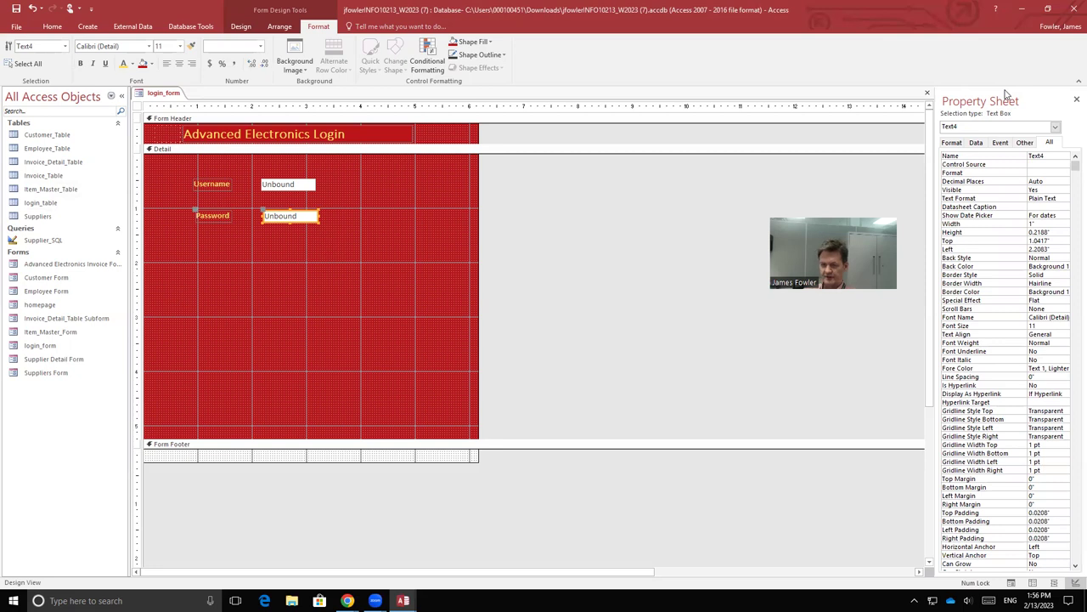
left_click(1075, 99)
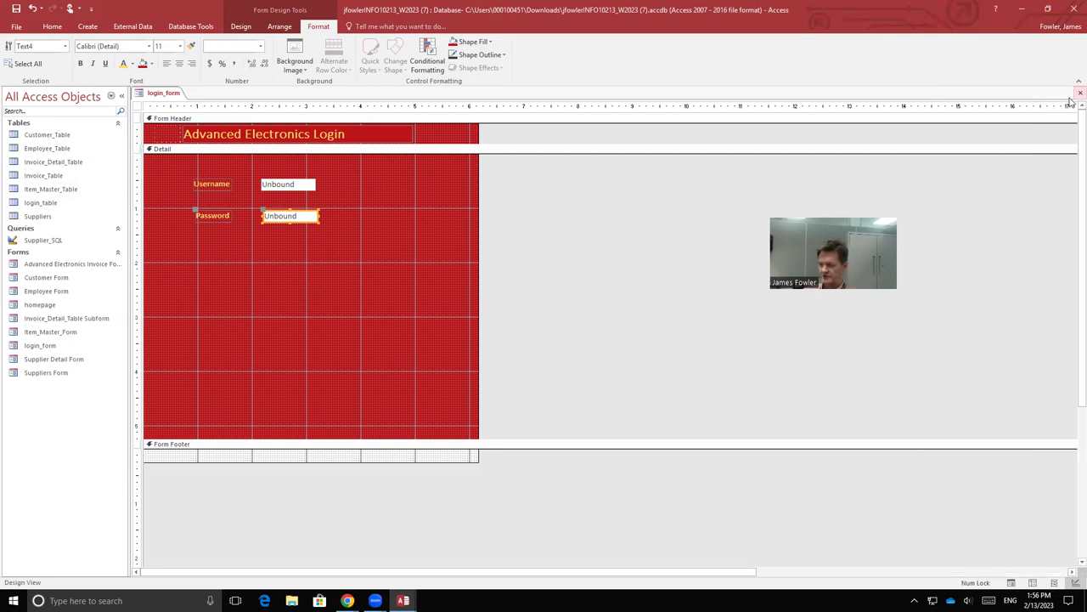
left_click(242, 26)
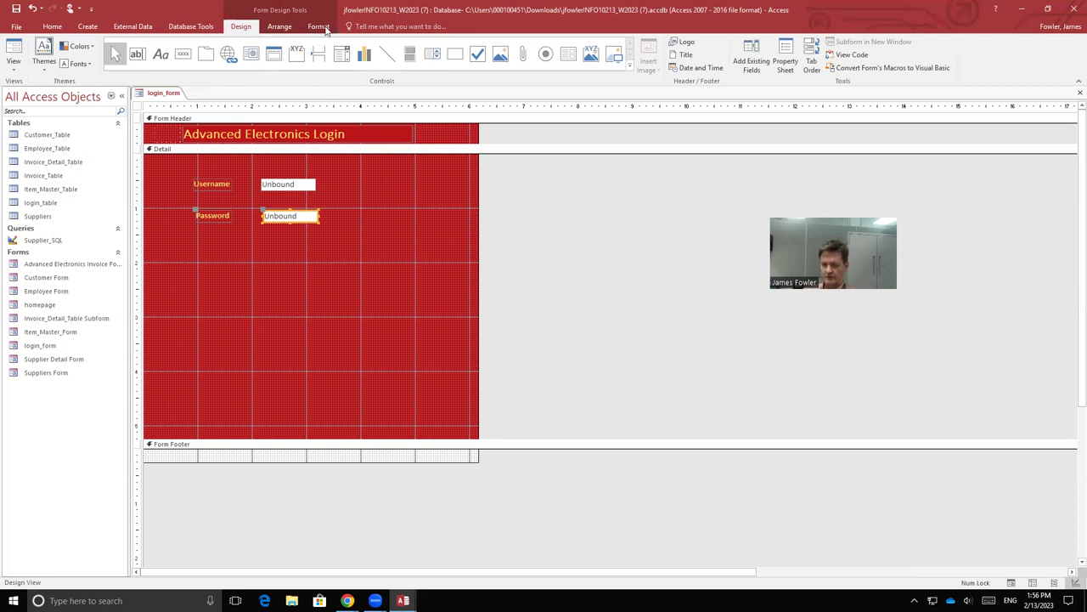
left_click(786, 63)
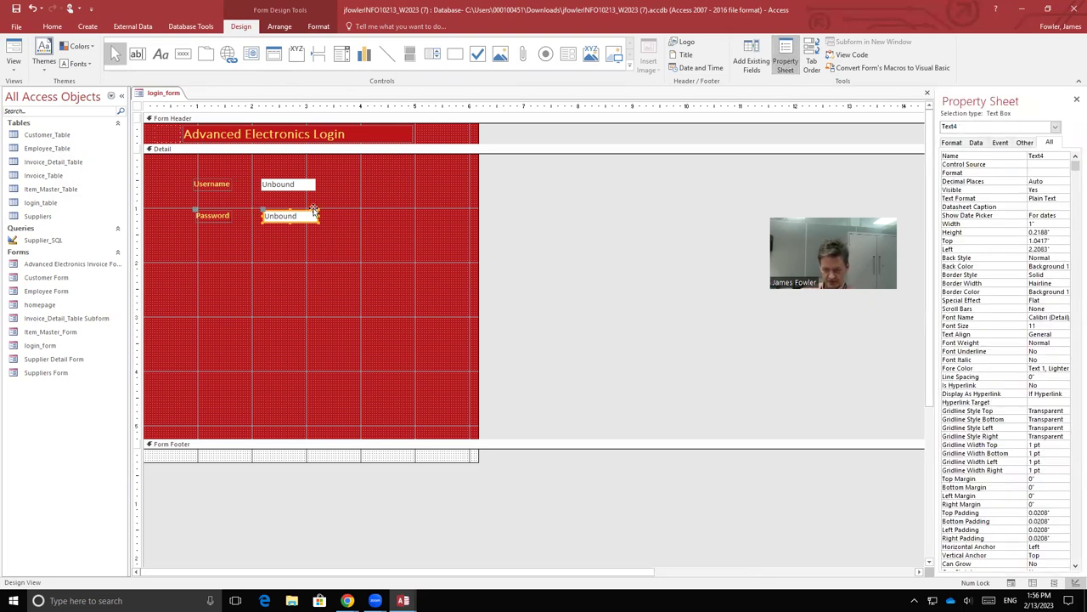
left_click(1052, 155)
key("BackSpace")
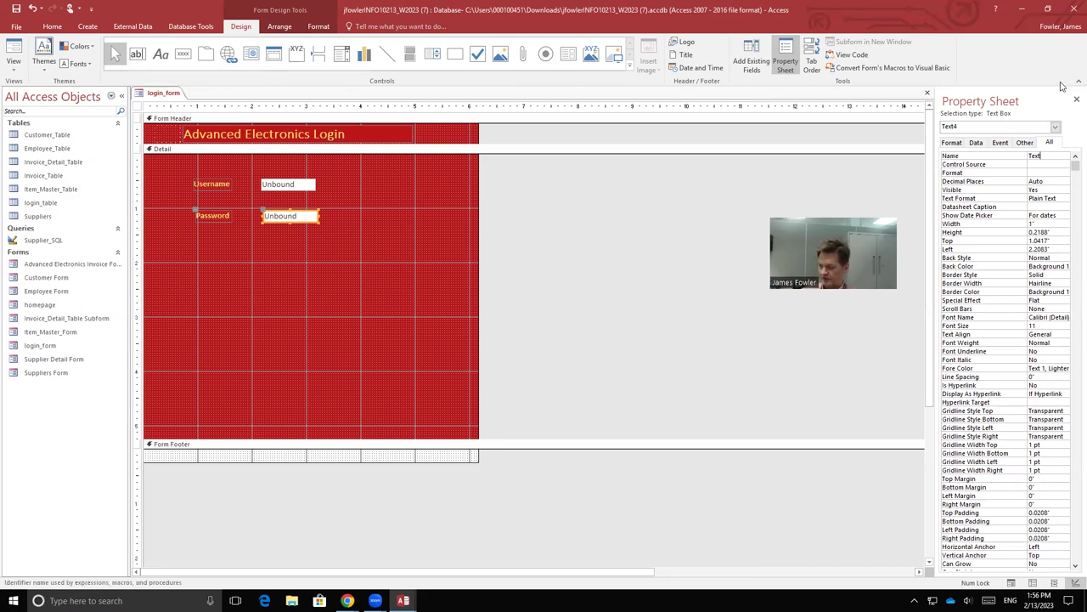
key("BackSpace")
key("BackSpace")
key("BackSpace")
key("BackSpace")
type("pa")
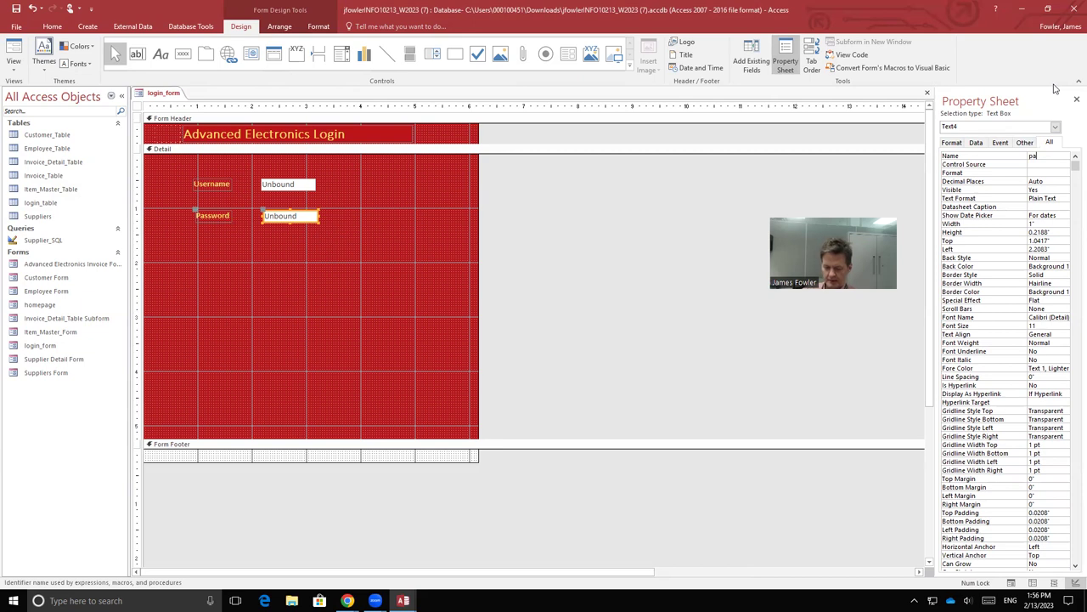
type("ss1")
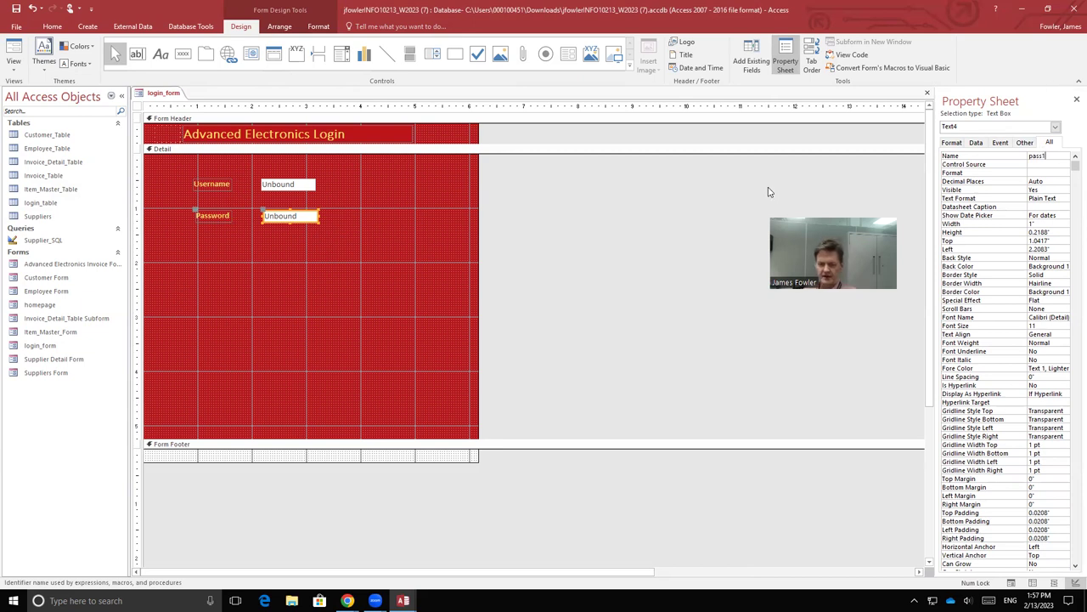
left_click(365, 350)
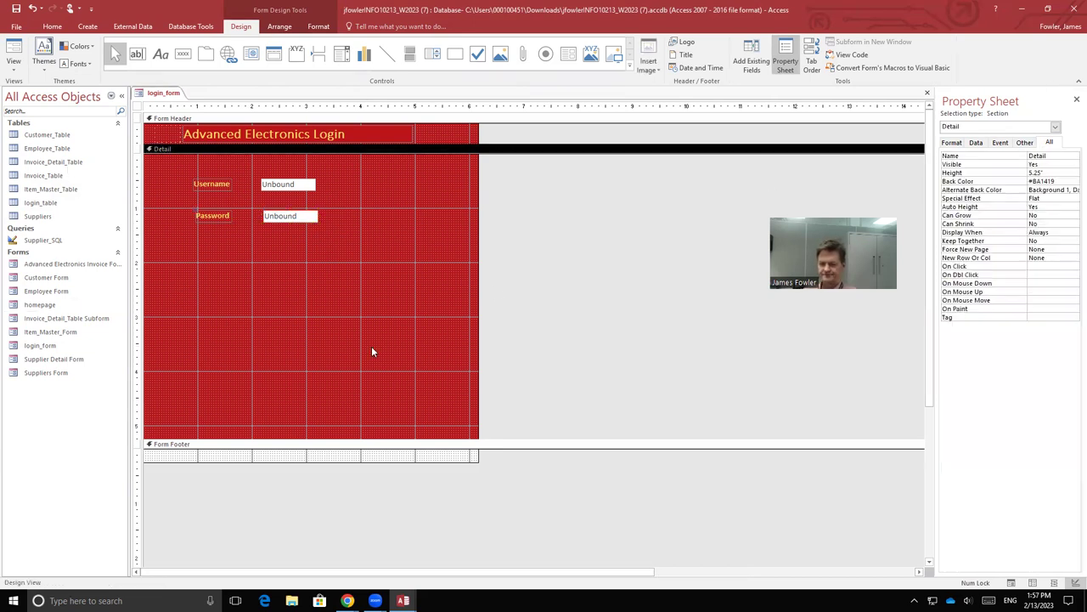
left_click(15, 8)
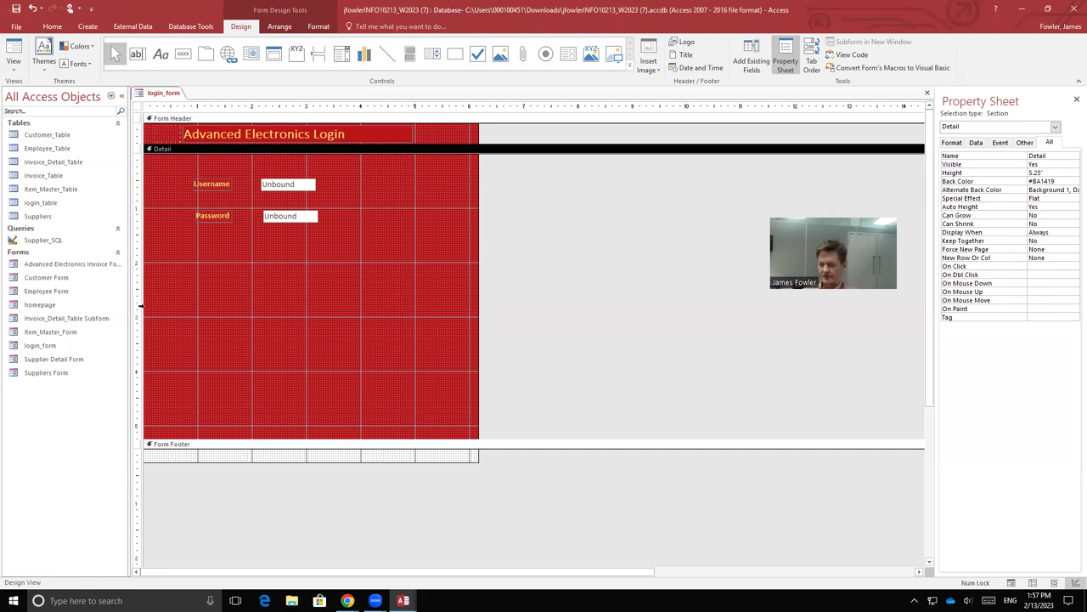
Step: Draw a command button, Command6, on the Detail section below the Password field
key("alt+Tab")
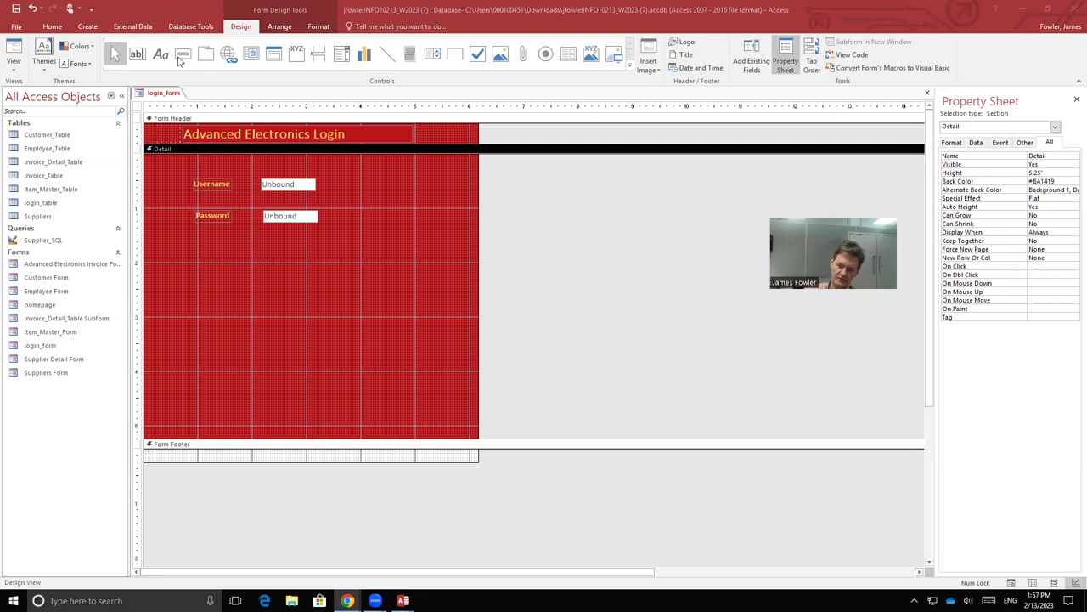
left_click(180, 58)
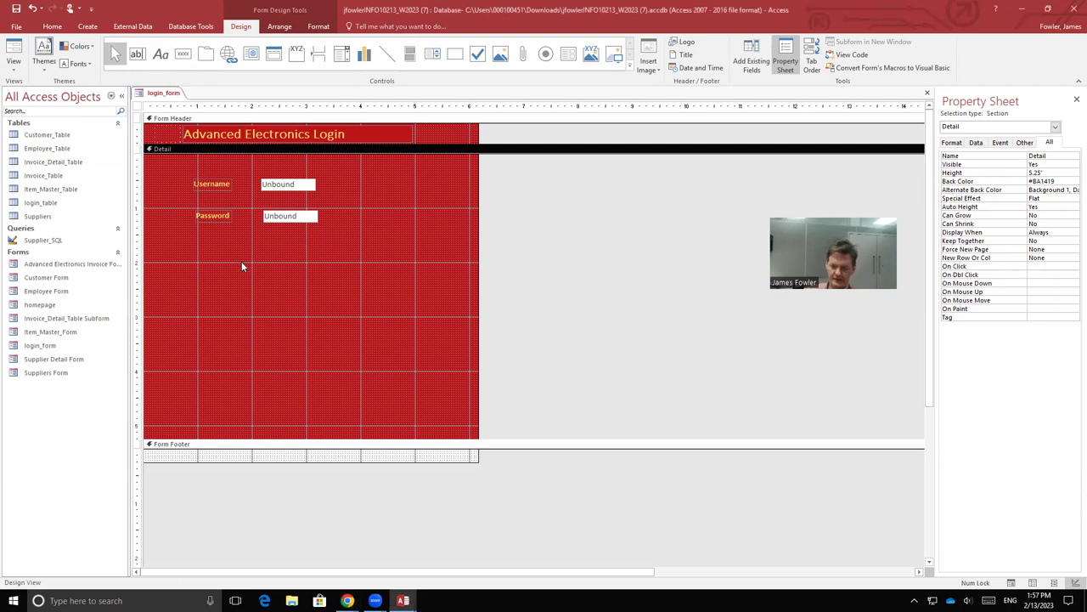
left_click(181, 55)
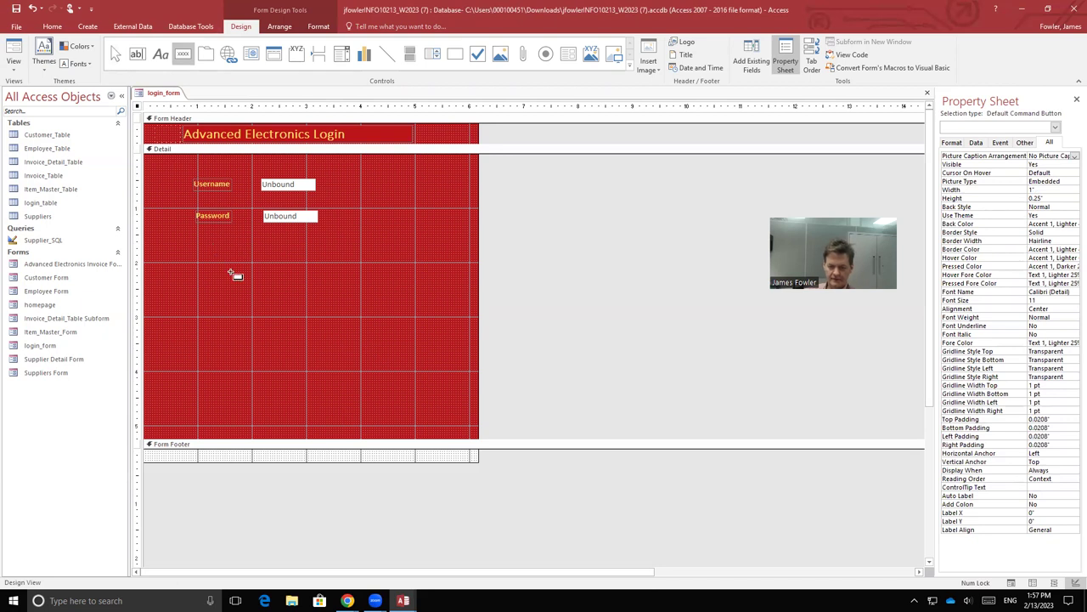
left_click_drag(230, 273, 334, 318)
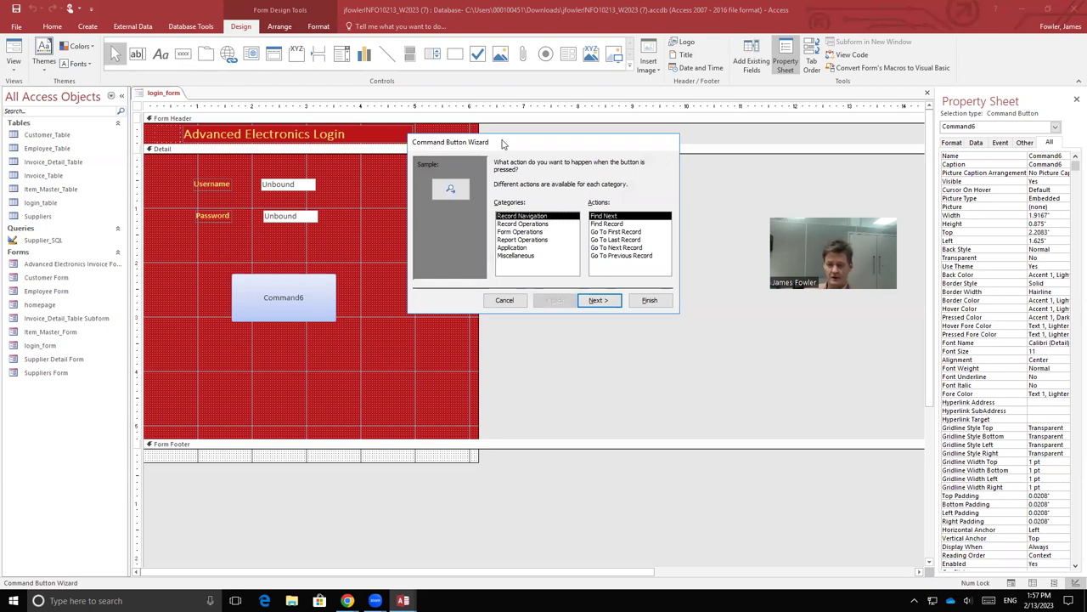
Step: Cancel the Command Button Wizard and create Command6's Click event with the Code Builder
left_click(505, 301)
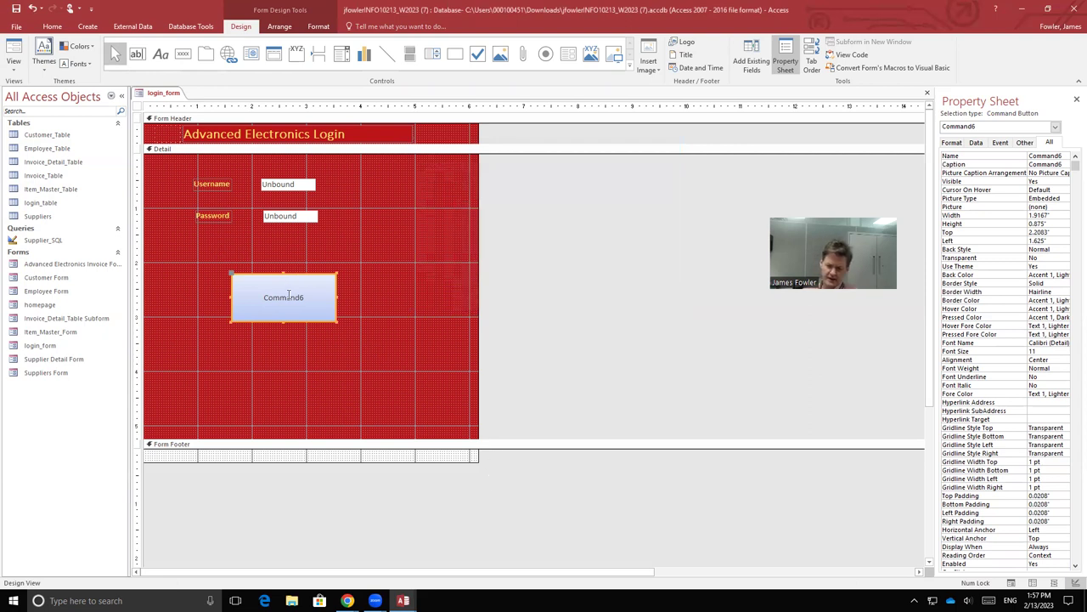
right_click(319, 290)
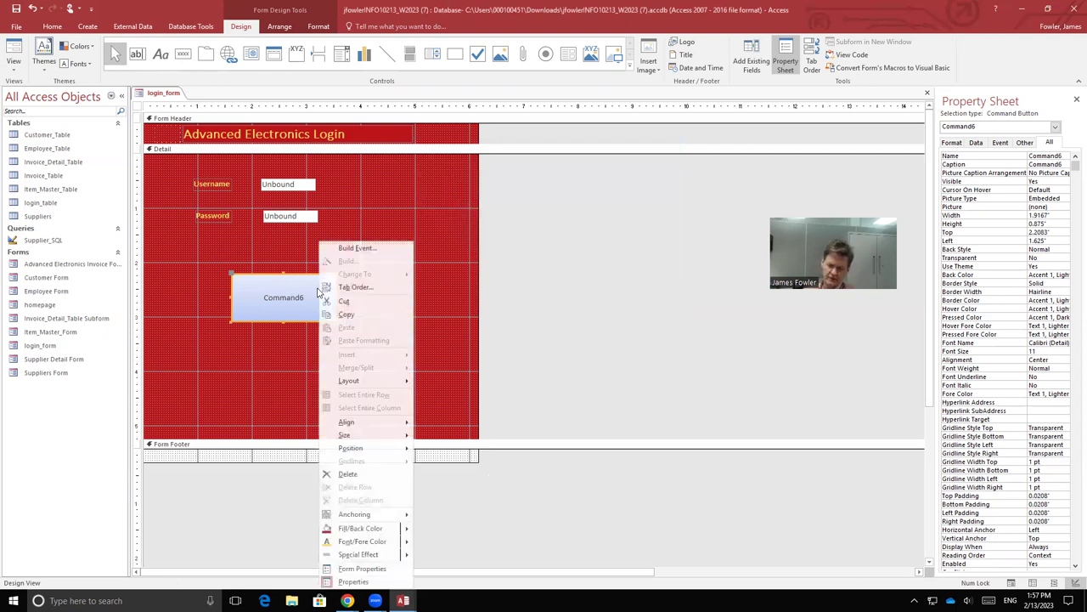
left_click(357, 247)
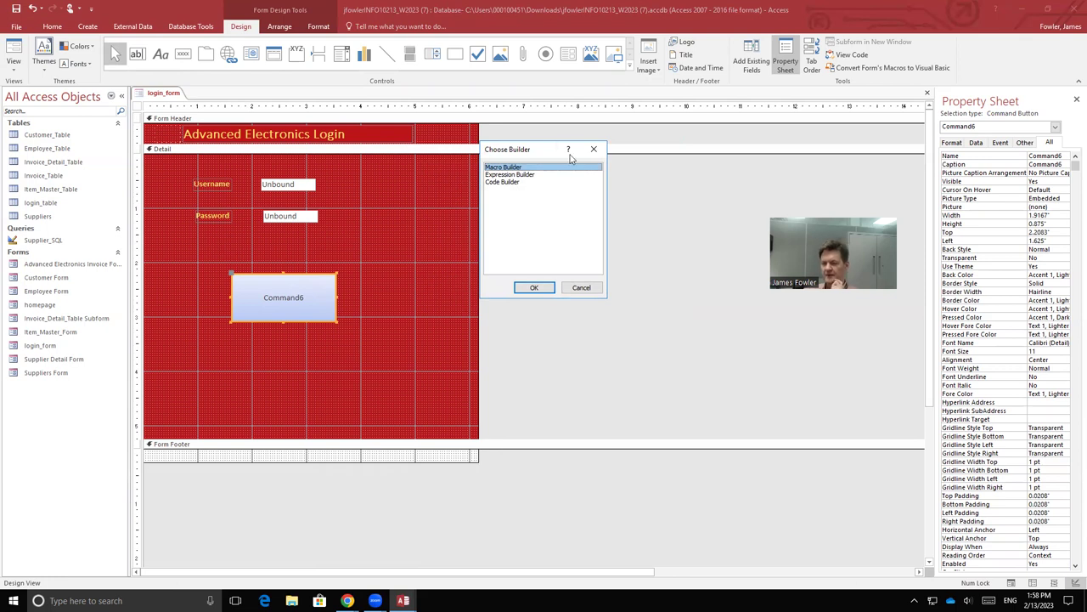
left_click(513, 182)
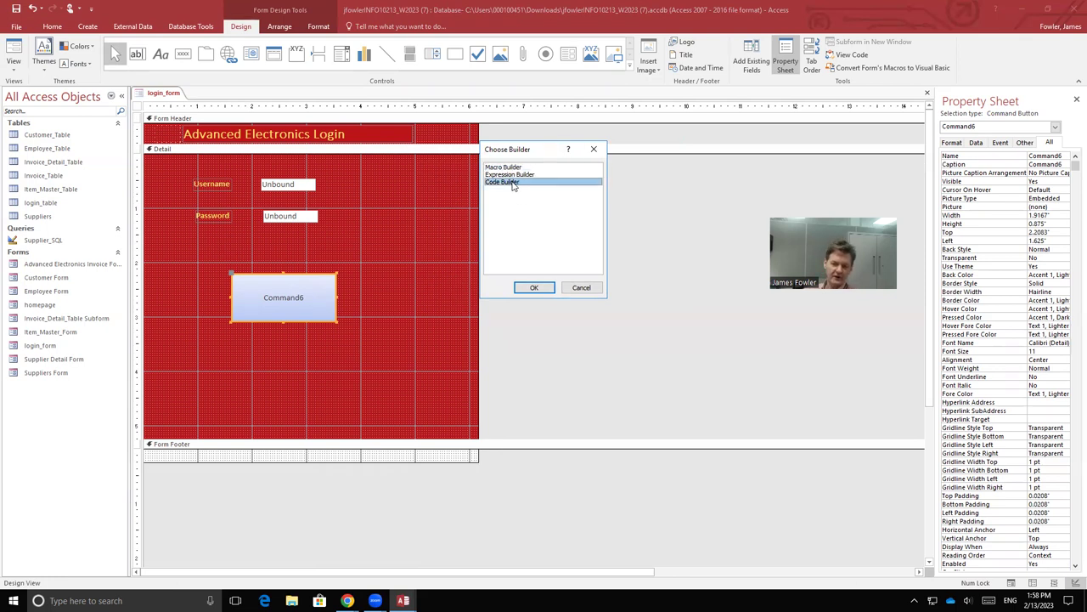
left_click(532, 286)
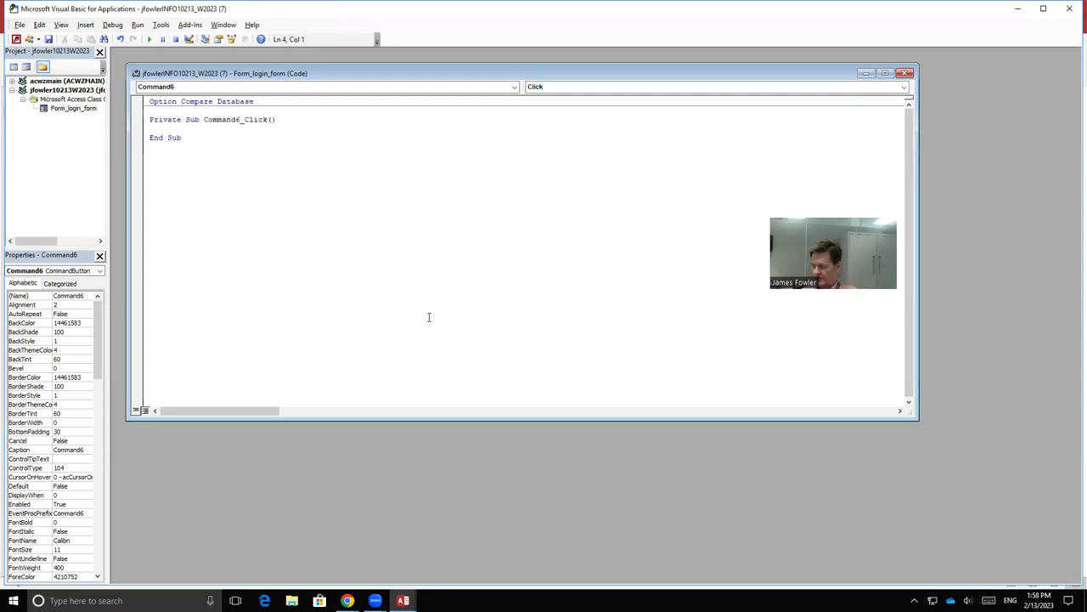
Step: Start the Command6_Click code with 'If pass1'
type("If")
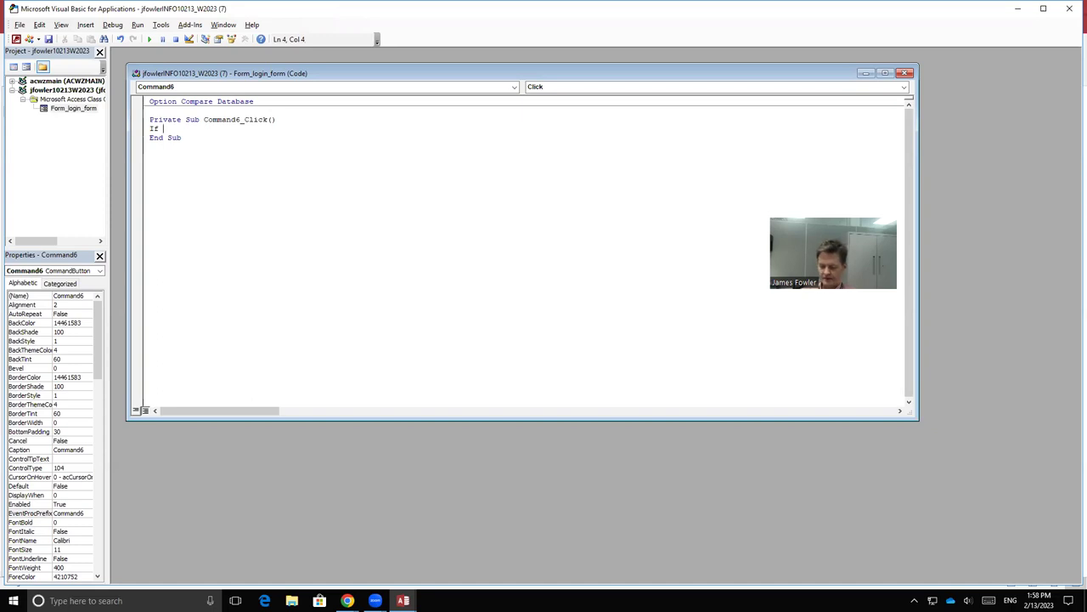
type(" passl")
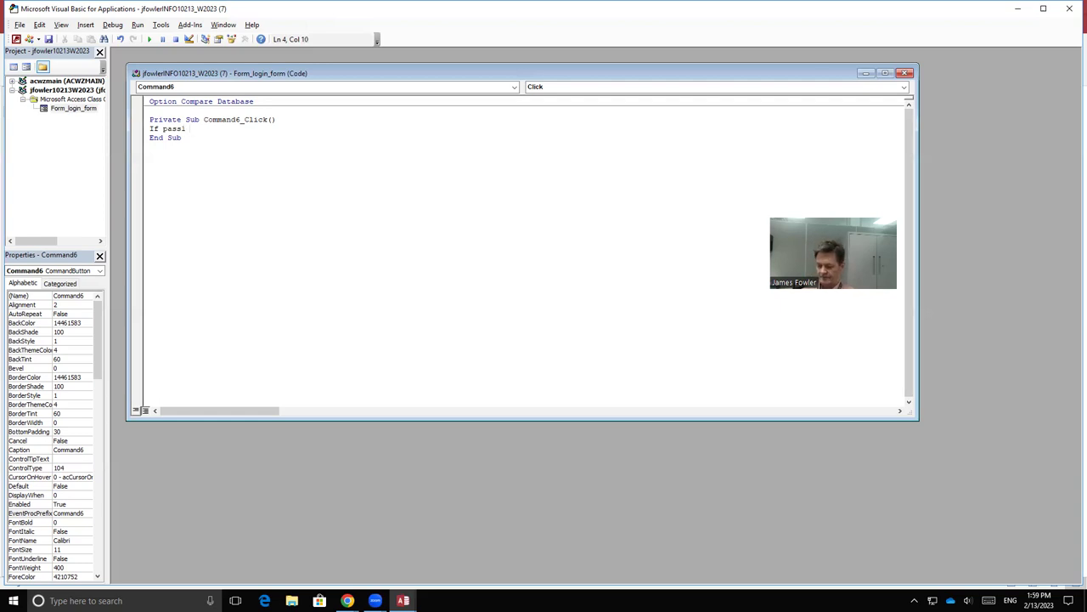
Step: Continue the If line as 'If pass1 = Dlookup("password",'
type("=")
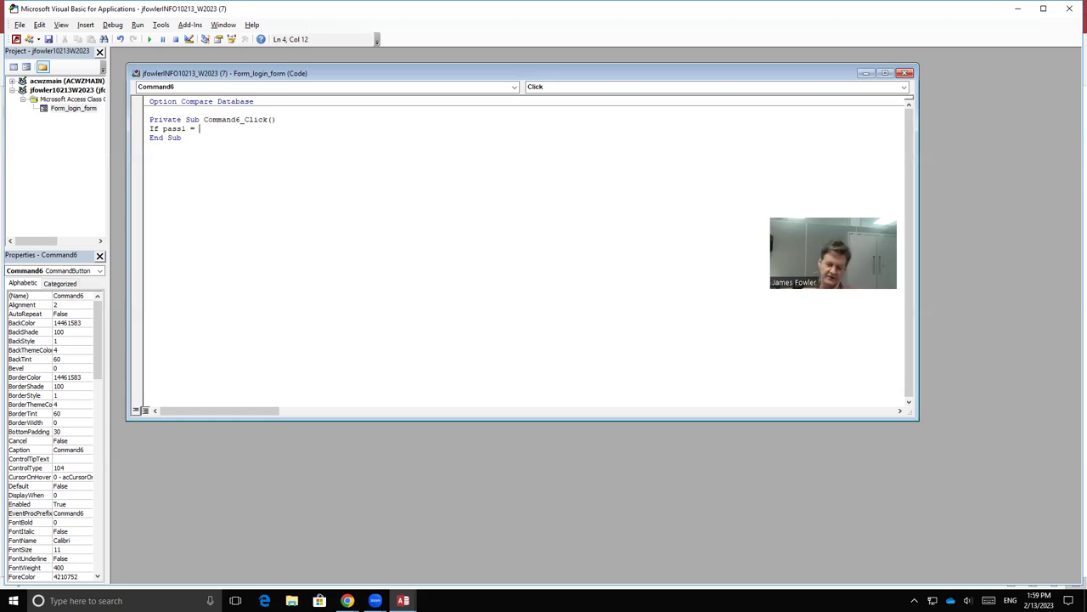
type("Dloo")
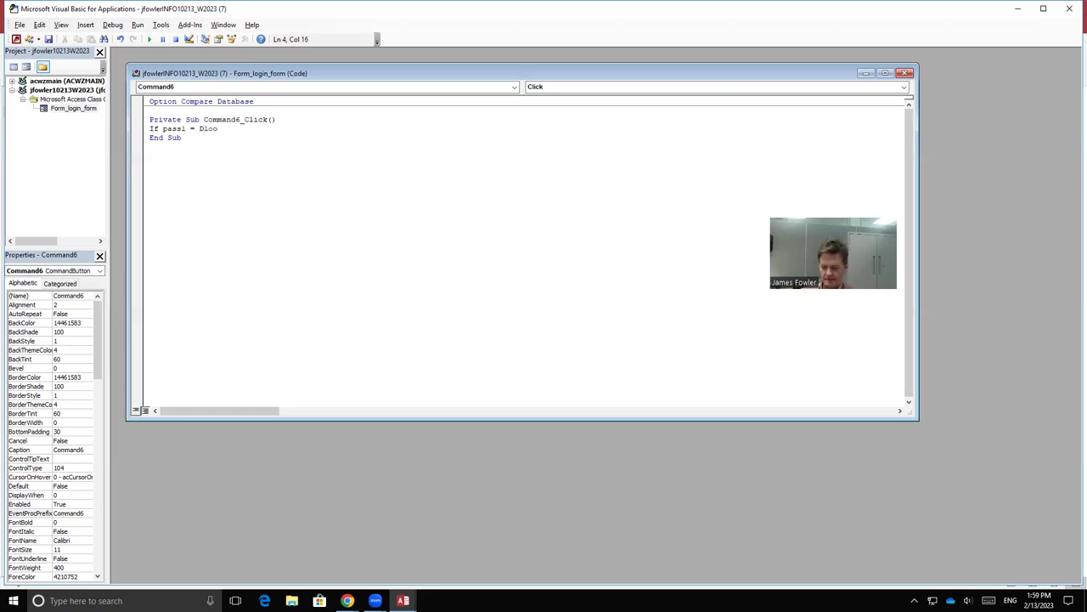
type("kup")
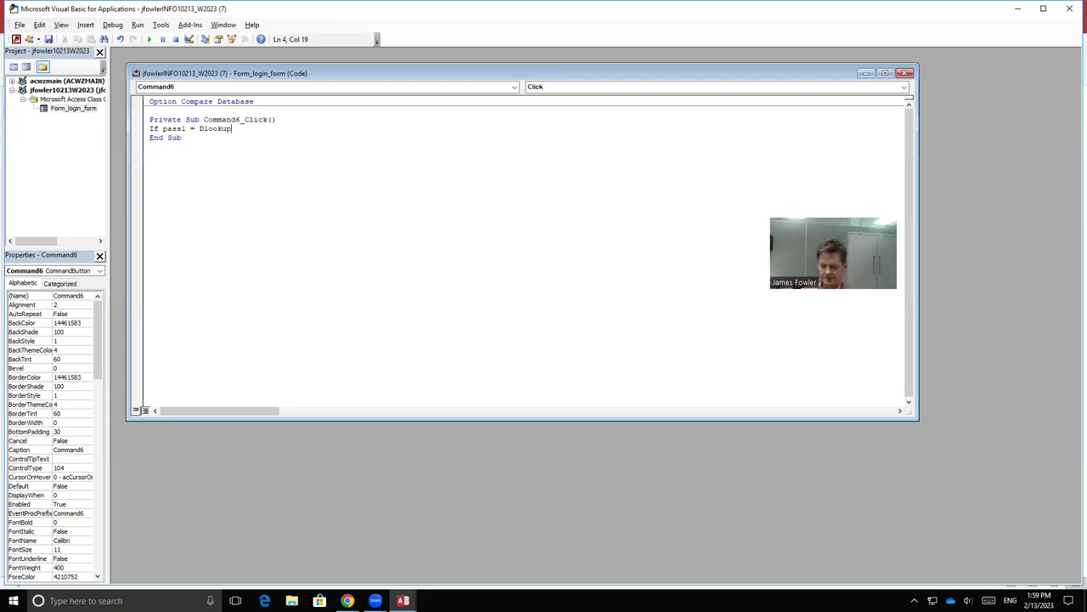
type("(")
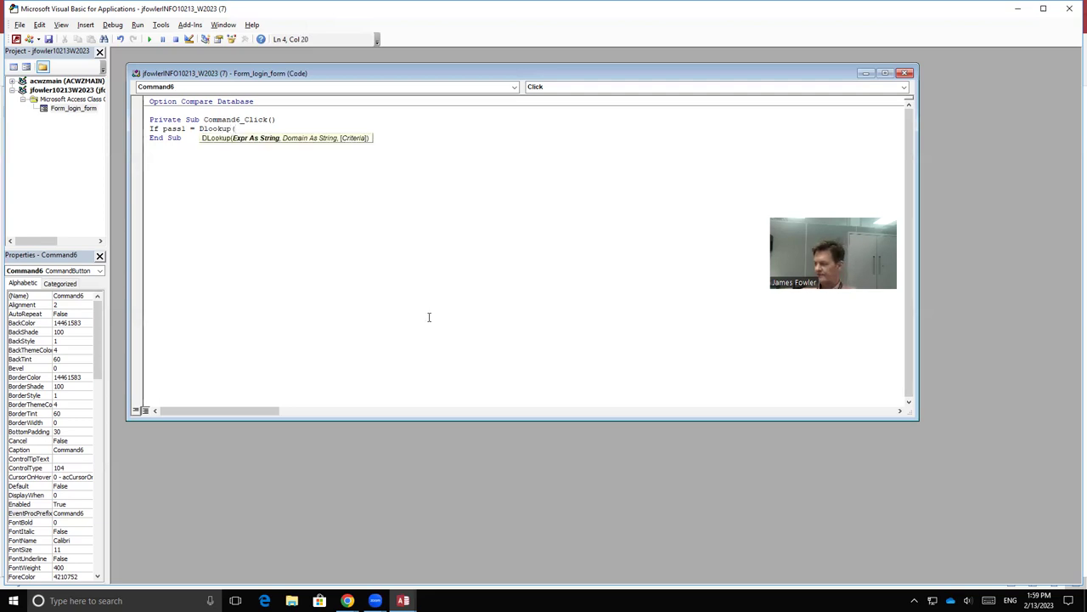
type("\"")
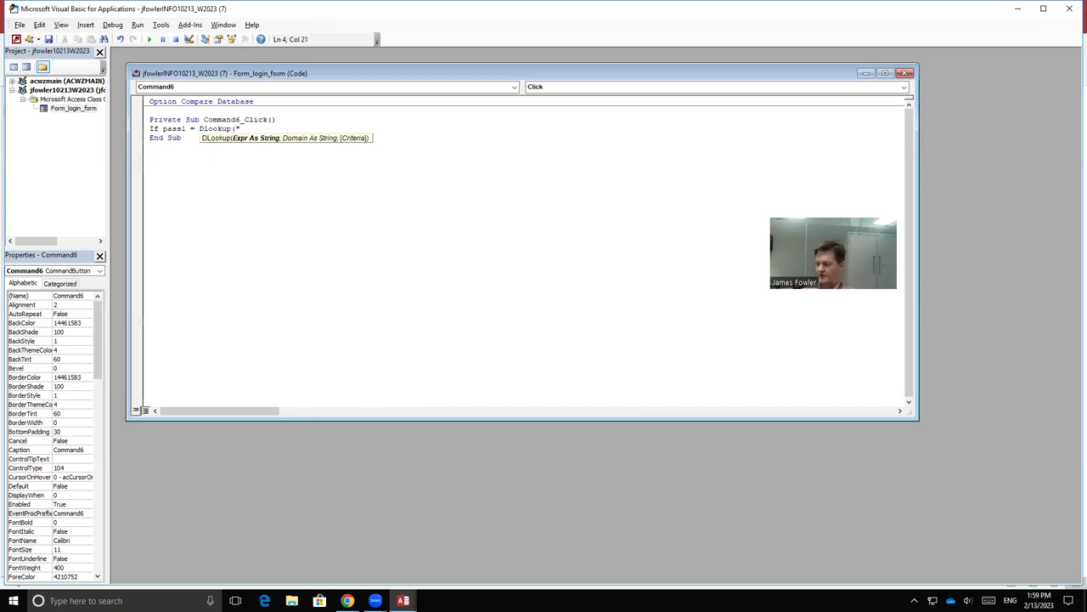
type("pas")
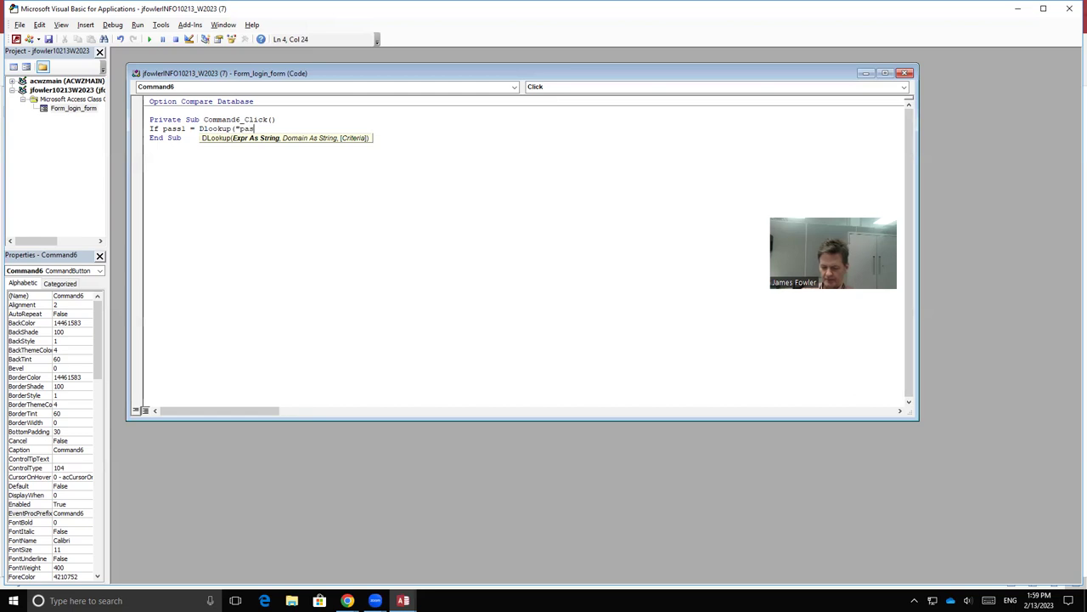
type("sword")
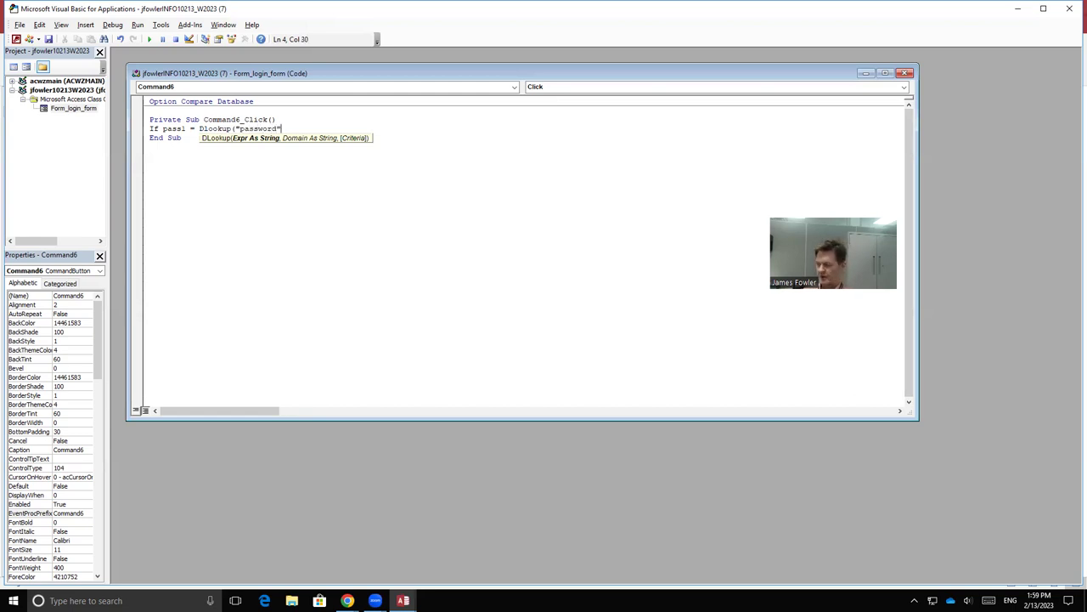
type("\",")
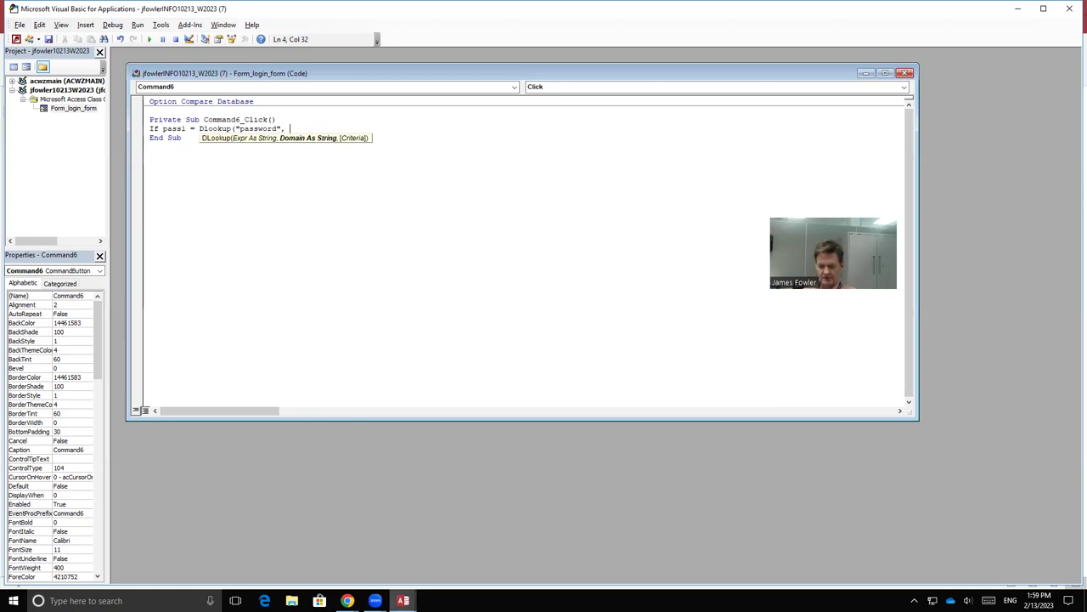
mouse_move(402, 600)
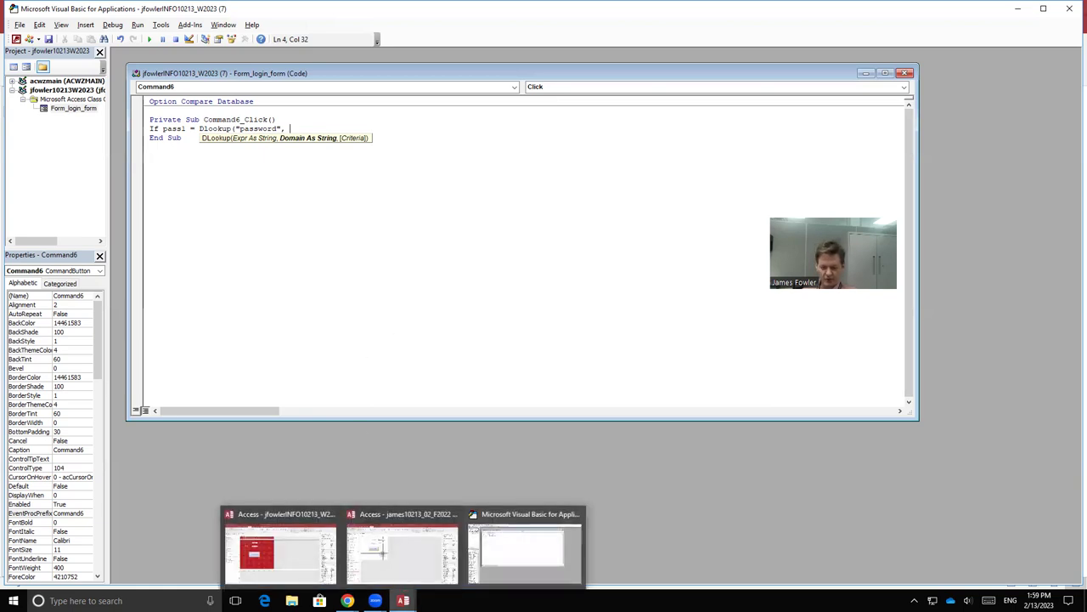
left_click(424, 552)
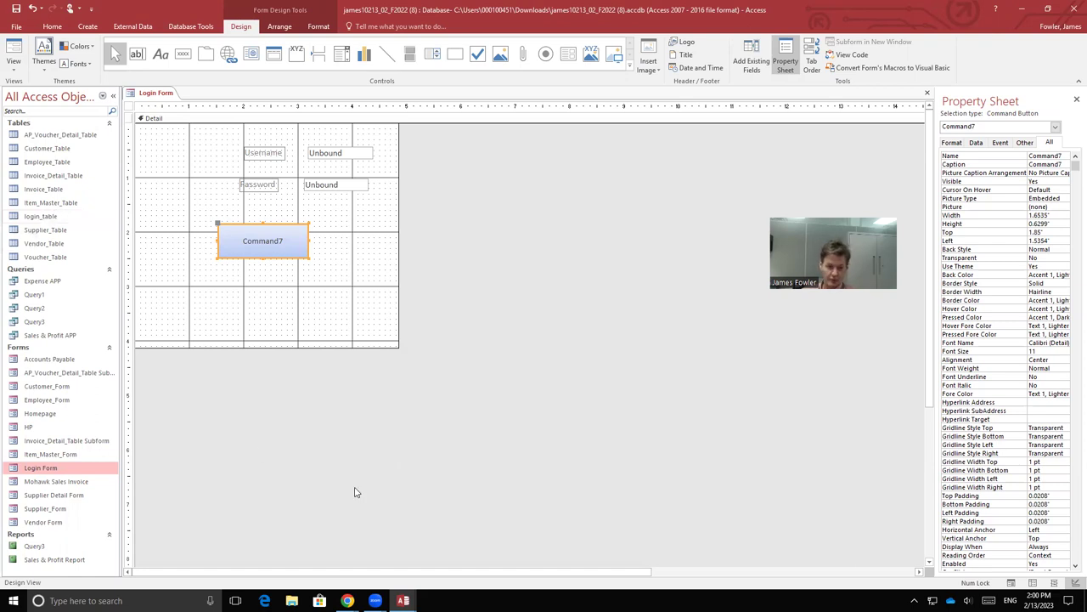
mouse_move(404, 601)
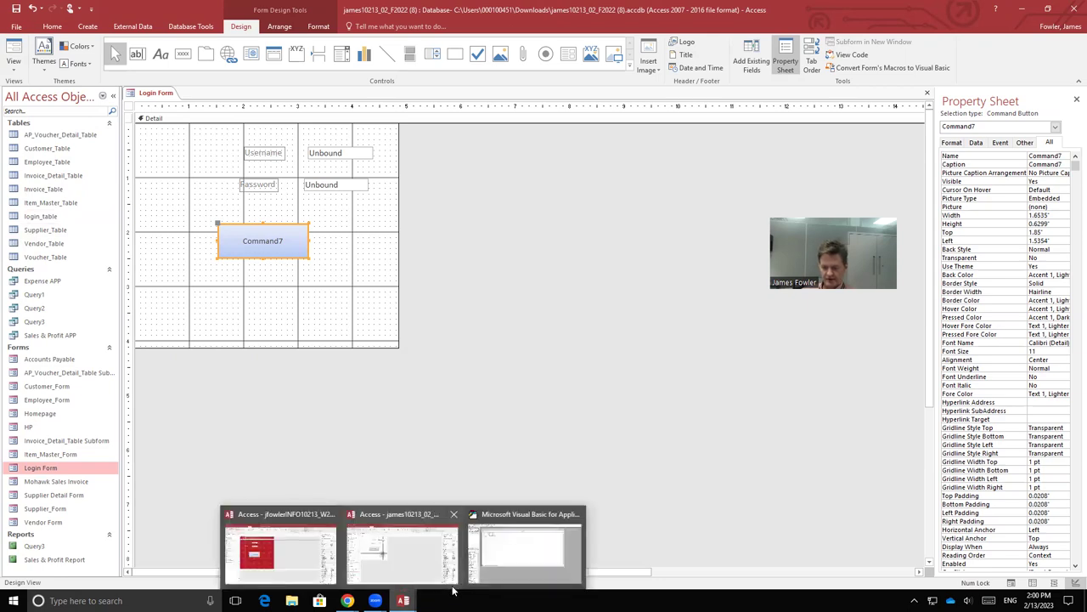
left_click(517, 548)
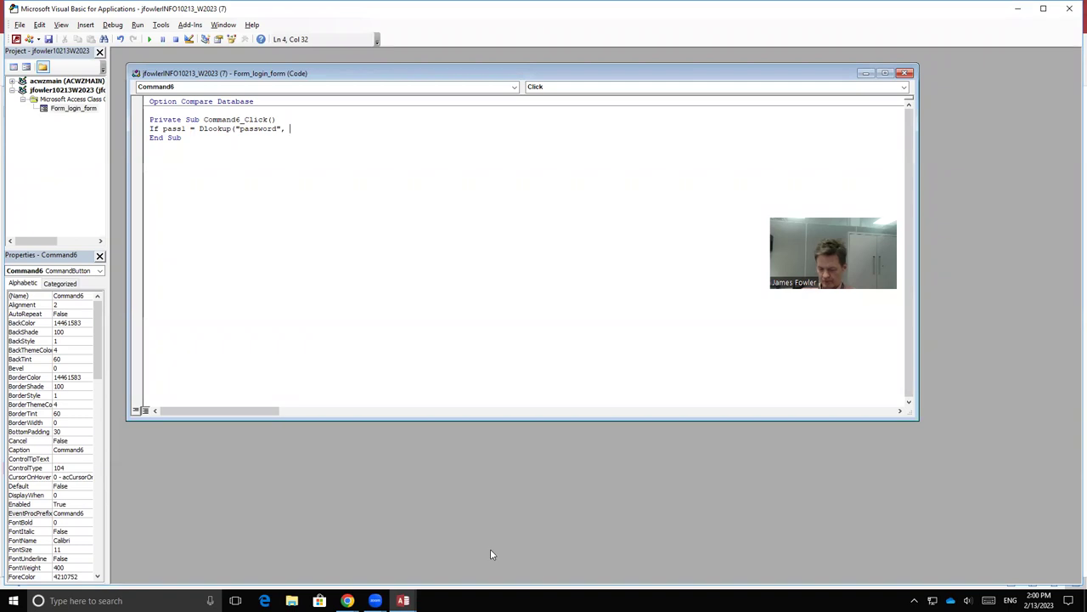
Step: Add the DLookup arguments "login_table" and the criteria "username='" & [user1] & "'"
type("\"login")
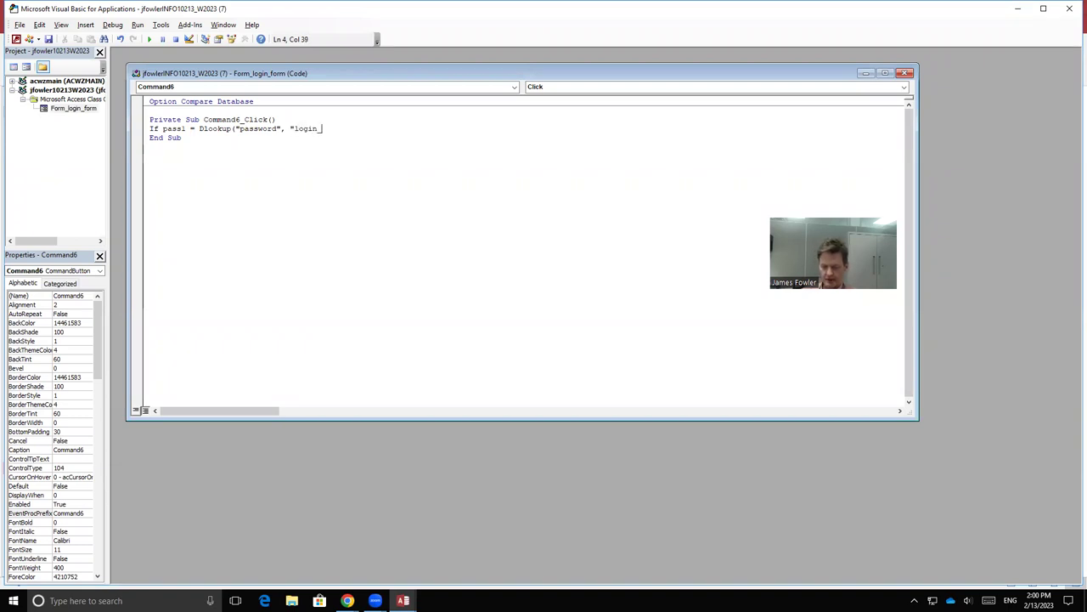
type("_table")
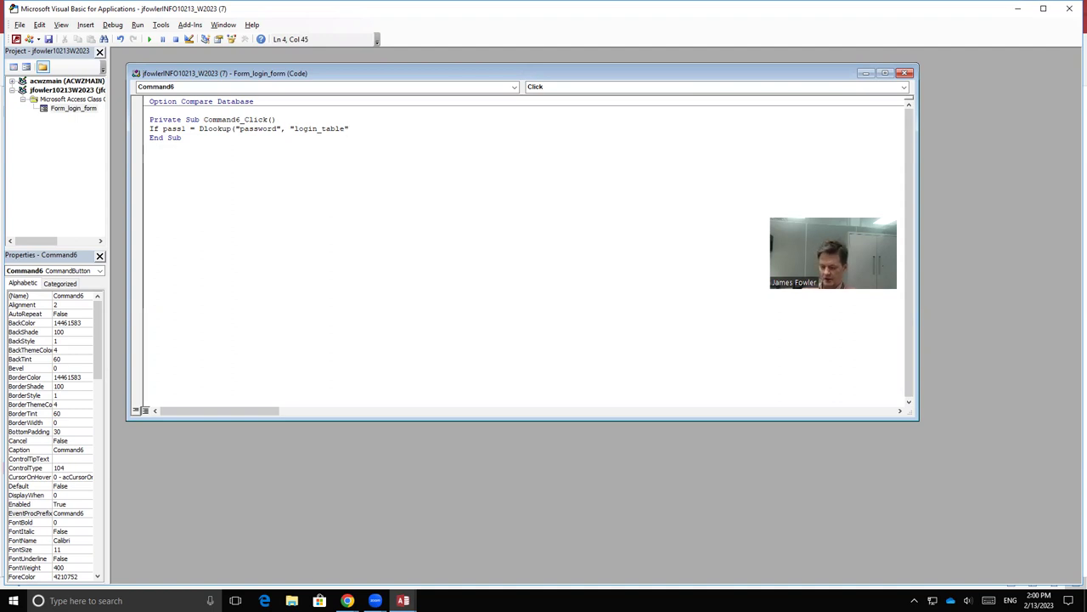
type("\",")
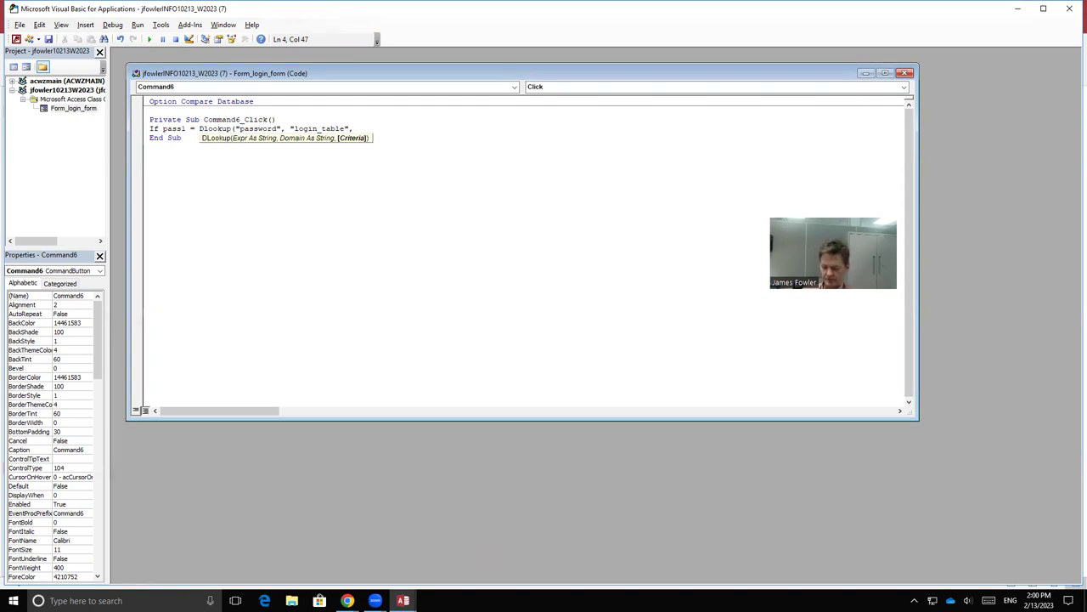
type(" \"")
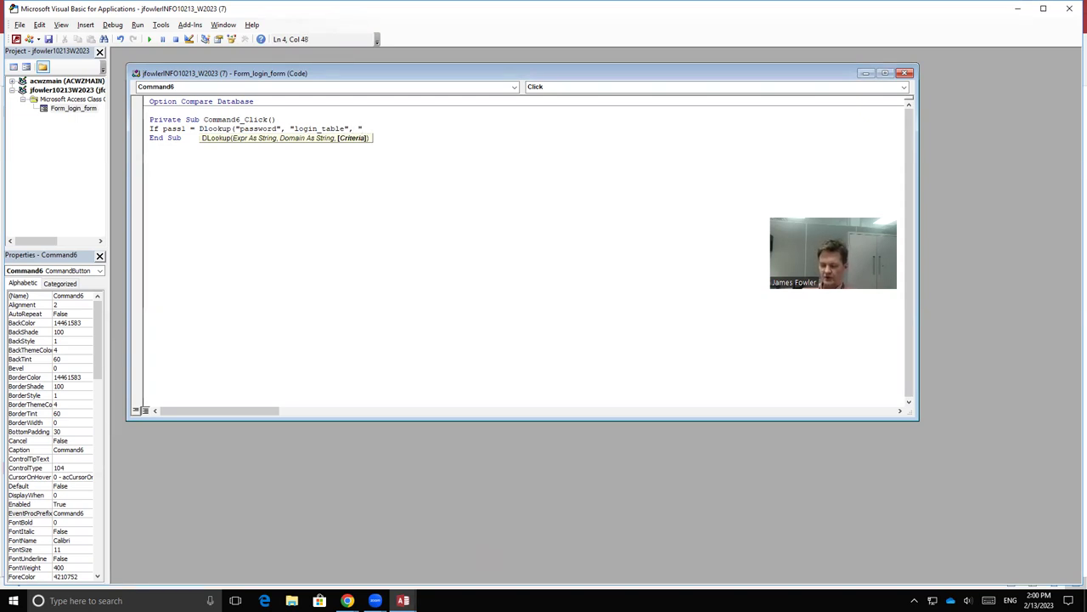
type("usern")
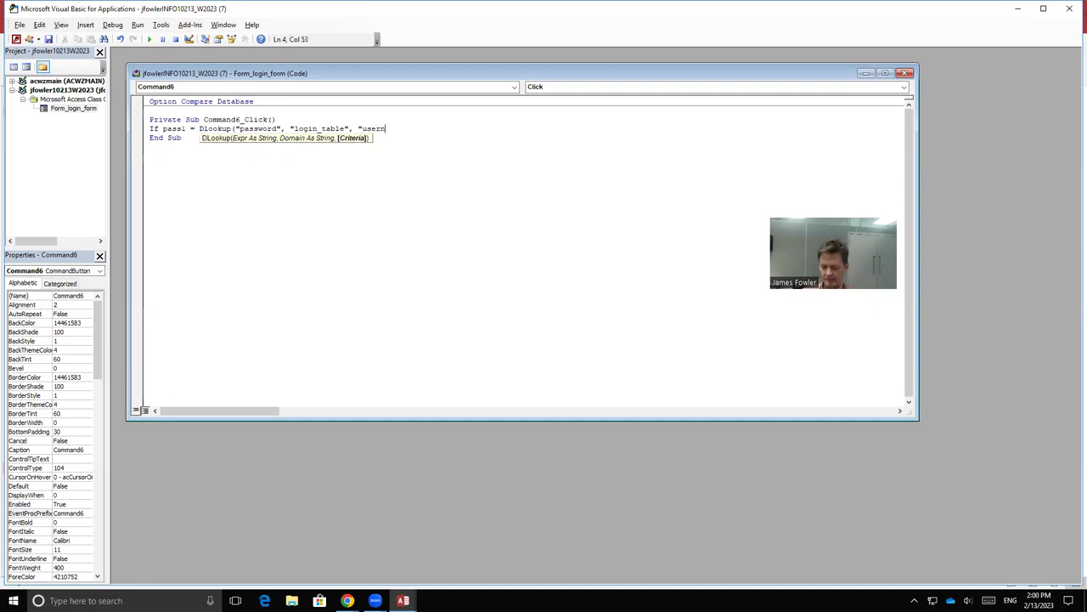
type("ame")
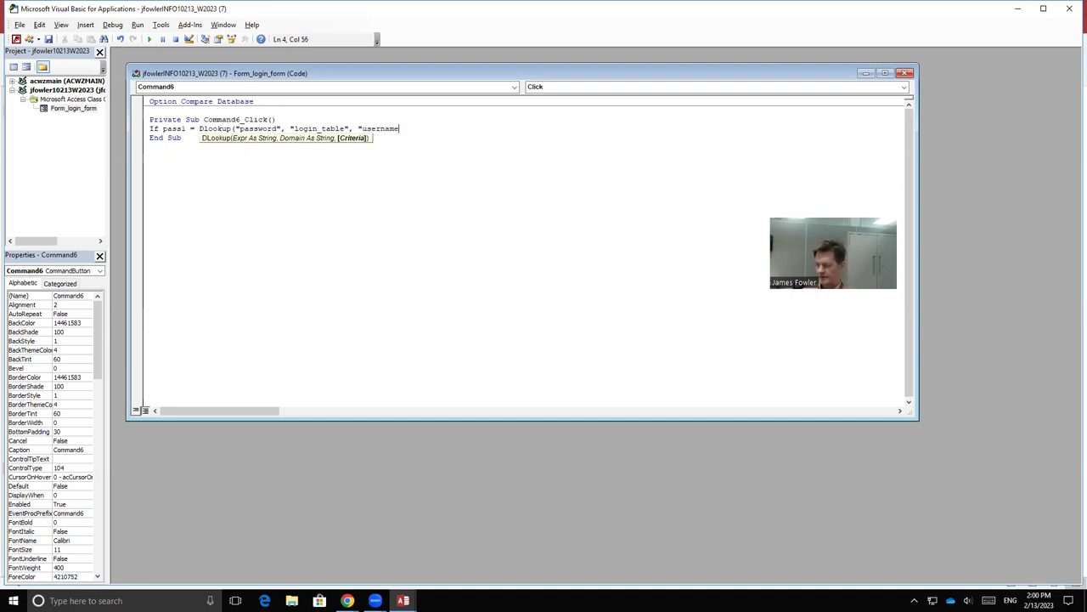
type("=")
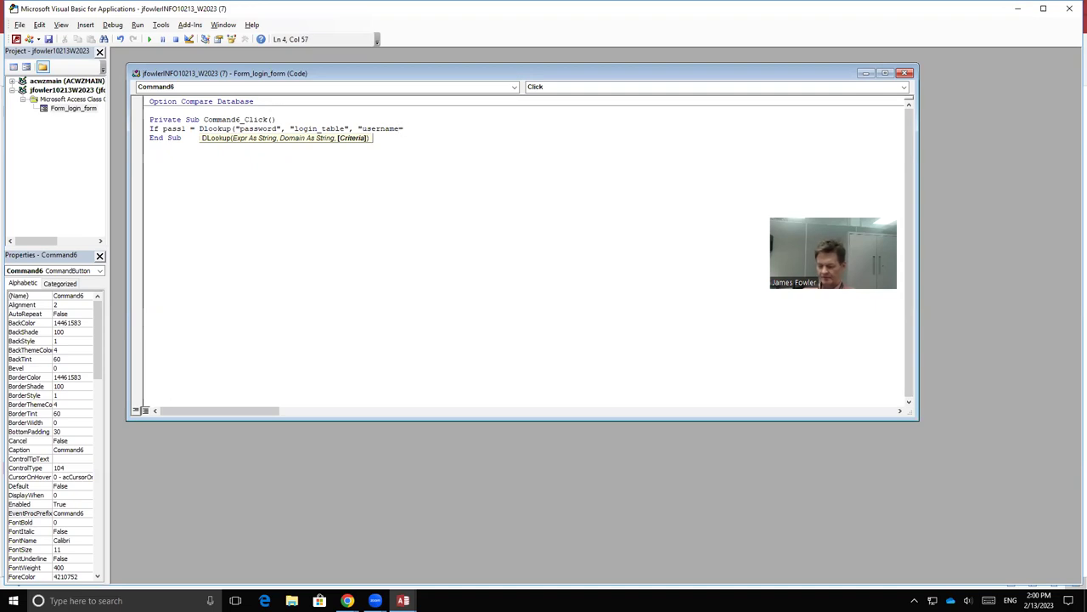
type("'")
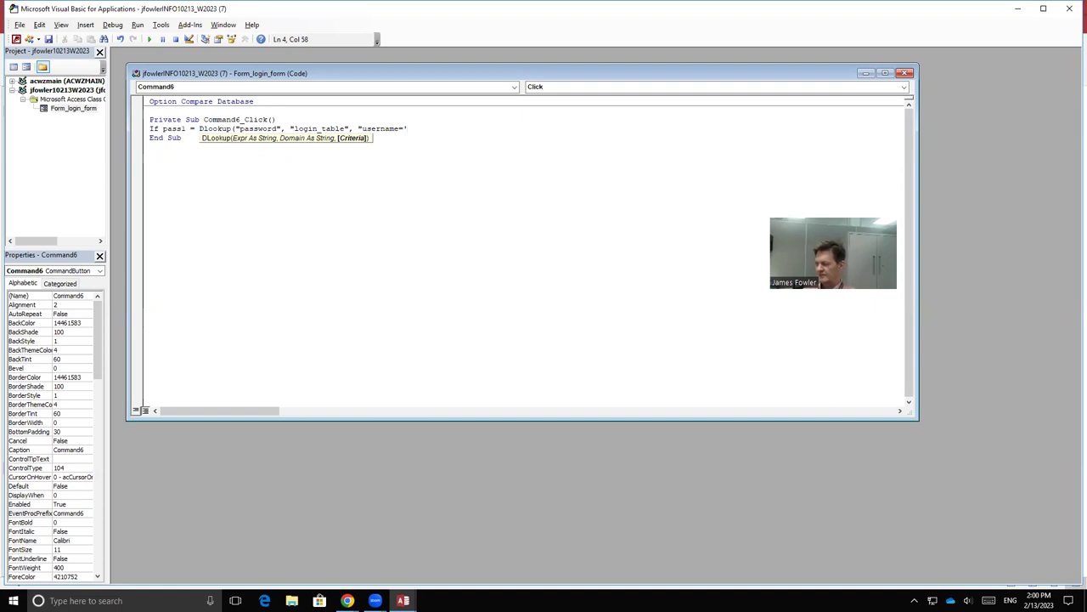
type("\"")
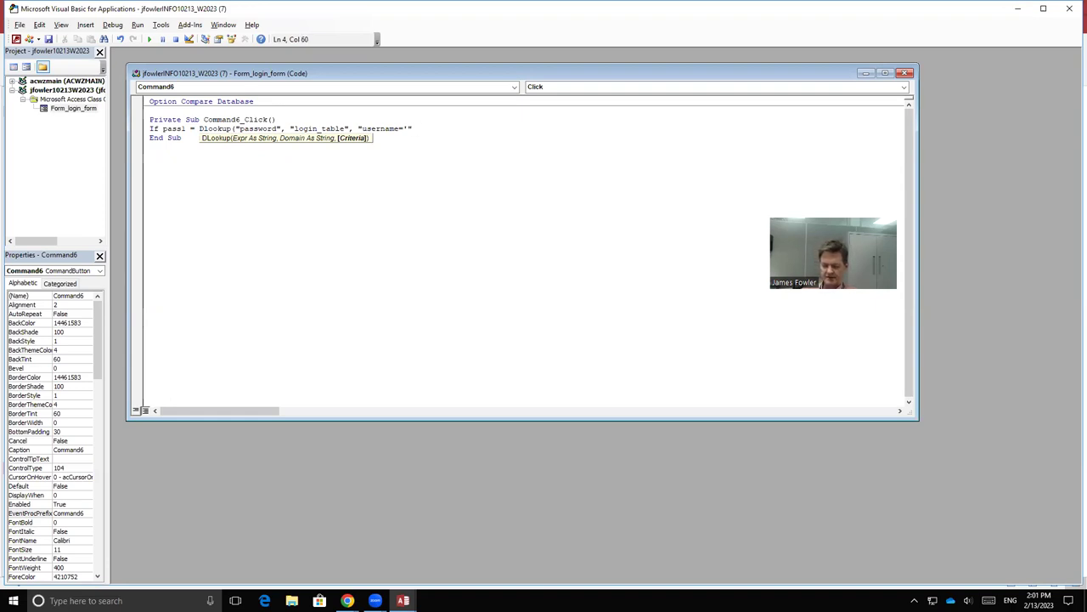
type("& ")
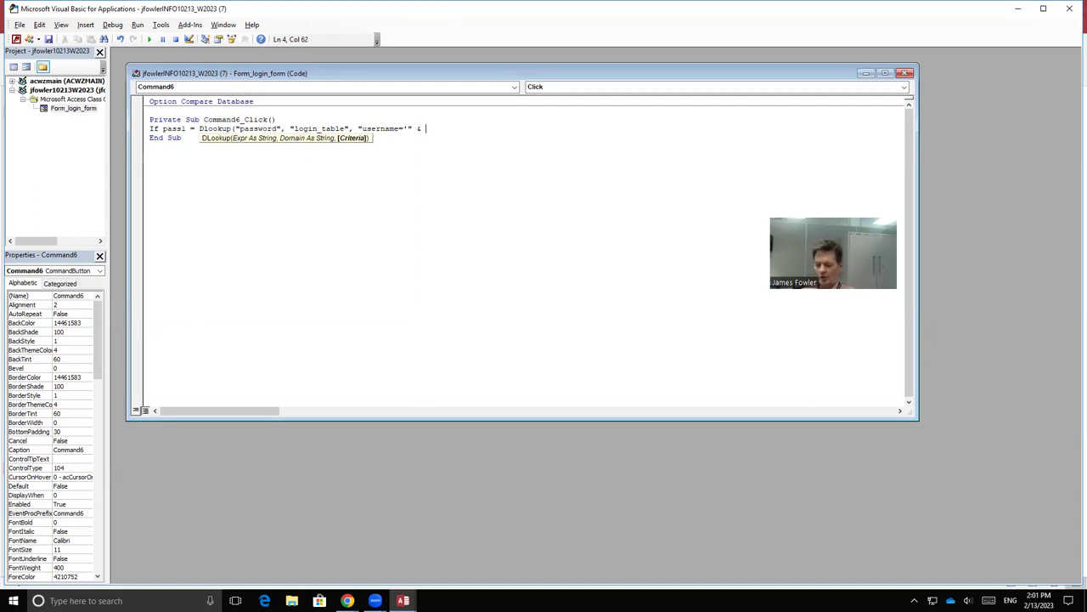
type("[")
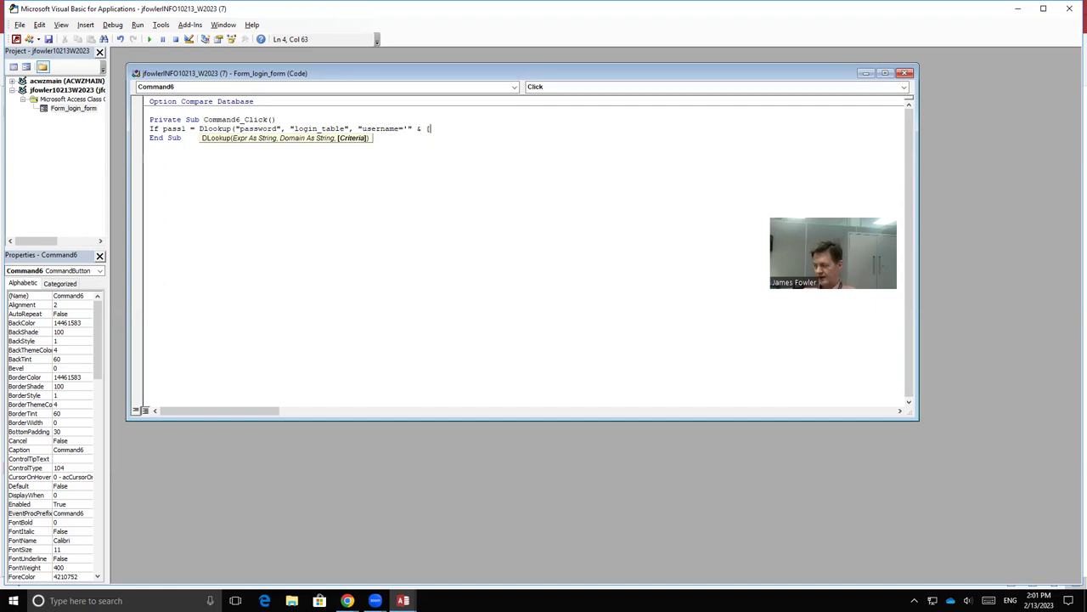
type("user1")
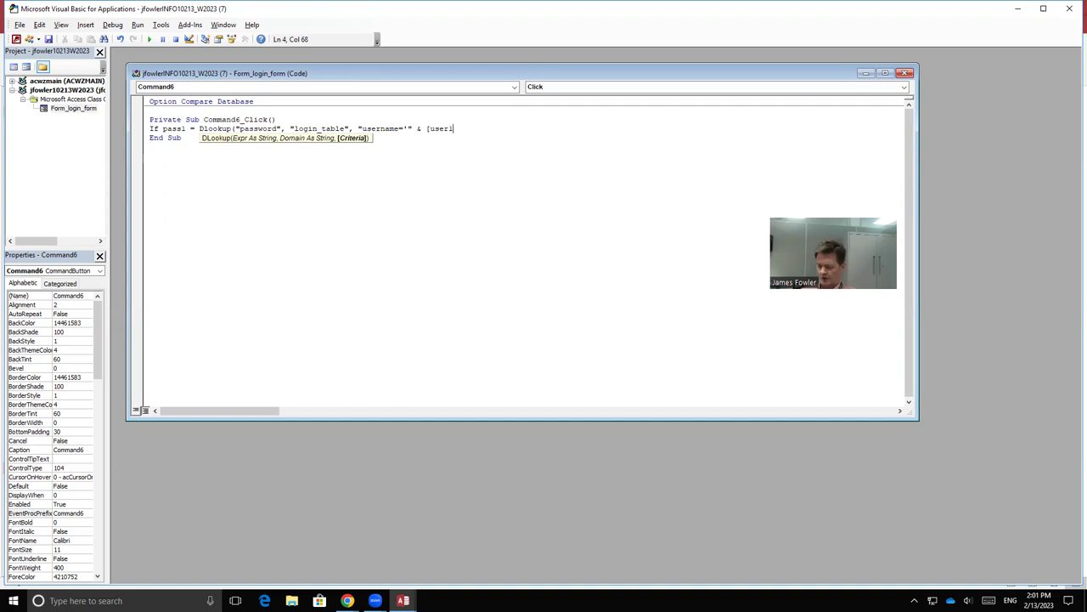
type("]")
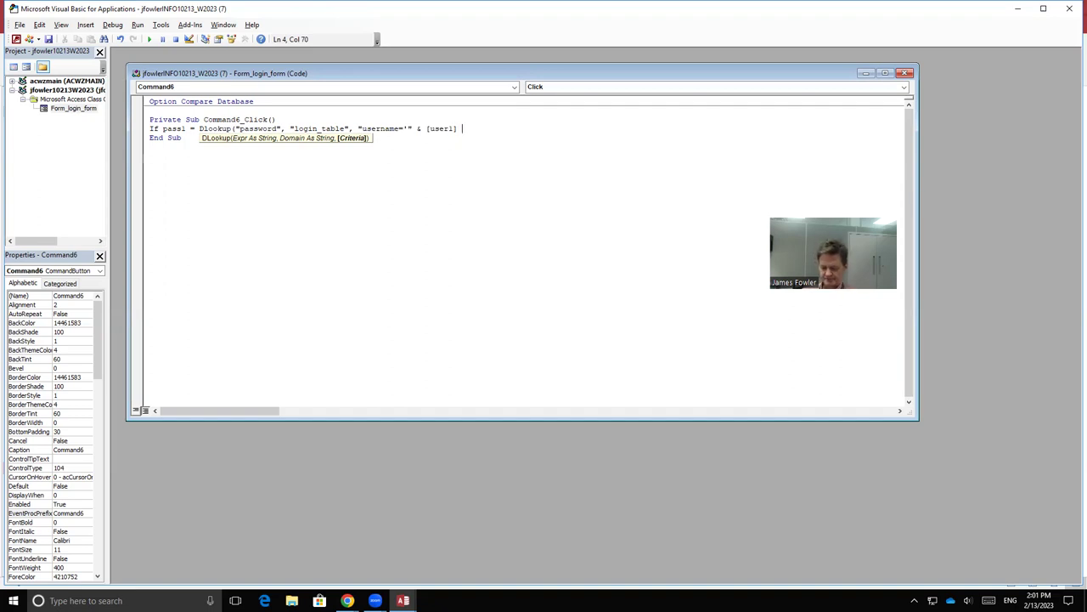
type(" &")
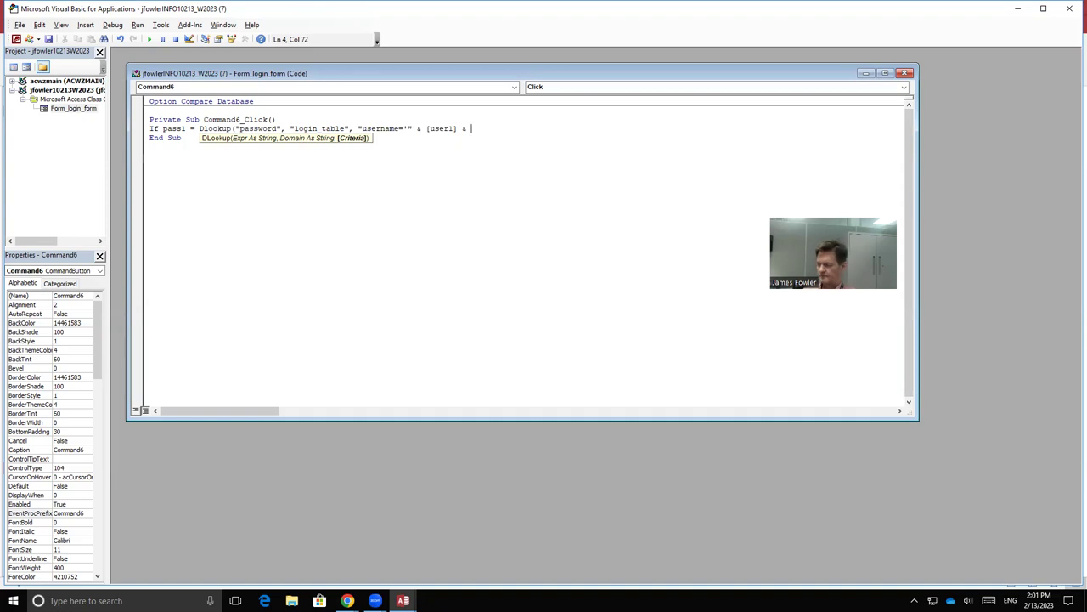
type(" \"")
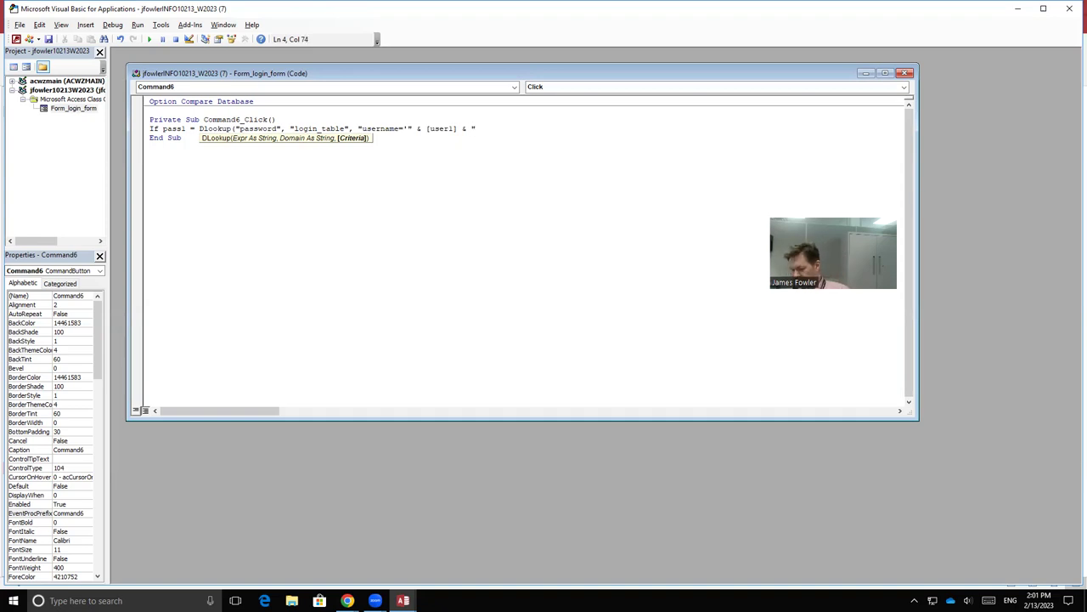
type(" '")
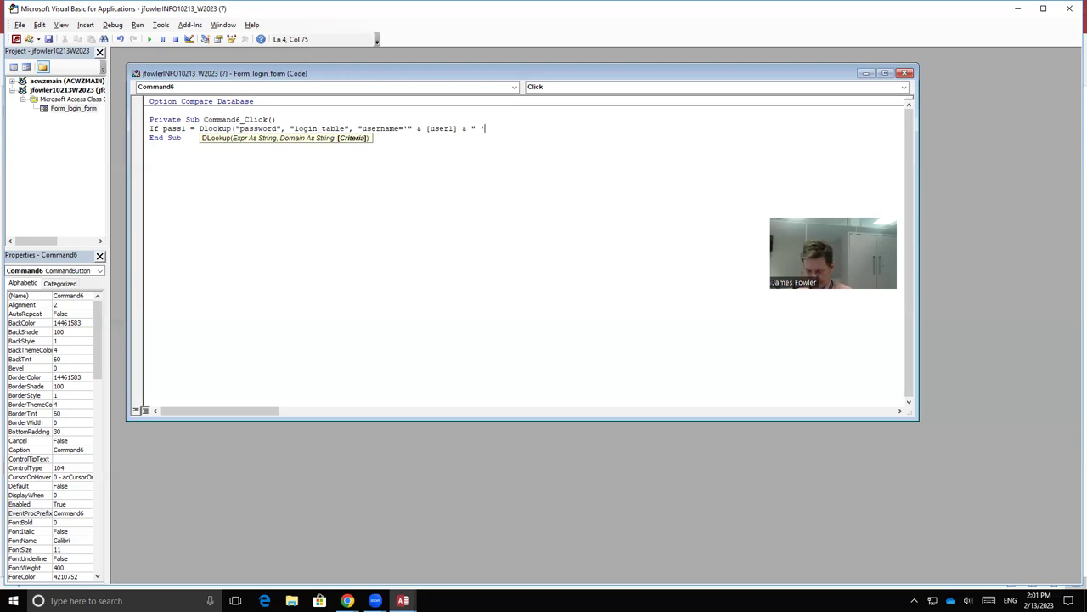
type("\"")
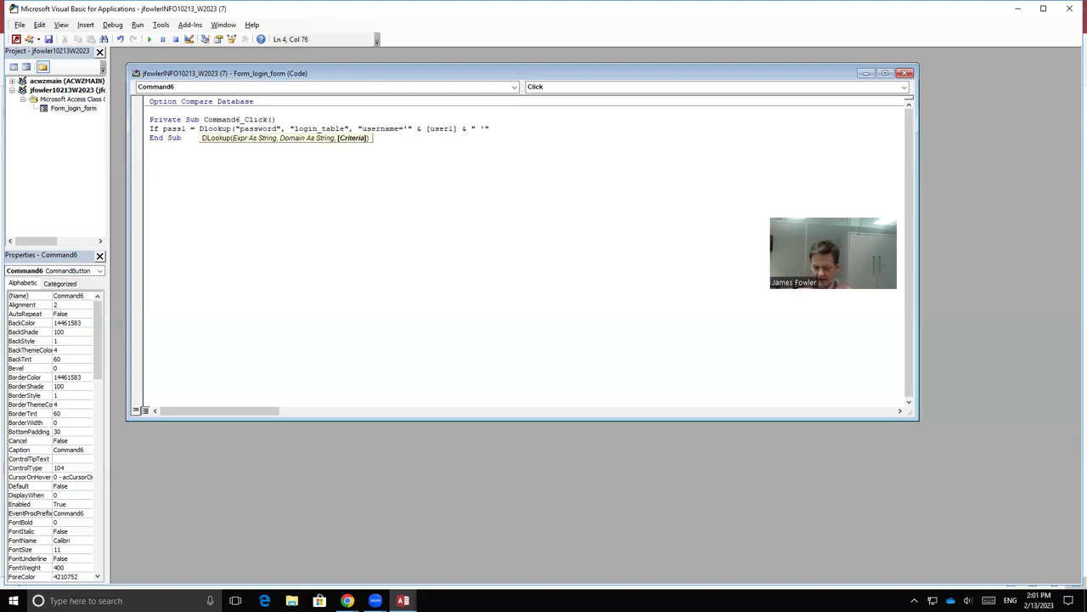
type(")")
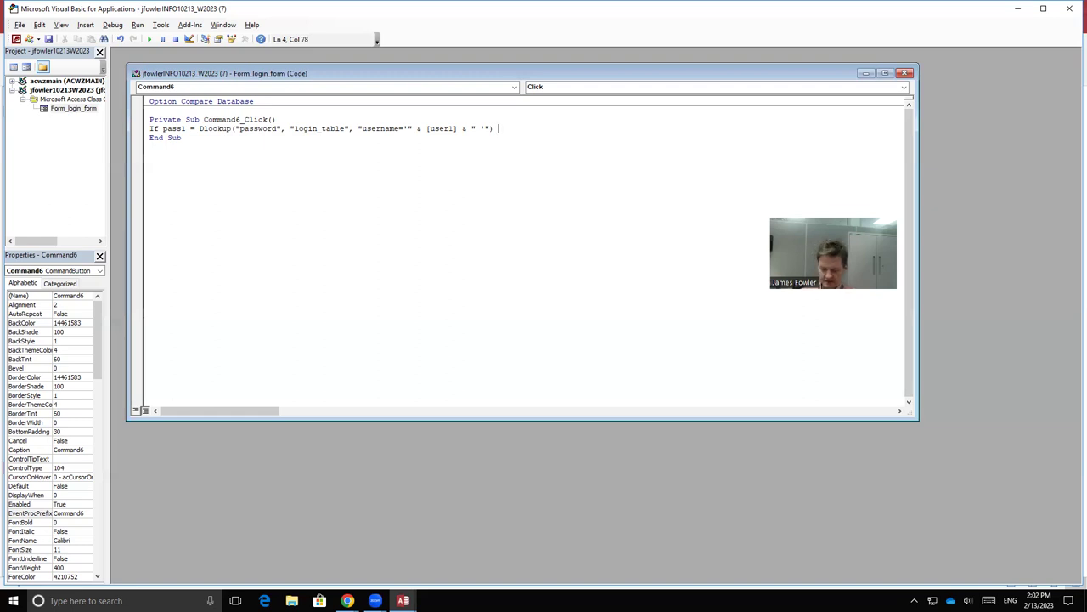
Step: End the If line with Then and add DoCmd.OpenForm "homepage" on the next line
type("Then")
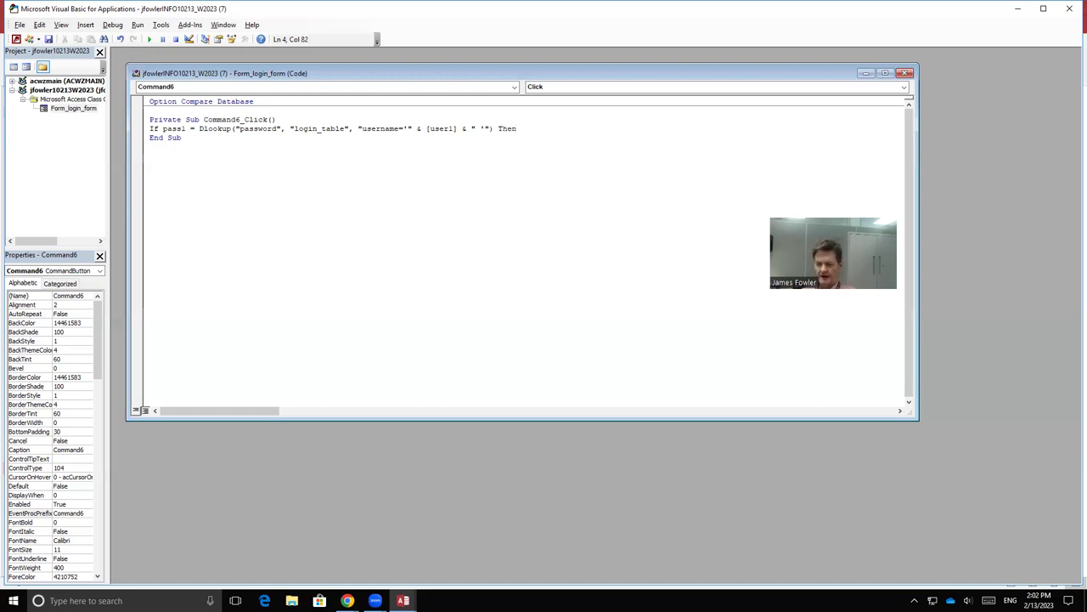
key("Return")
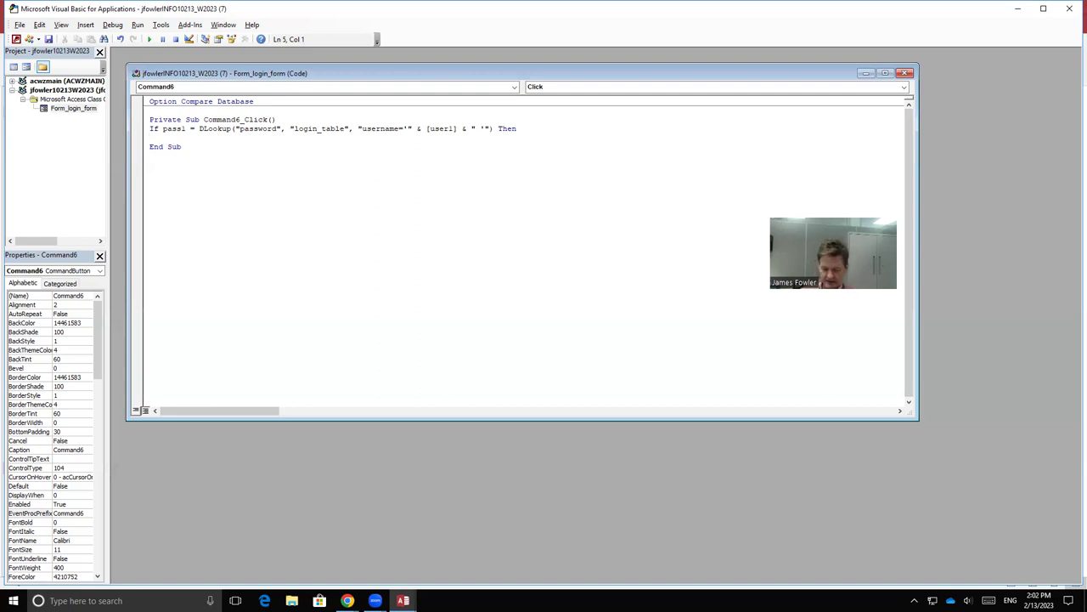
type("DoCmd")
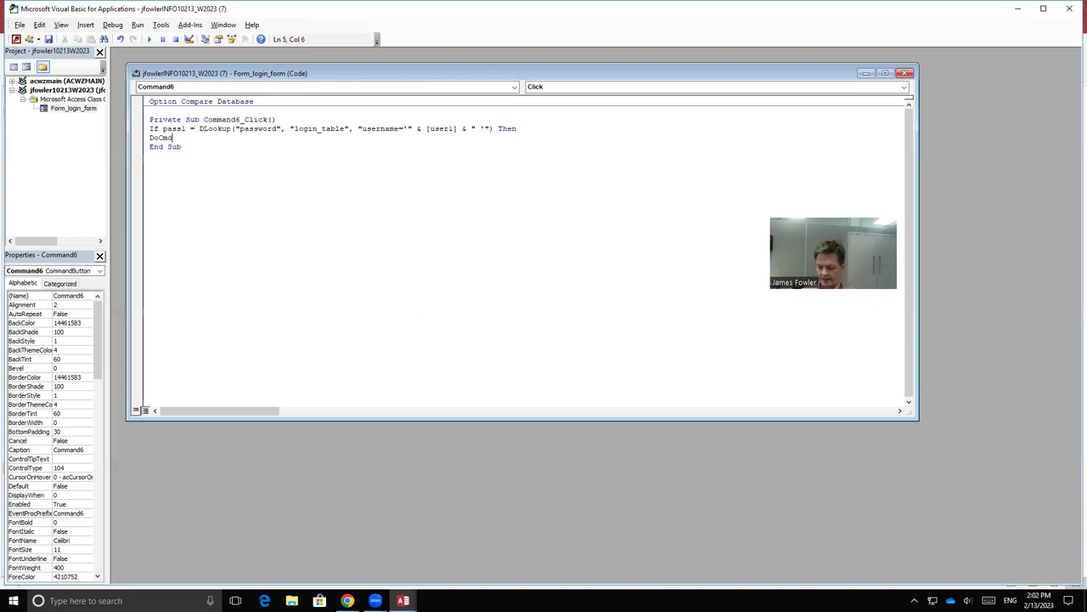
type(".")
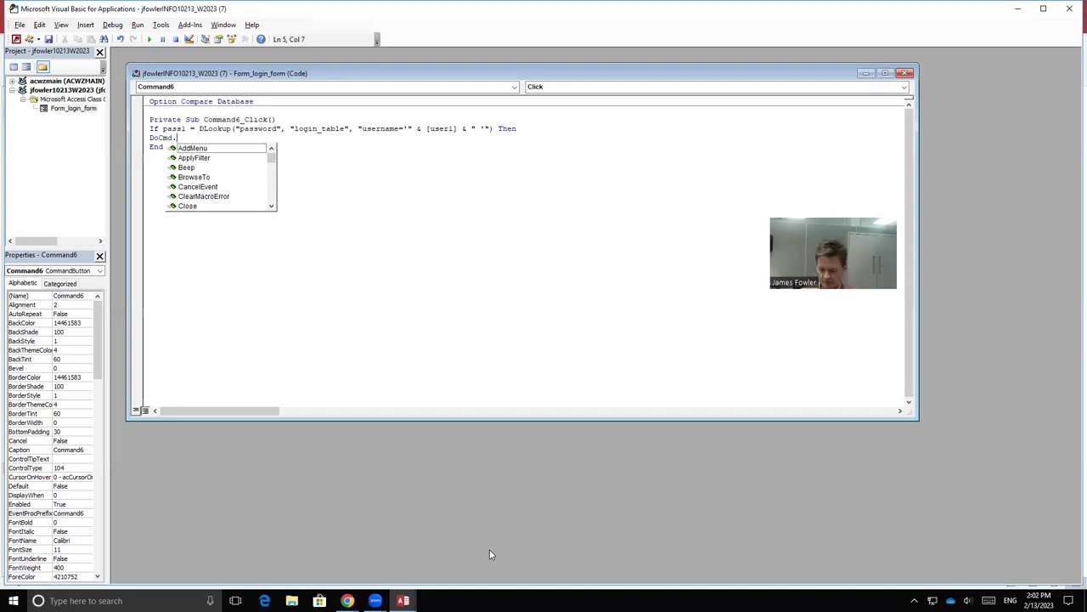
type("Open")
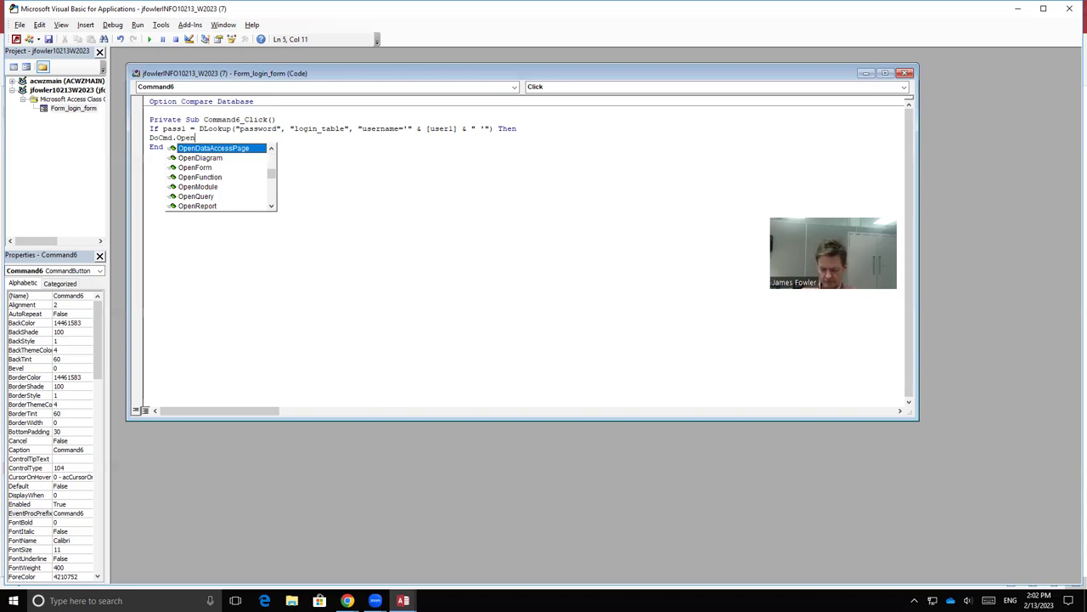
type("F")
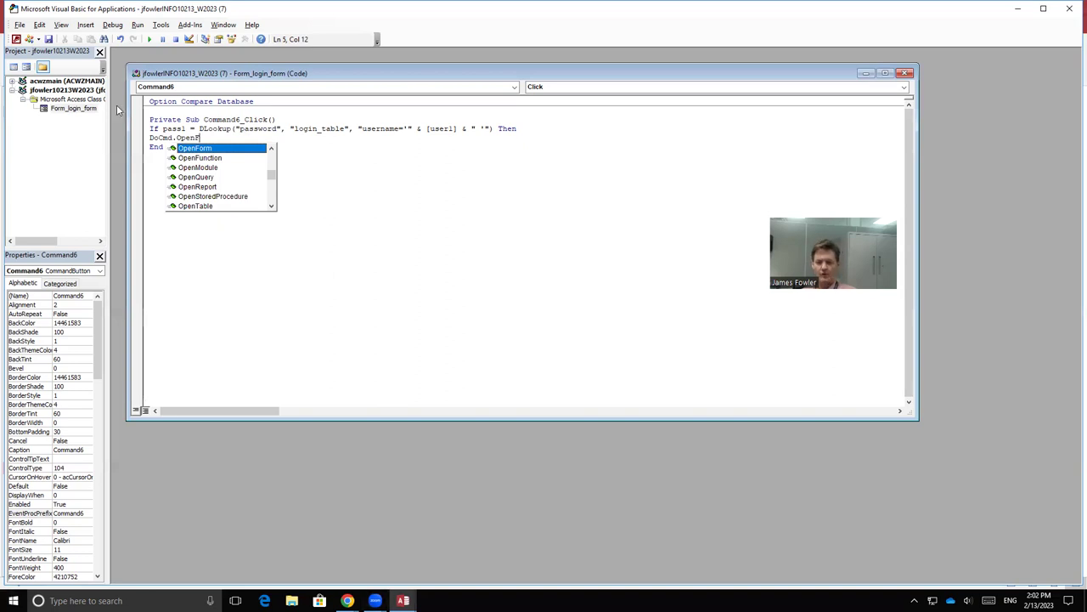
double_click(225, 149)
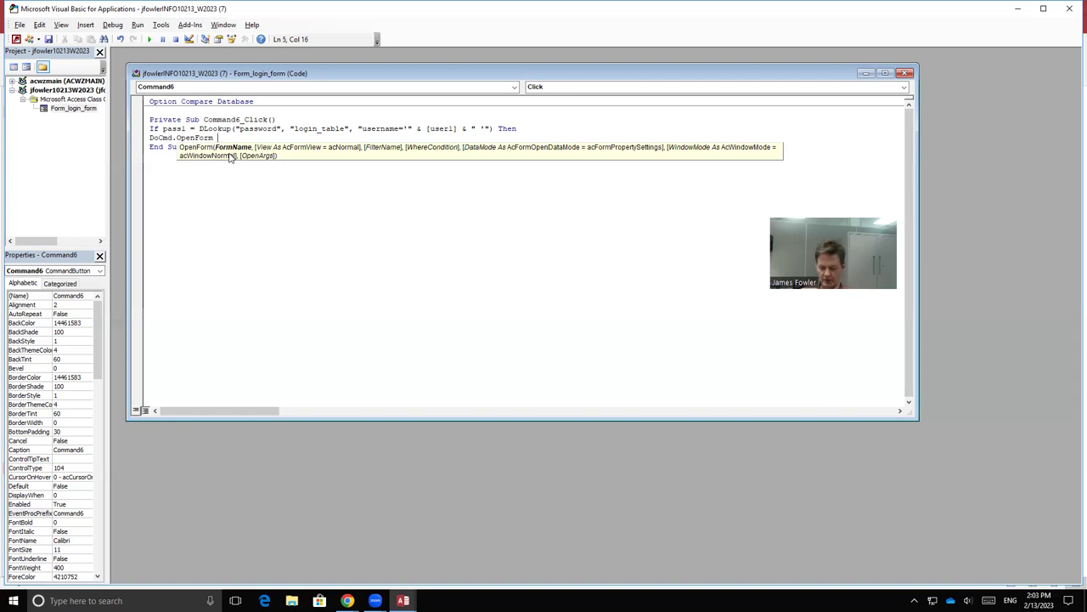
type("\"")
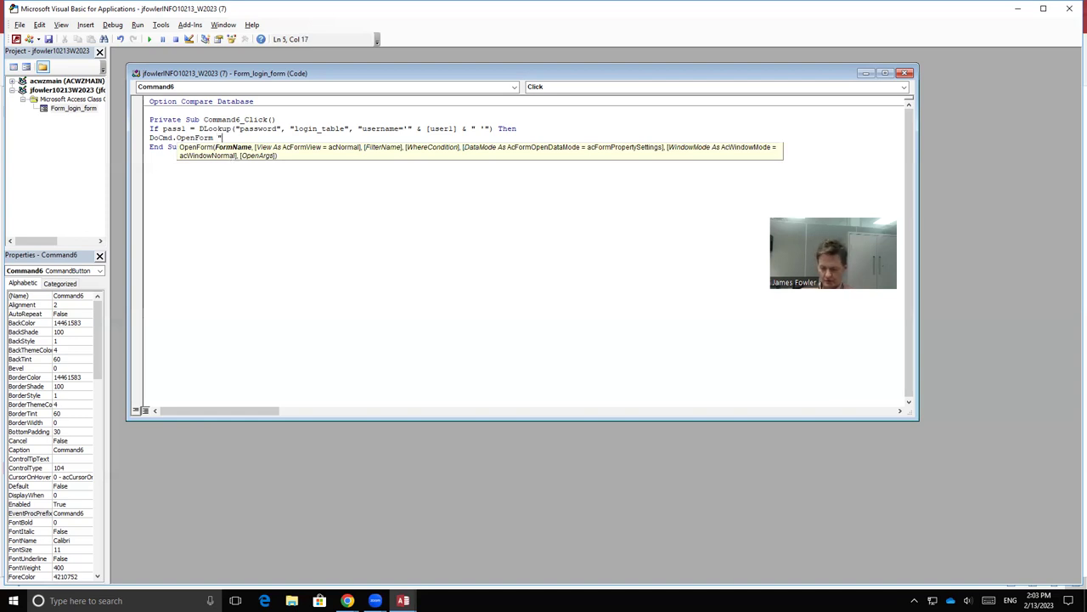
type("homepage\"")
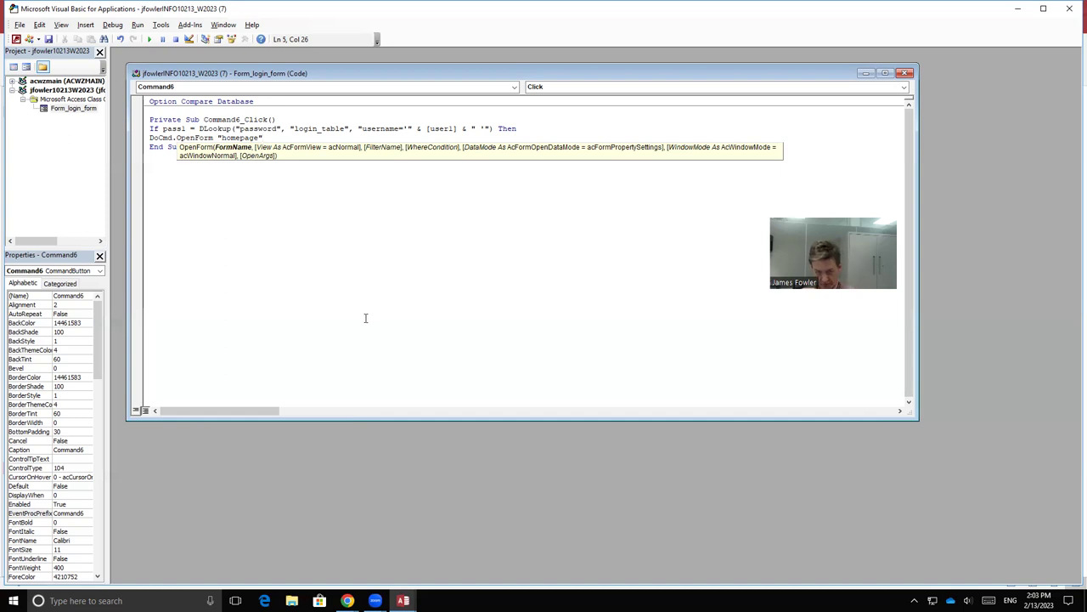
mouse_move(405, 599)
left_click(409, 571)
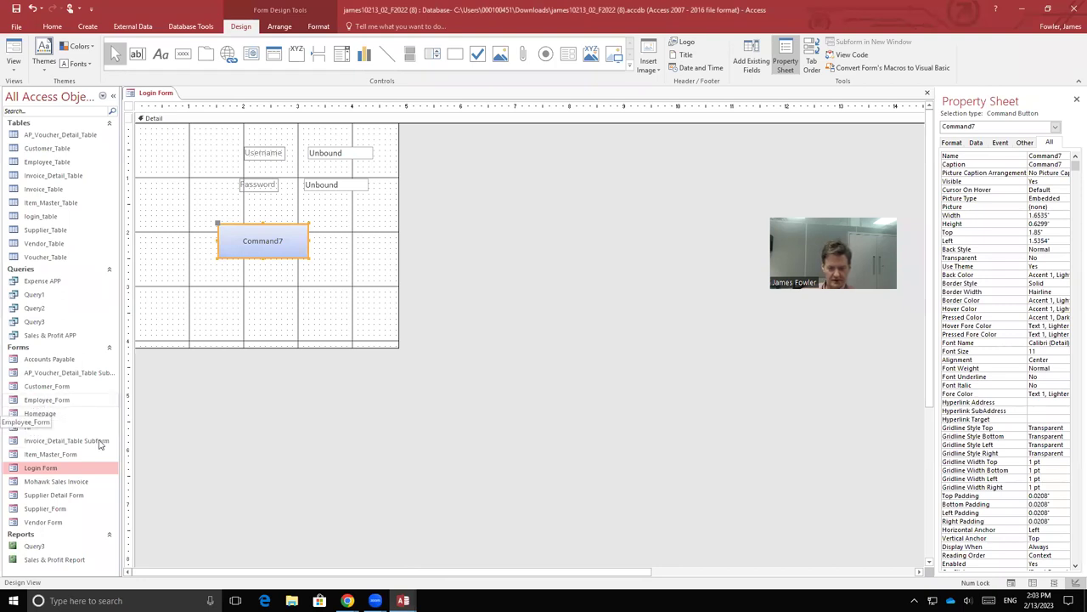
mouse_move(402, 599)
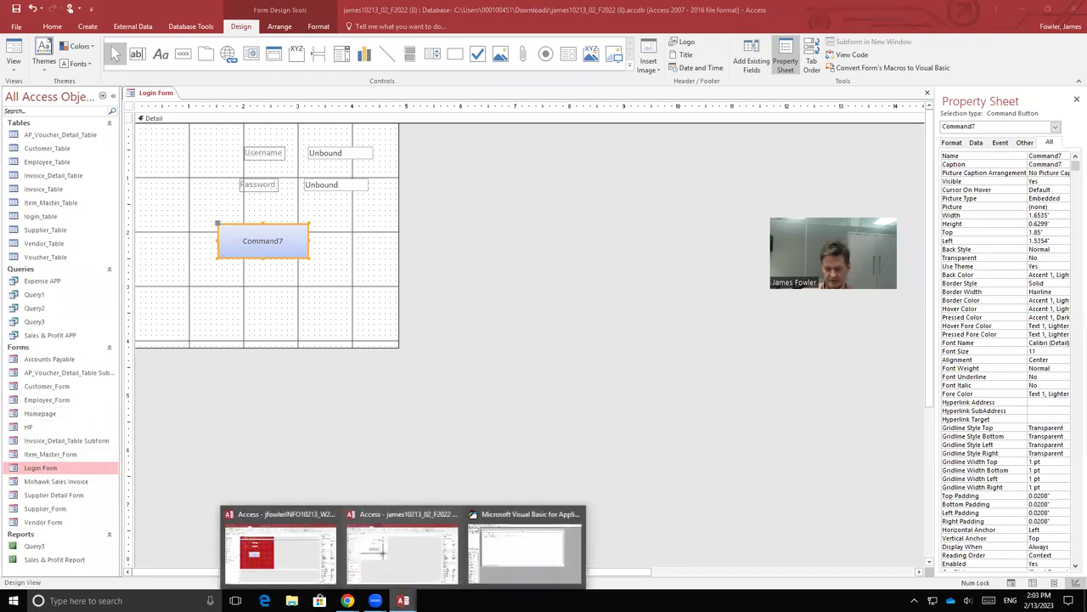
left_click(280, 572)
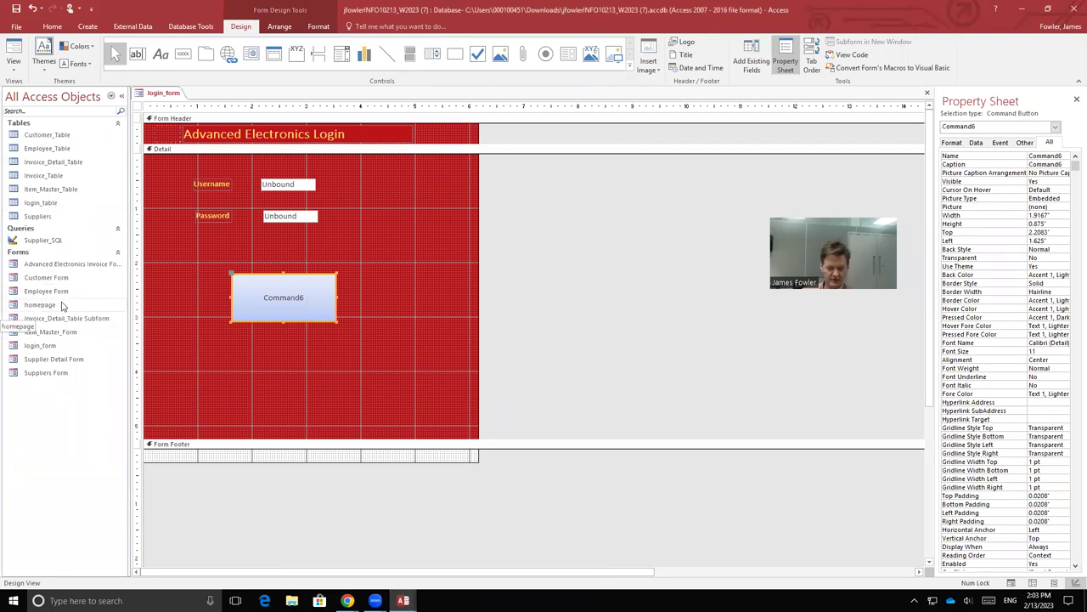
mouse_move(402, 600)
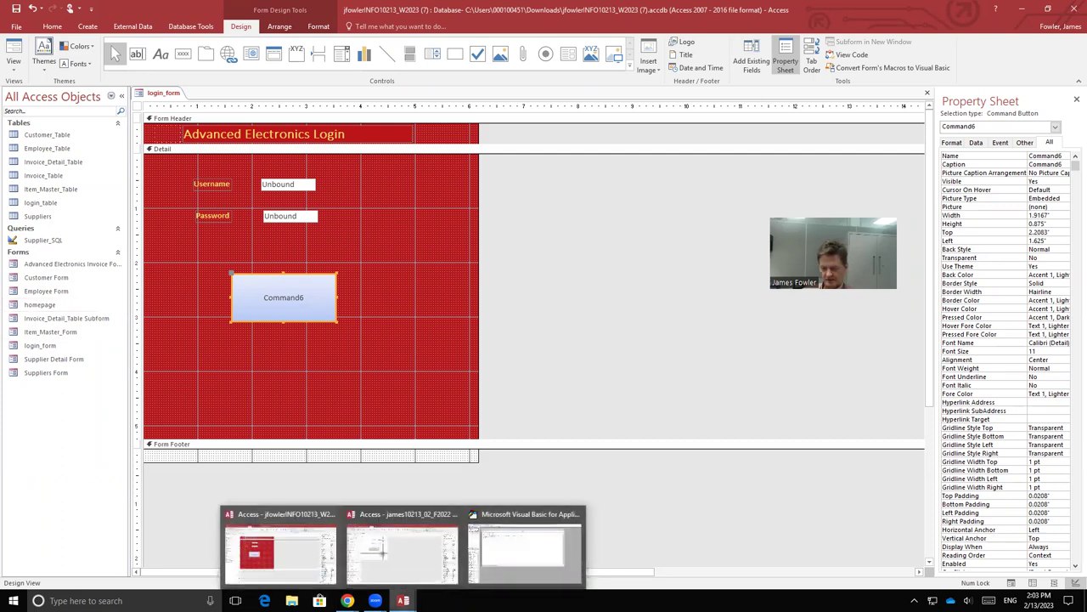
left_click(509, 546)
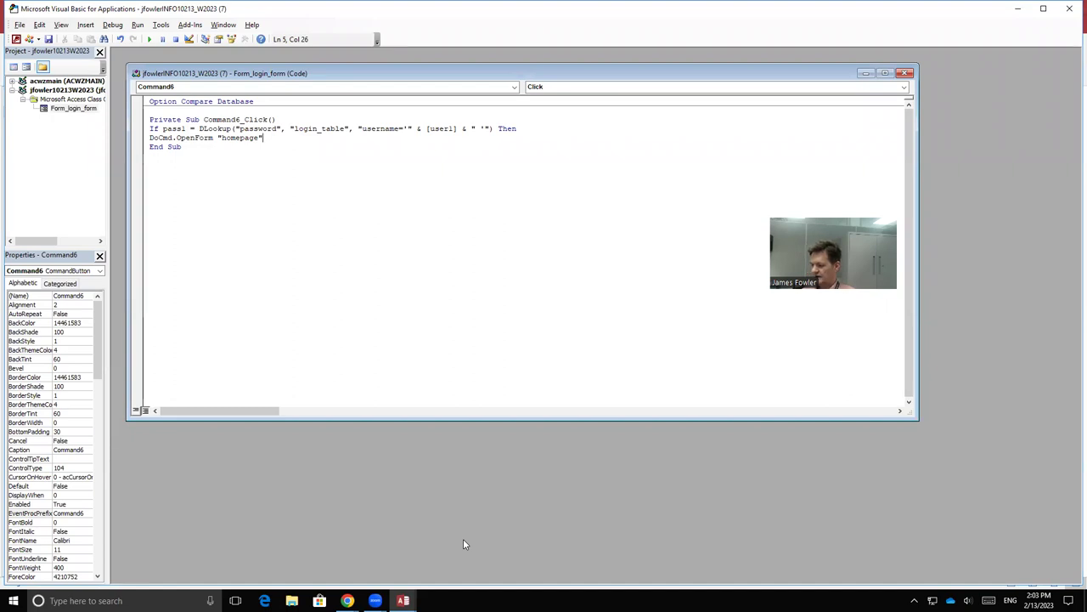
Step: Add an Else branch with MsgBox " Error username or password", then close with End If
key("Return")
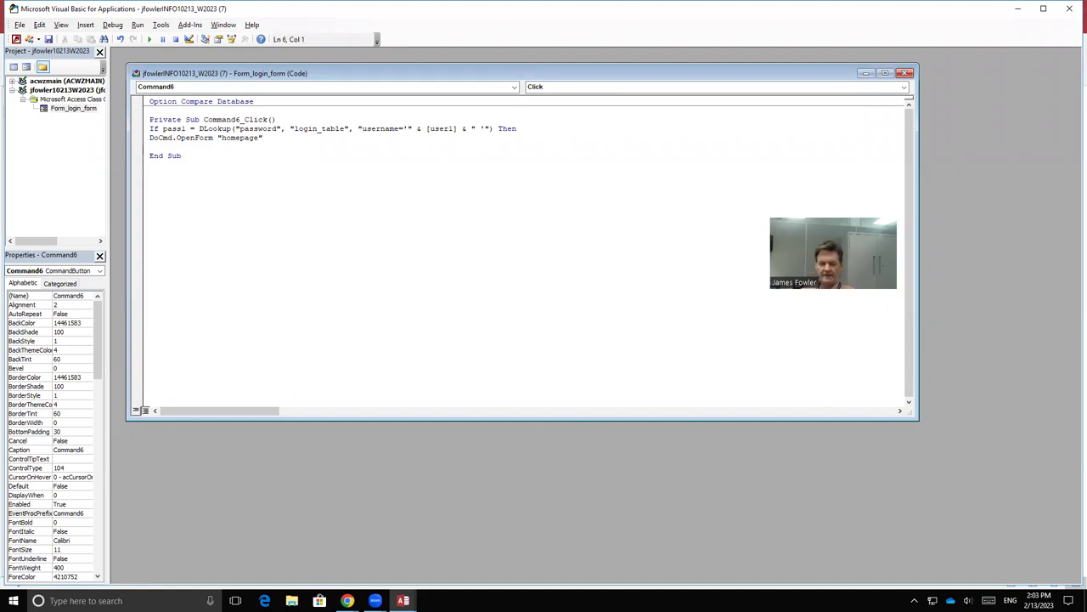
key("Return")
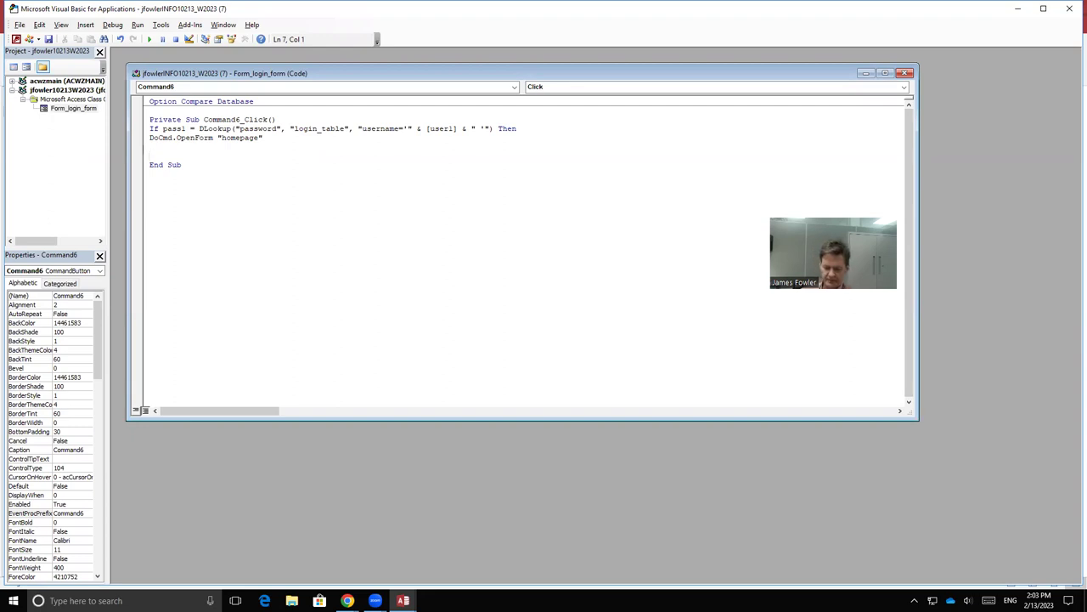
type("Else")
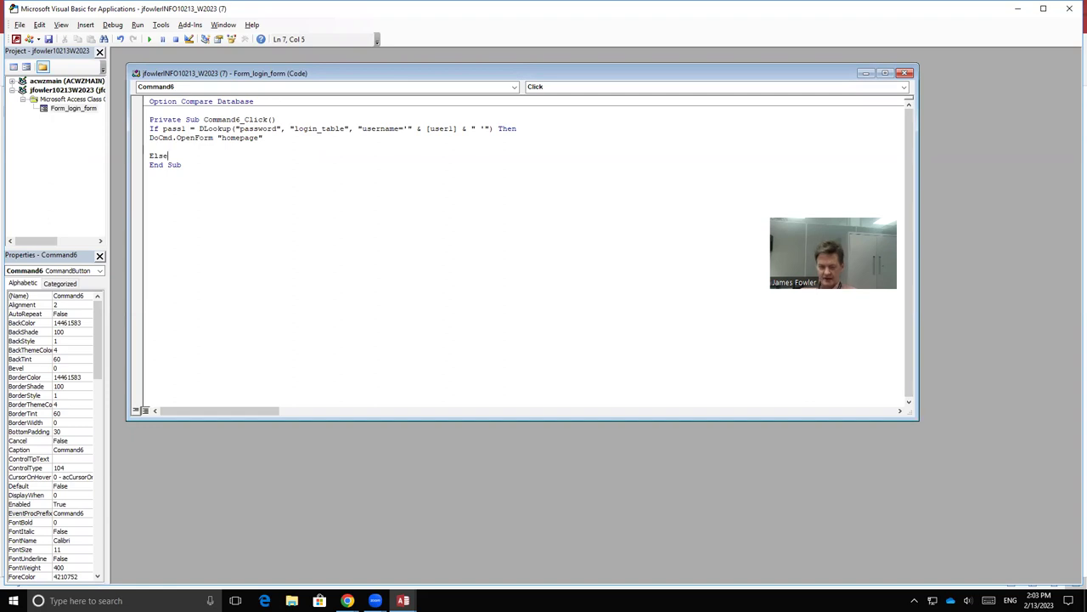
key("Return")
key("Return")
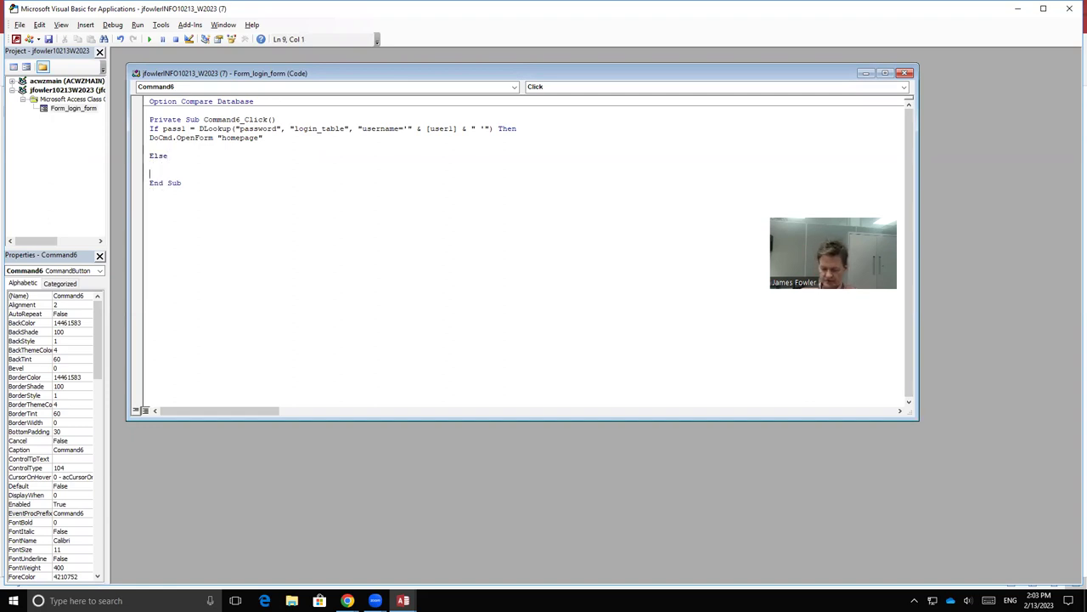
type("Msg")
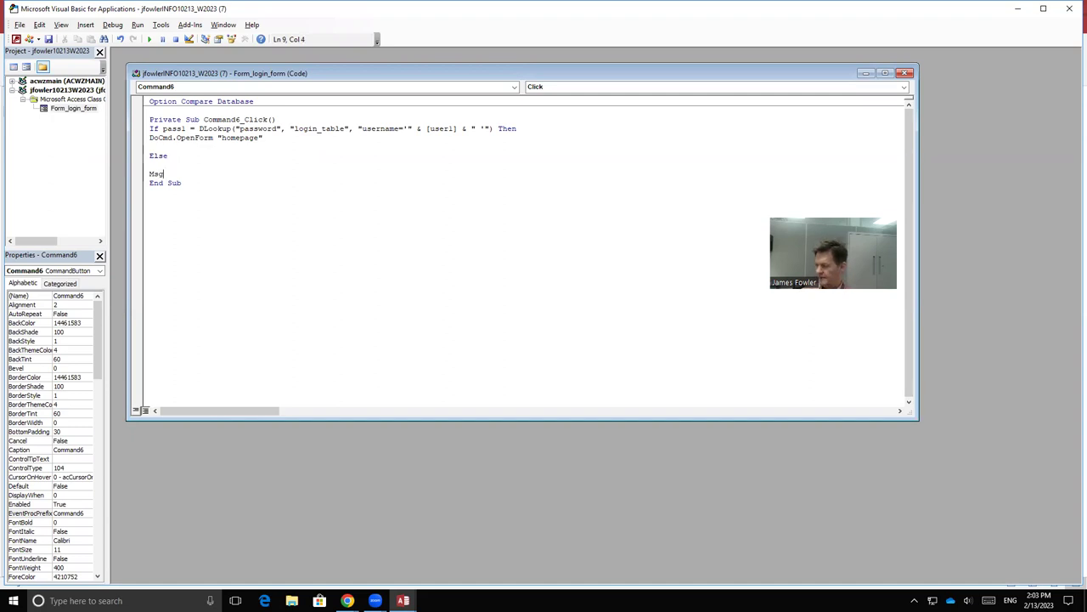
type("bo")
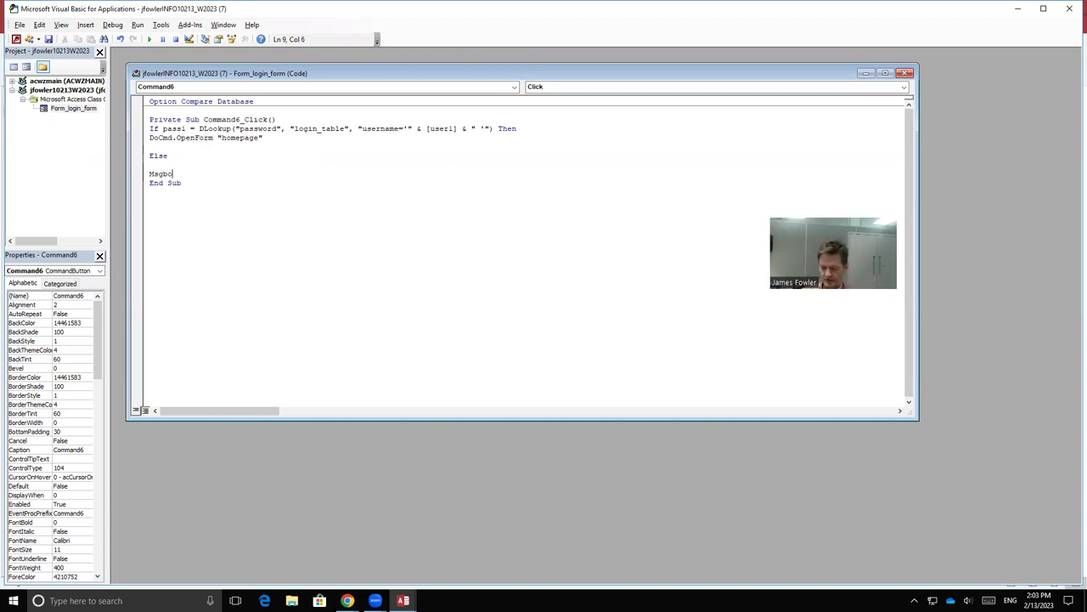
type("x")
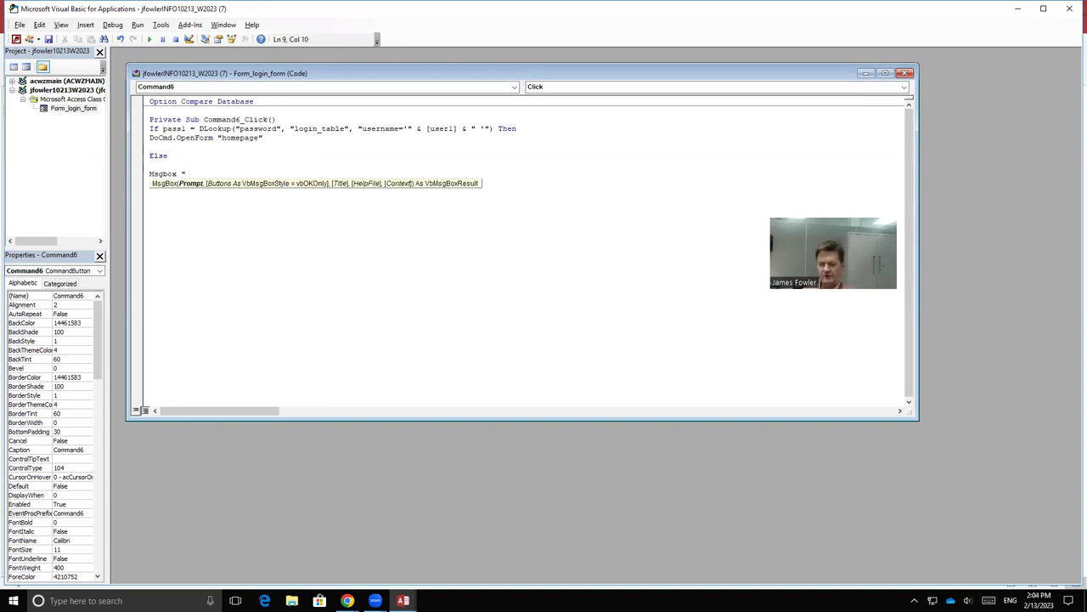
type(" \" Er")
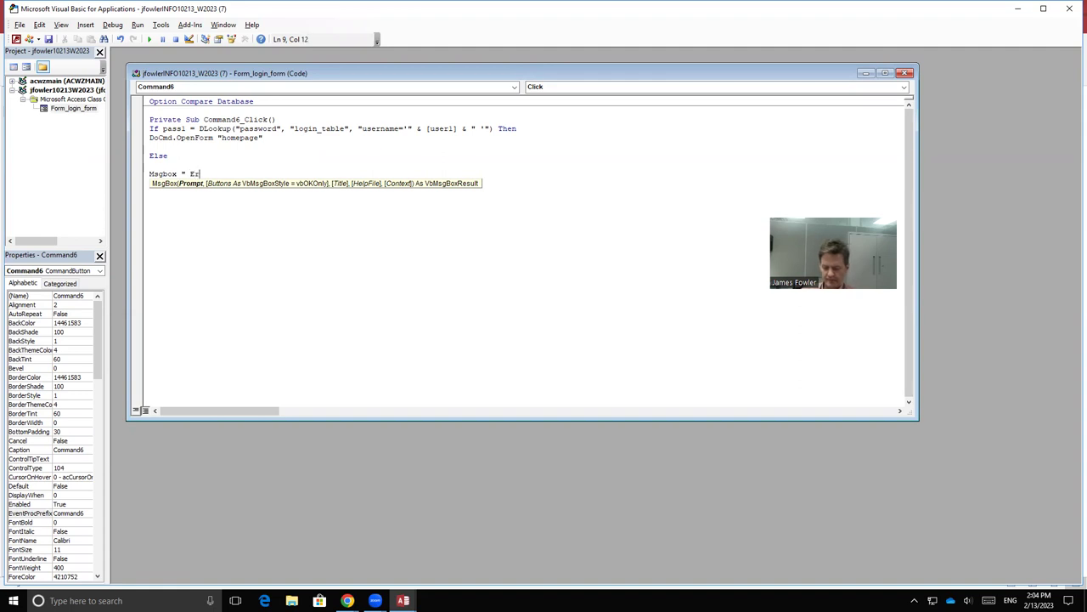
type("r")
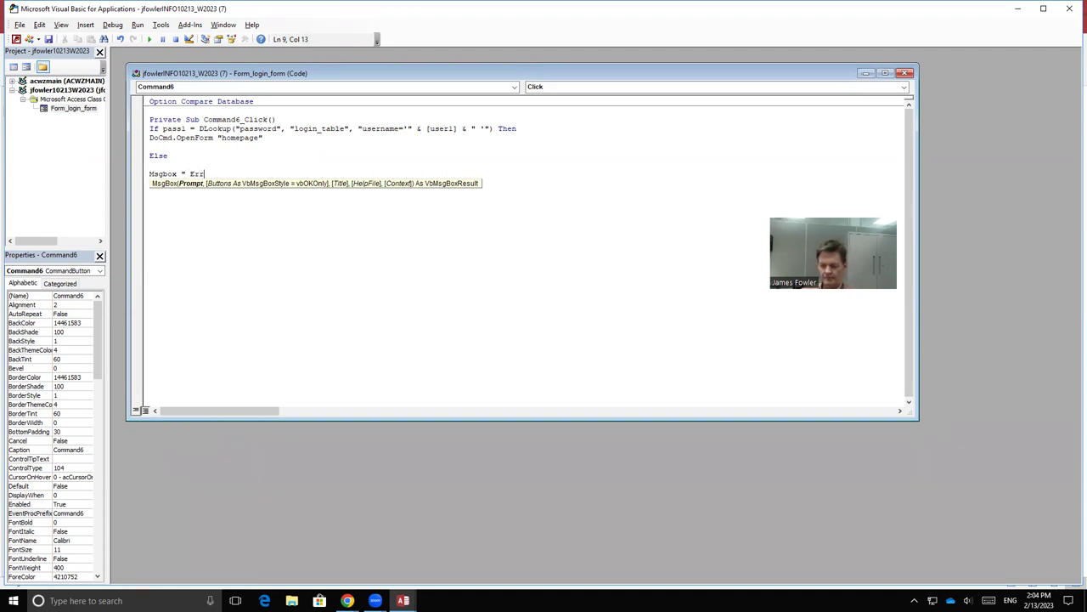
type("por")
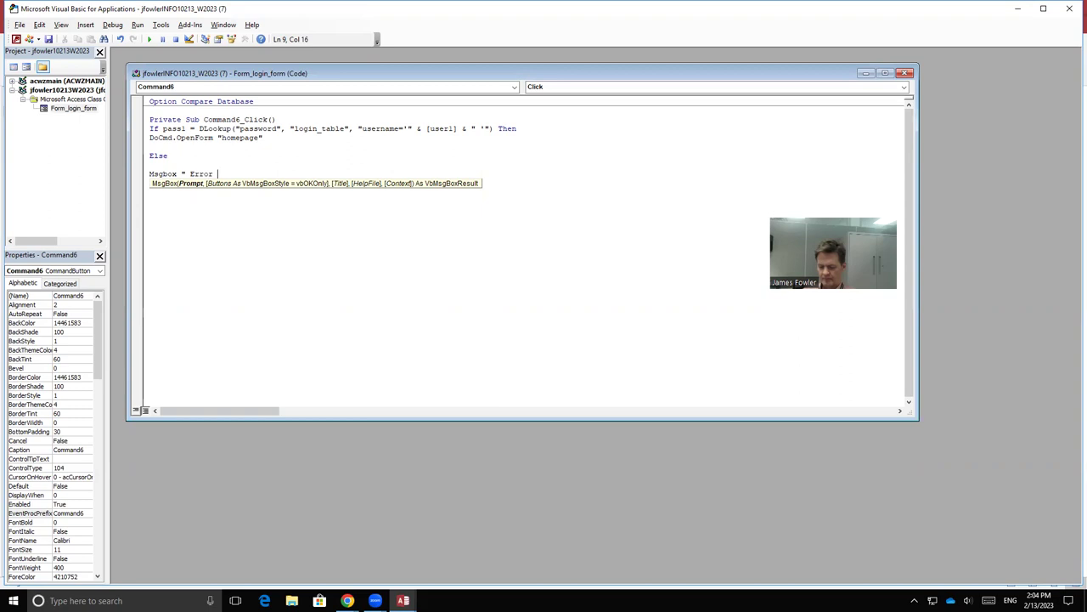
type(" username")
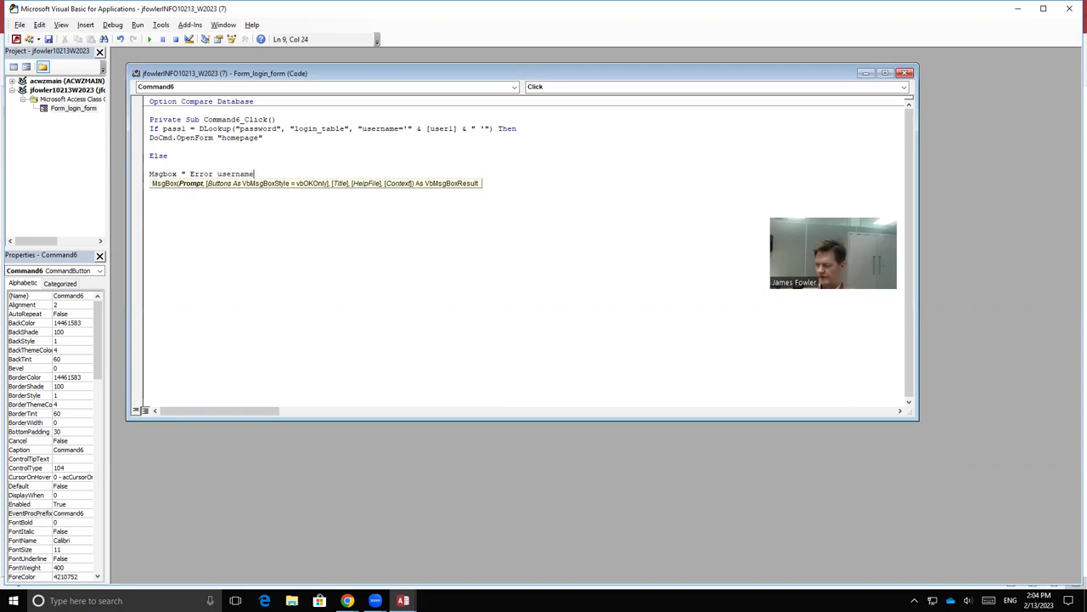
type(" or")
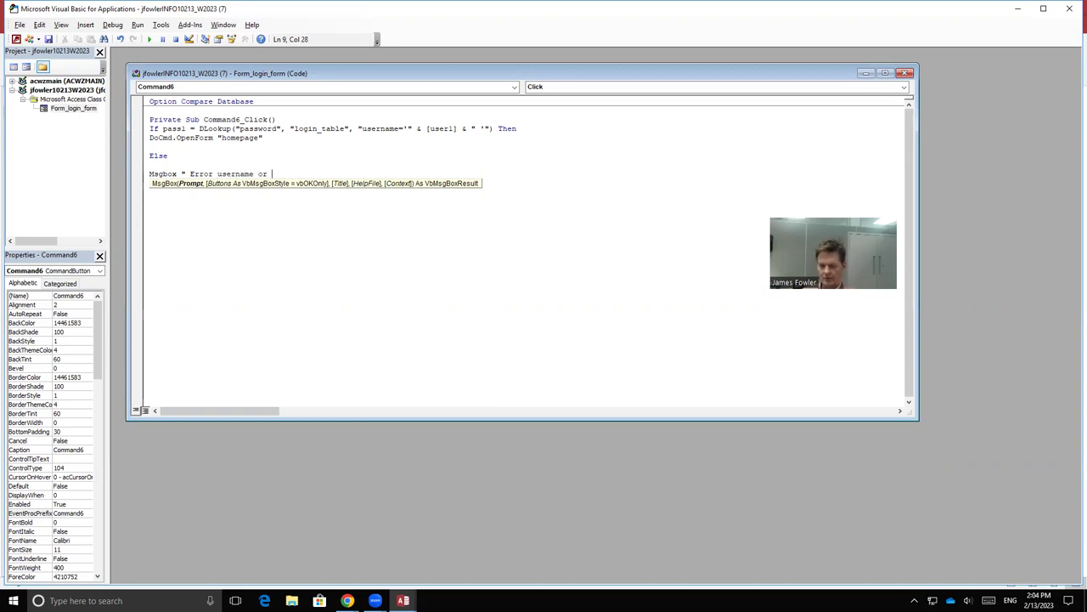
type(" password")
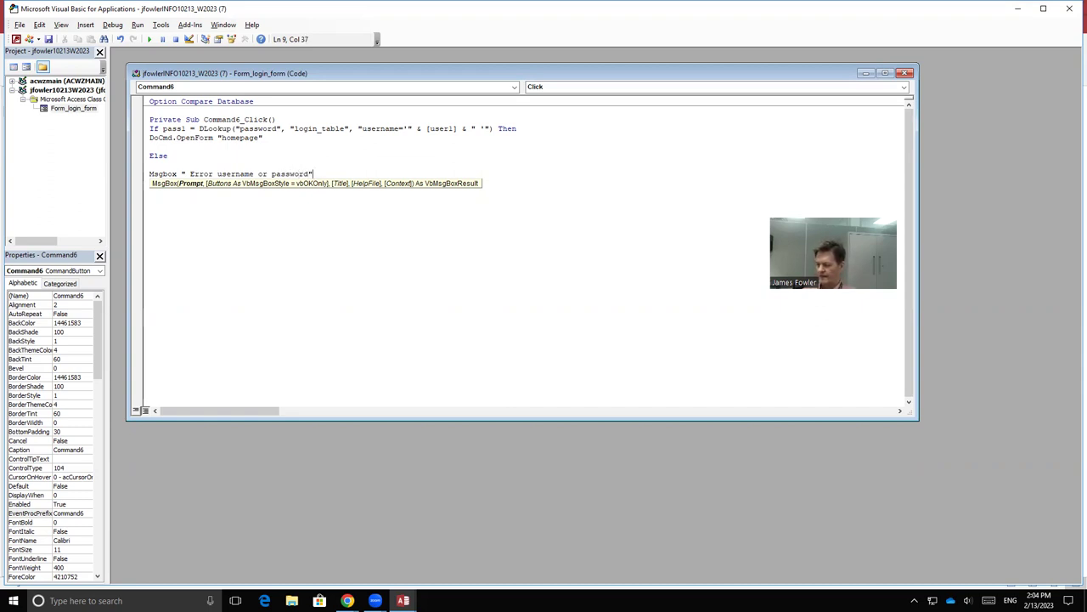
key("Return")
key("Return")
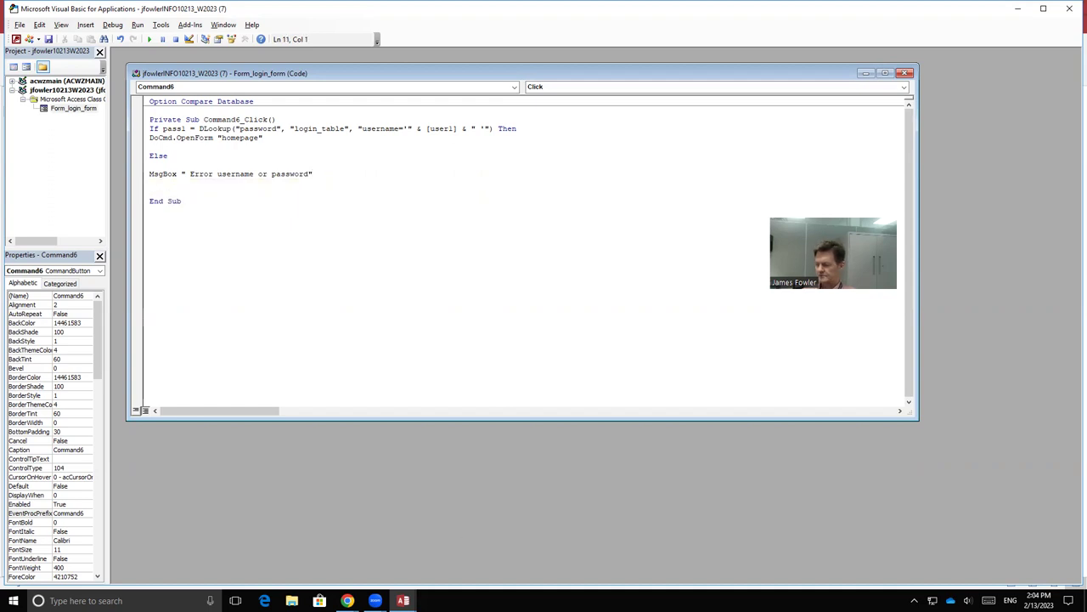
type("End If")
key("Return")
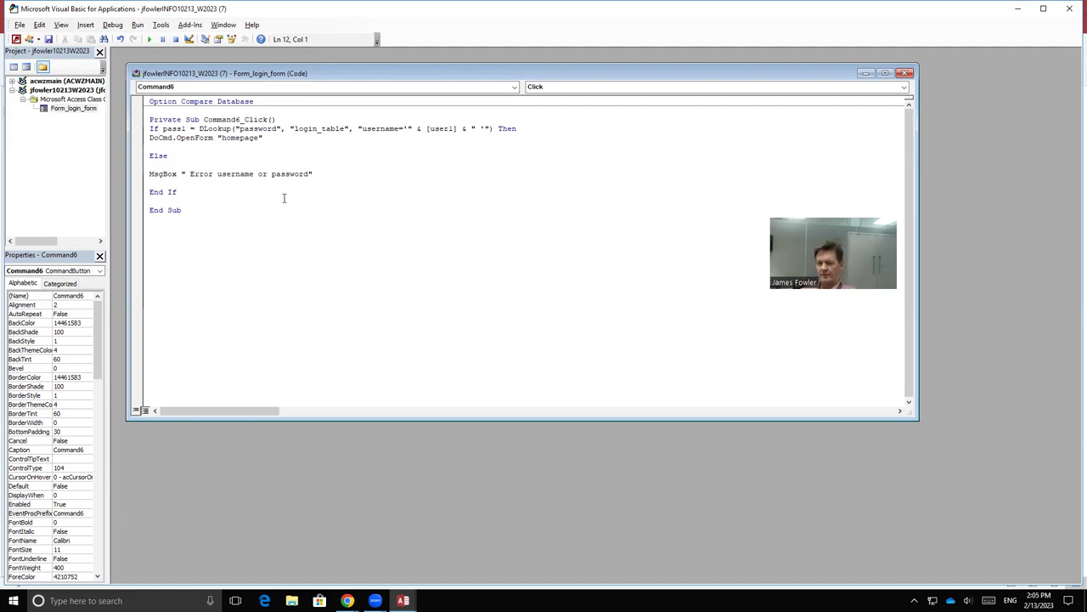
Step: Save the login button's VBA code, close the code window and return to Access
left_click(50, 41)
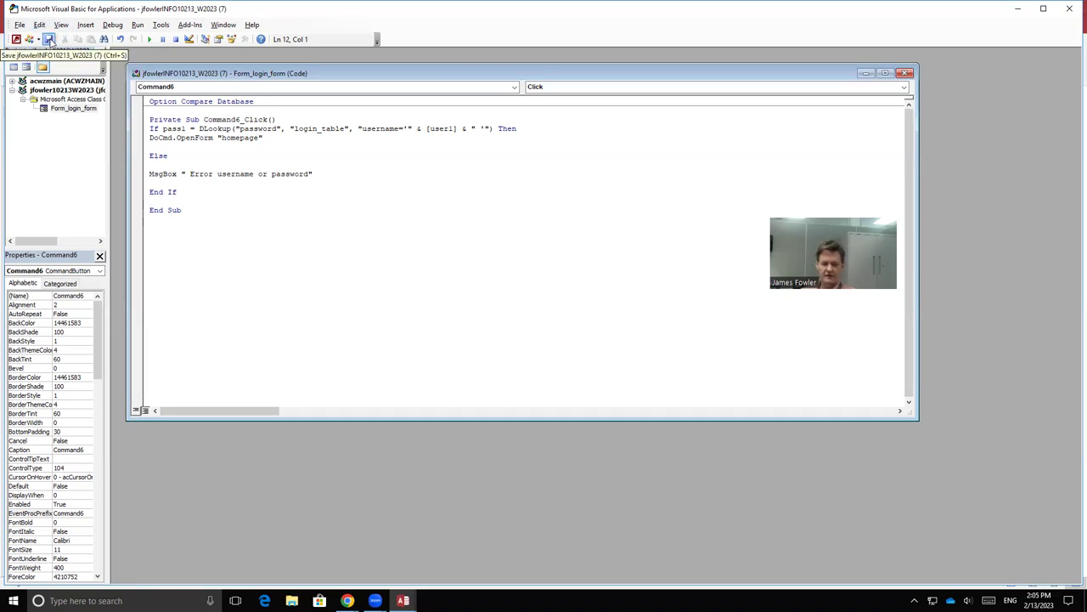
left_click(906, 73)
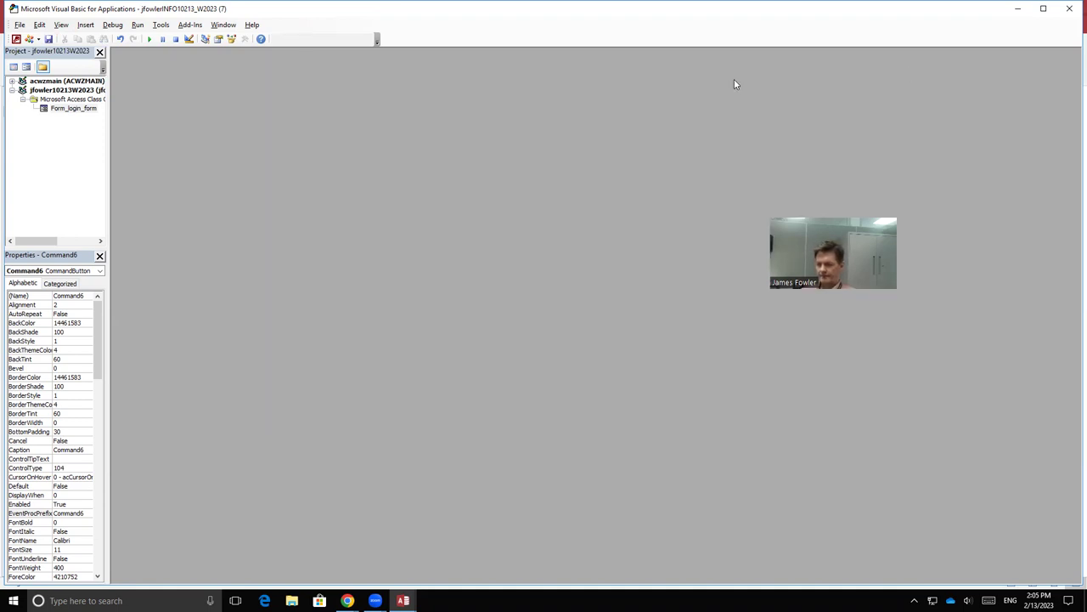
key("alt+F11")
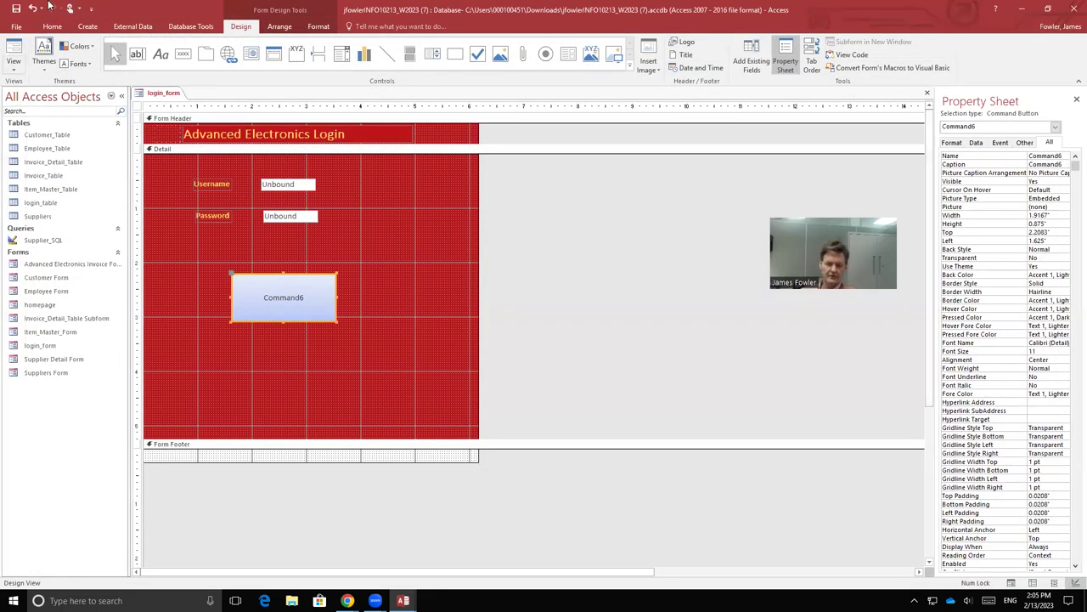
Step: Save the login form design and close all open objects
left_click(16, 7)
right_click(165, 95)
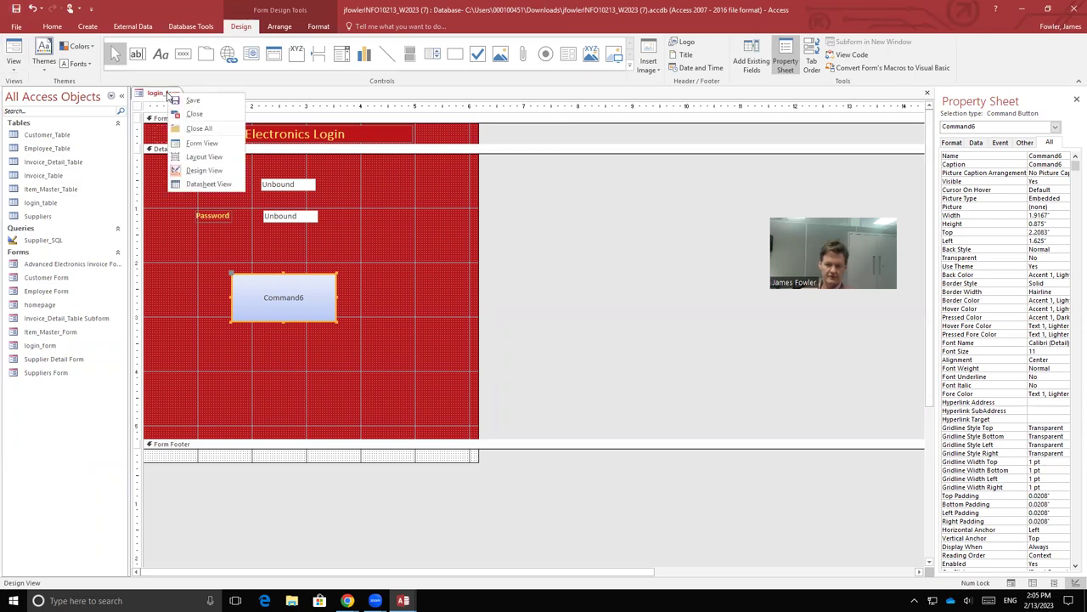
left_click(190, 129)
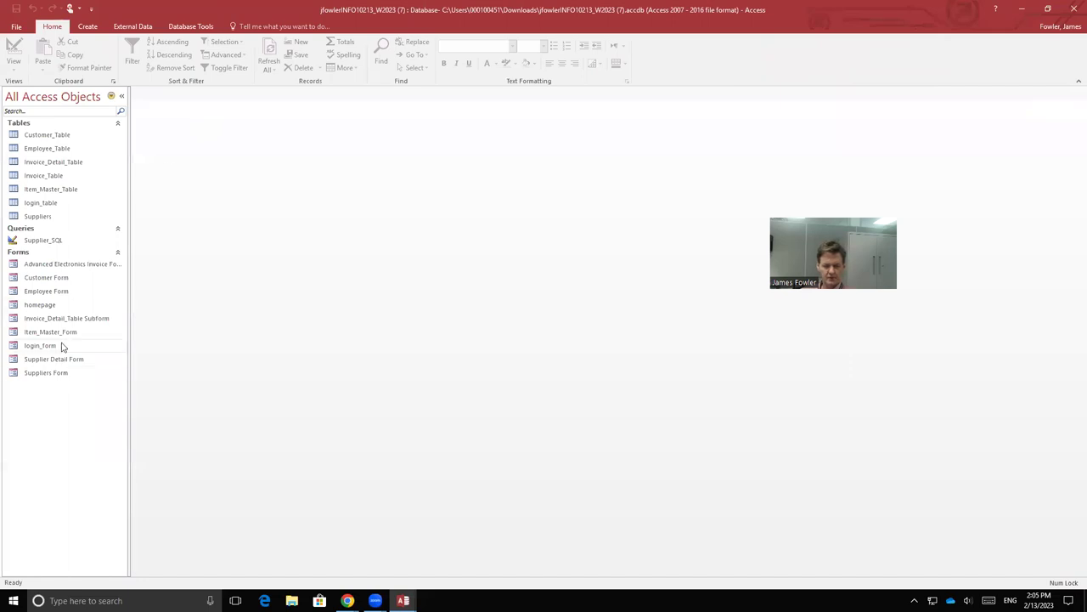
Step: Open login_form, enter the test username and password, and submit to reach the homepage
double_click(61, 346)
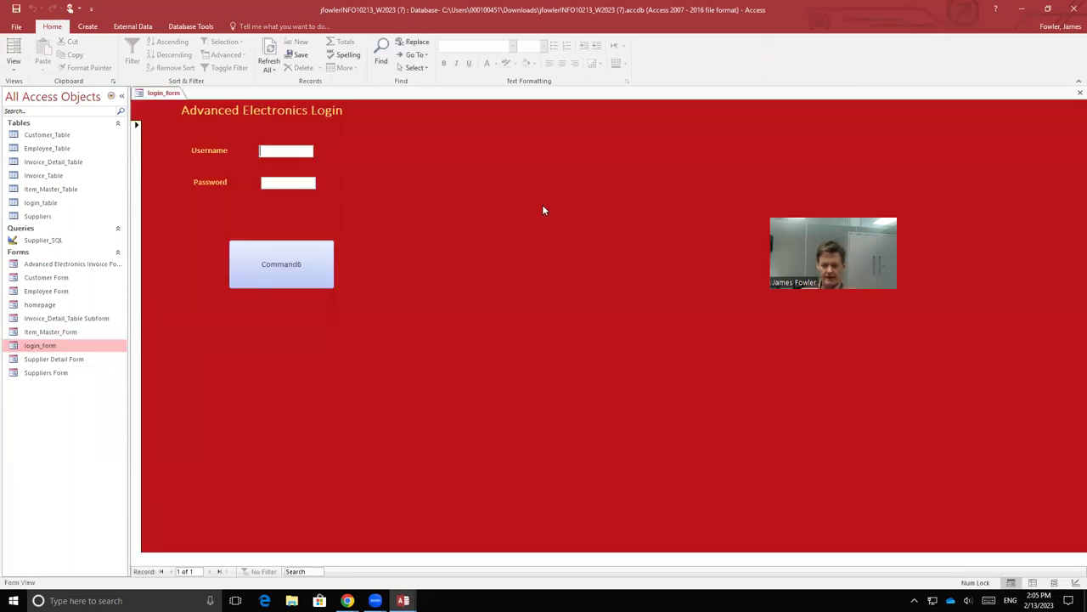
type("james")
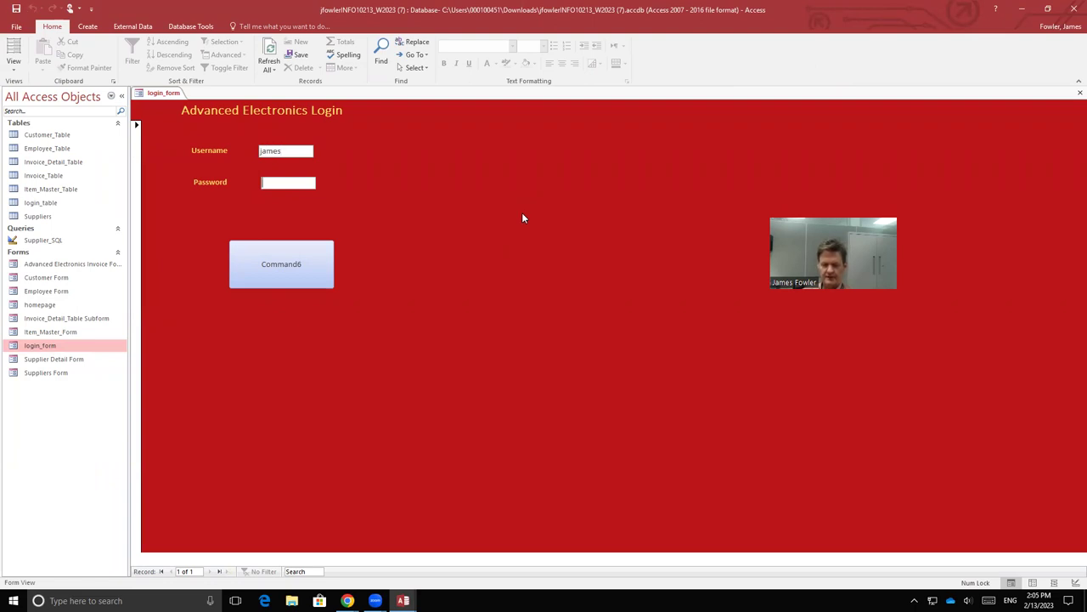
type("123")
left_click(293, 264)
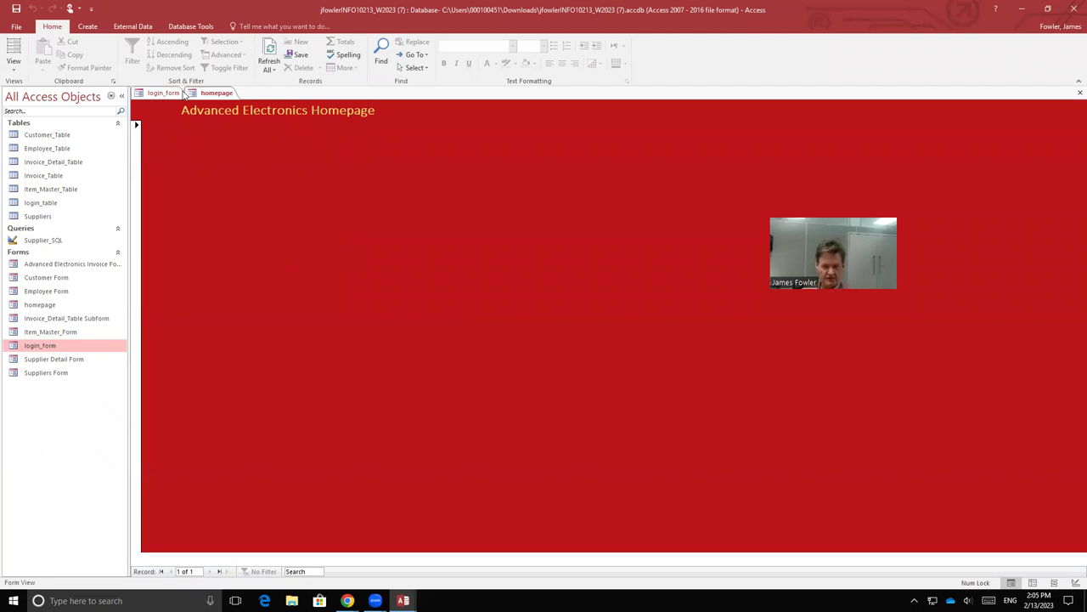
right_click(216, 93)
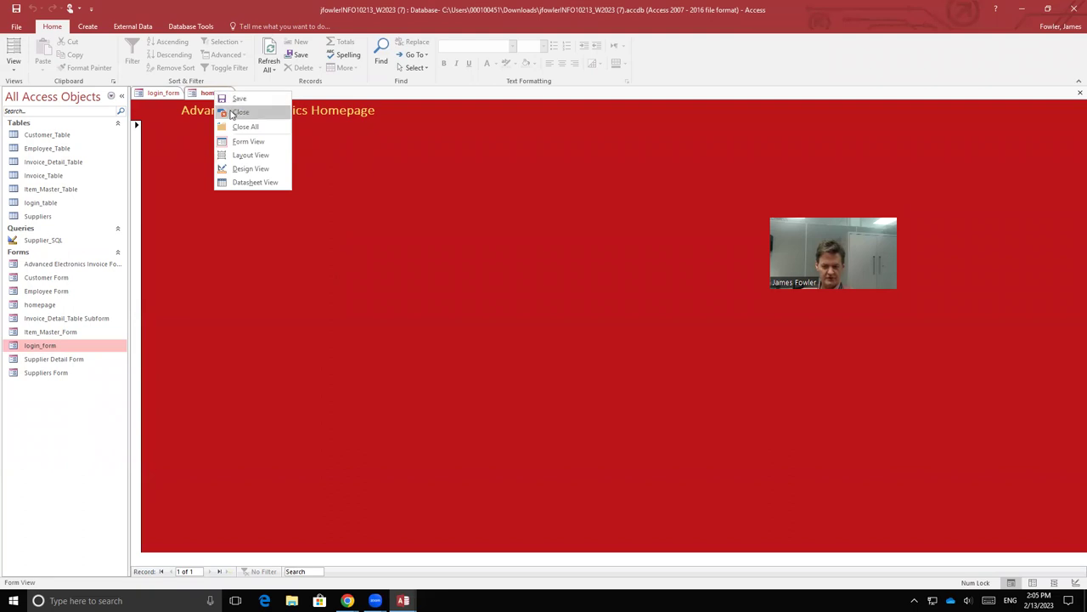
Step: Close the homepage, put login_form in Design View and rename the Command6 caption to 'Log In'
left_click(231, 111)
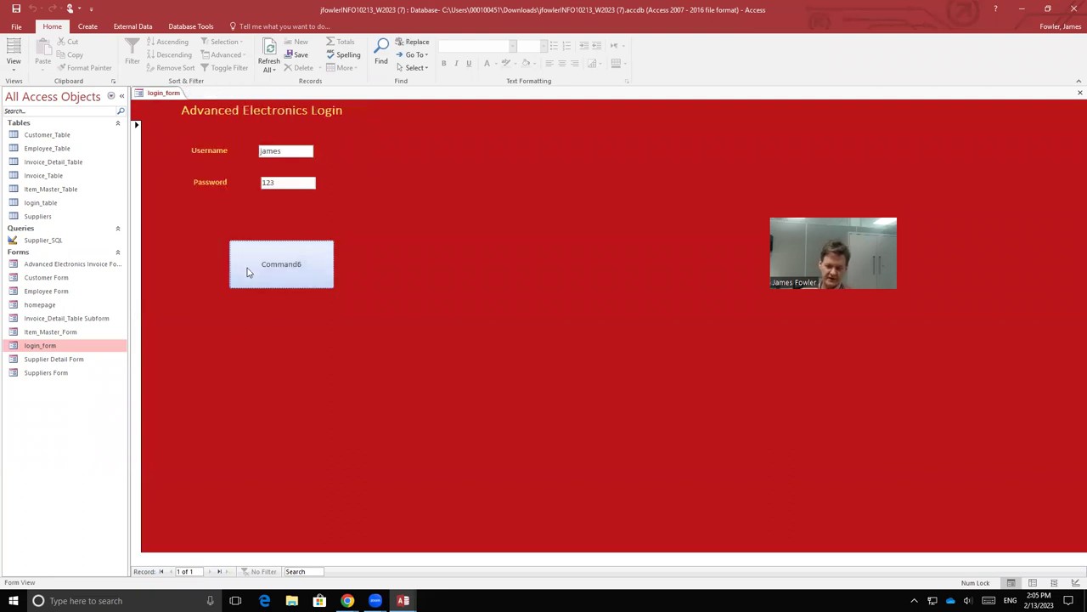
right_click(155, 92)
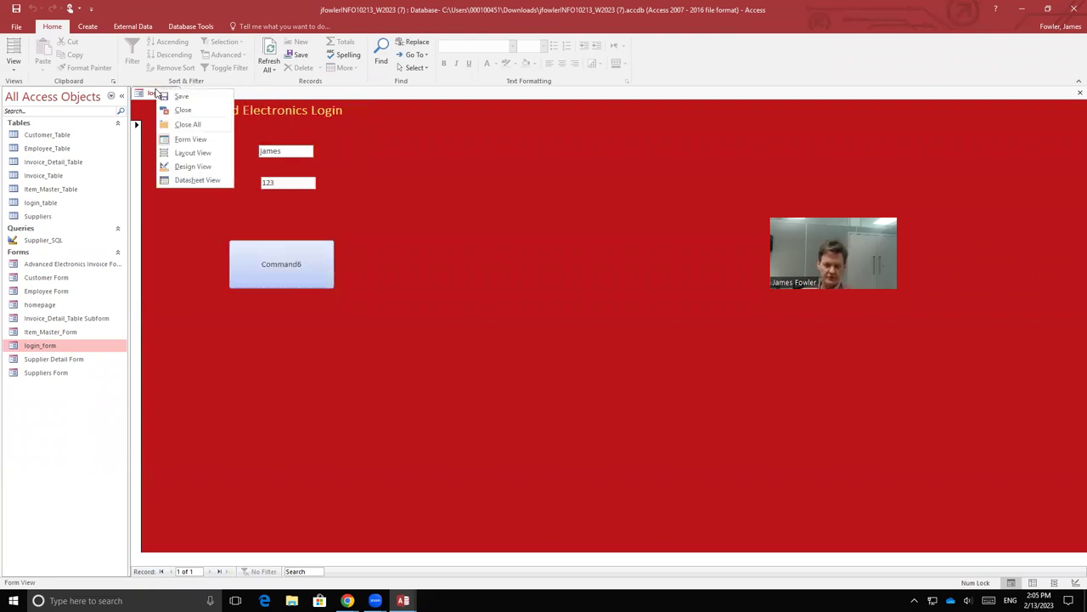
left_click(184, 165)
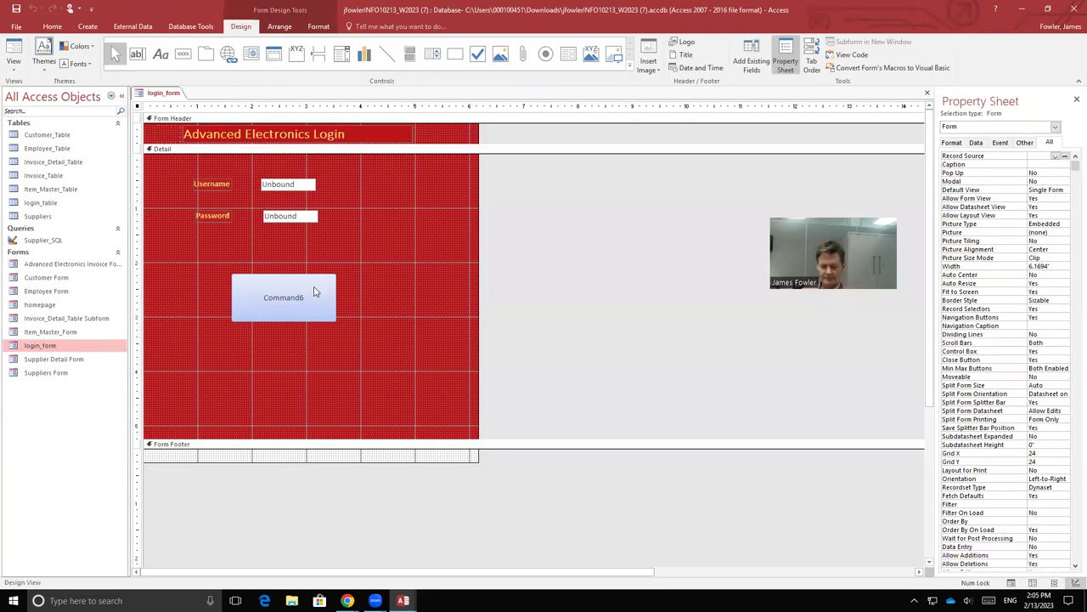
left_click(313, 291)
left_click(307, 297)
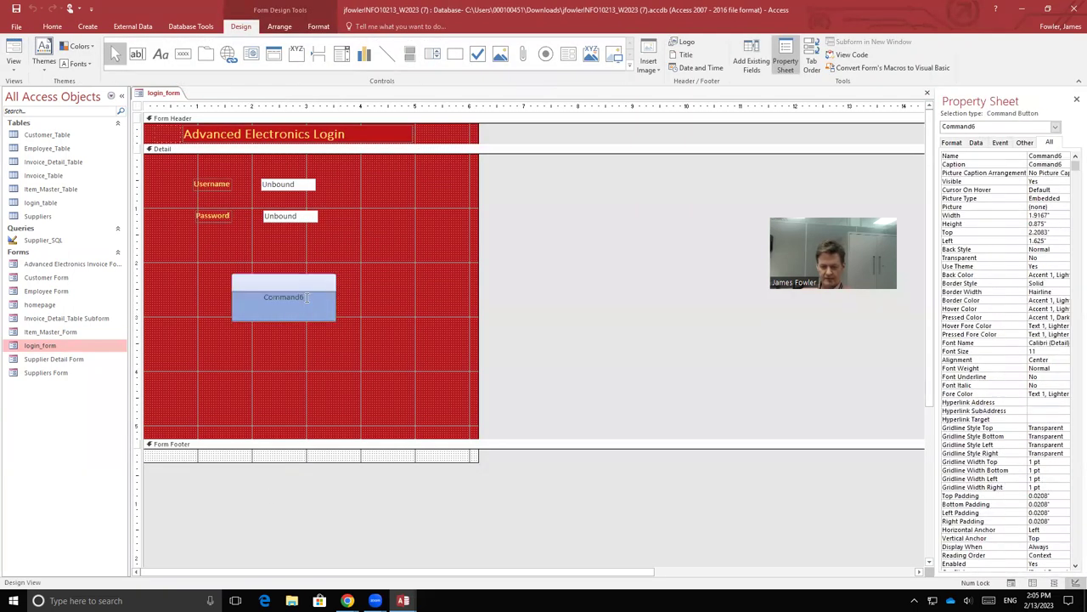
double_click(306, 296)
type("Lo")
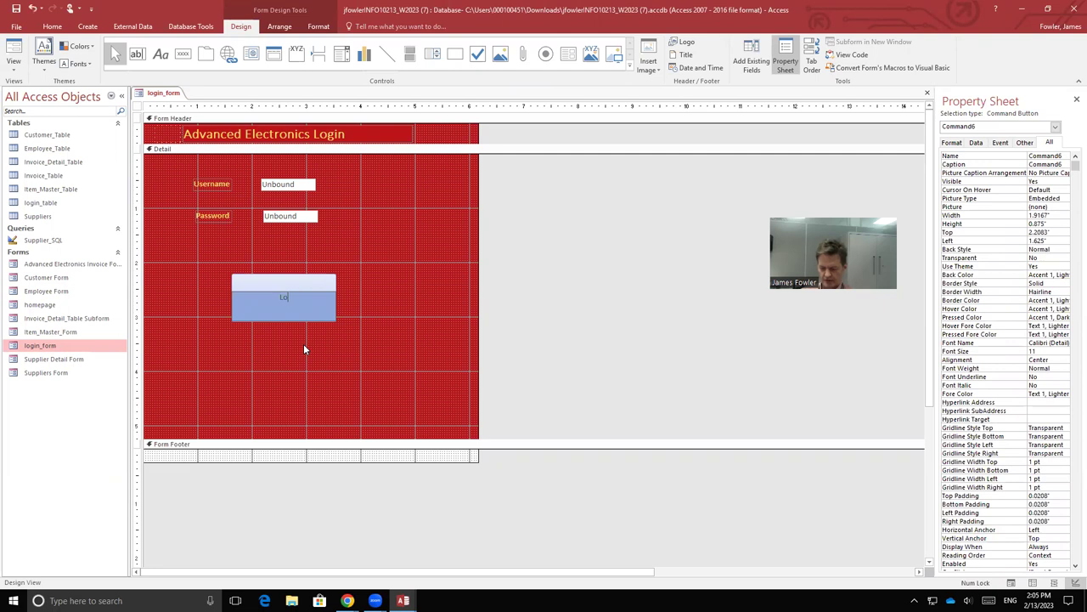
type("g I")
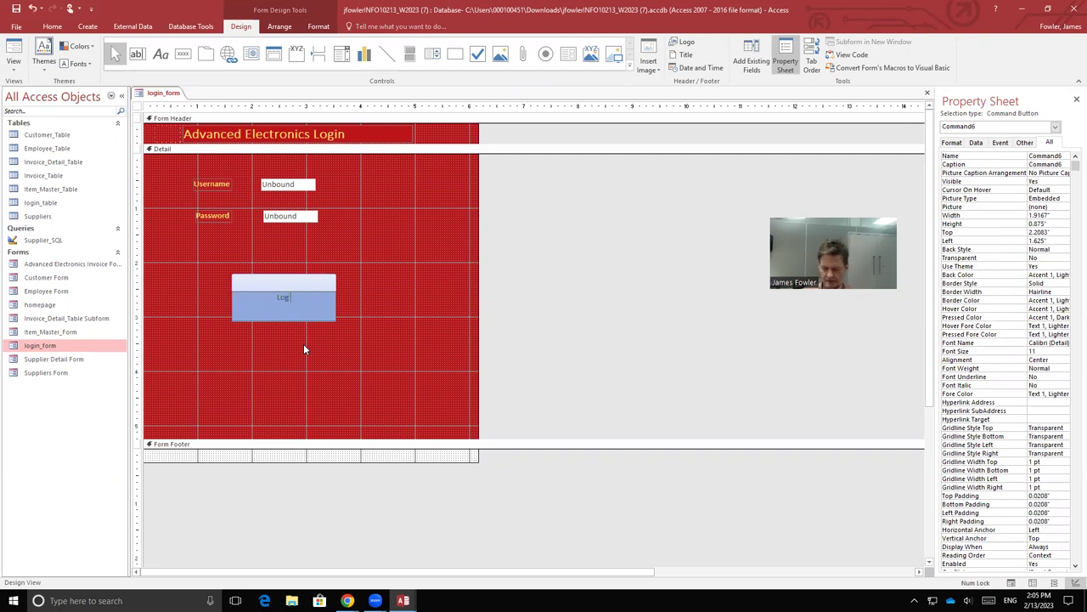
type("n")
key("shift+Left")
key("shift+Left")
key("shift+Left")
key("shift+Left")
key("shift+Left")
key("shift+Left")
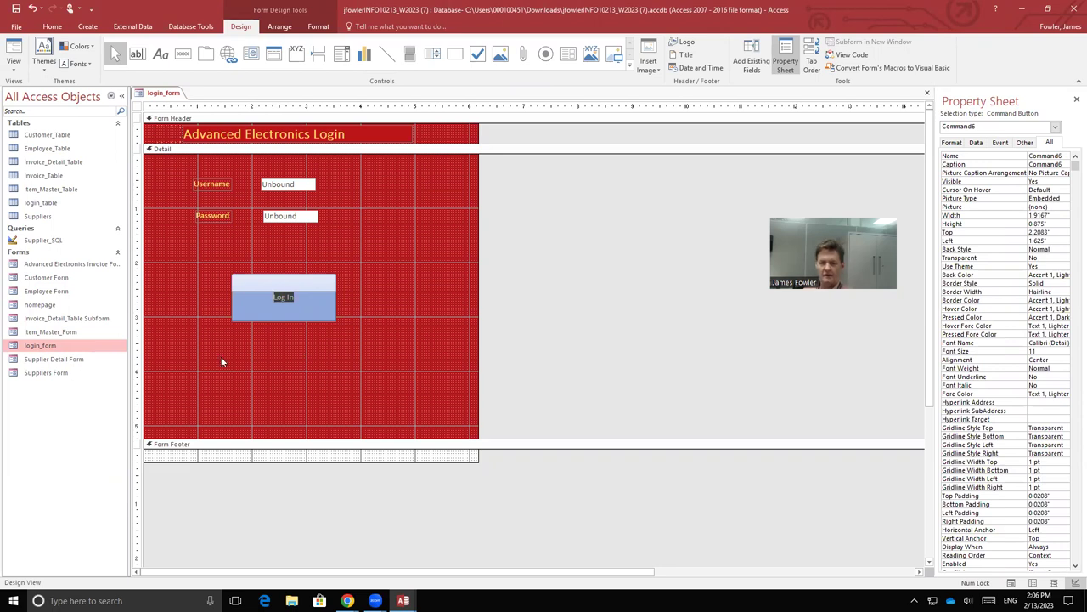
Step: Format the Log In button with 18-point bold red text on a yellow fill
left_click(318, 26)
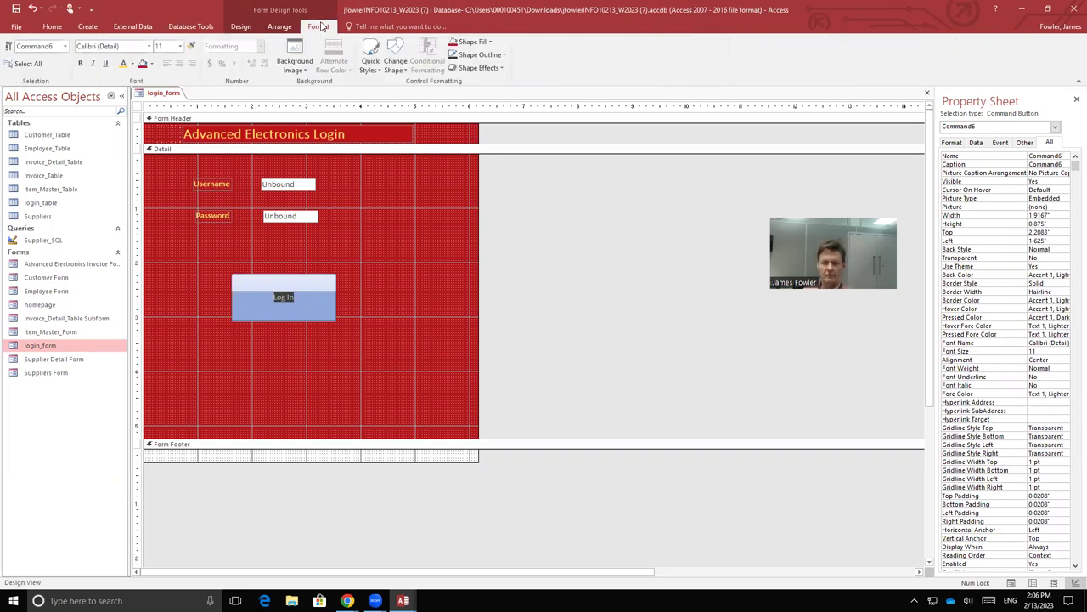
left_click(180, 46)
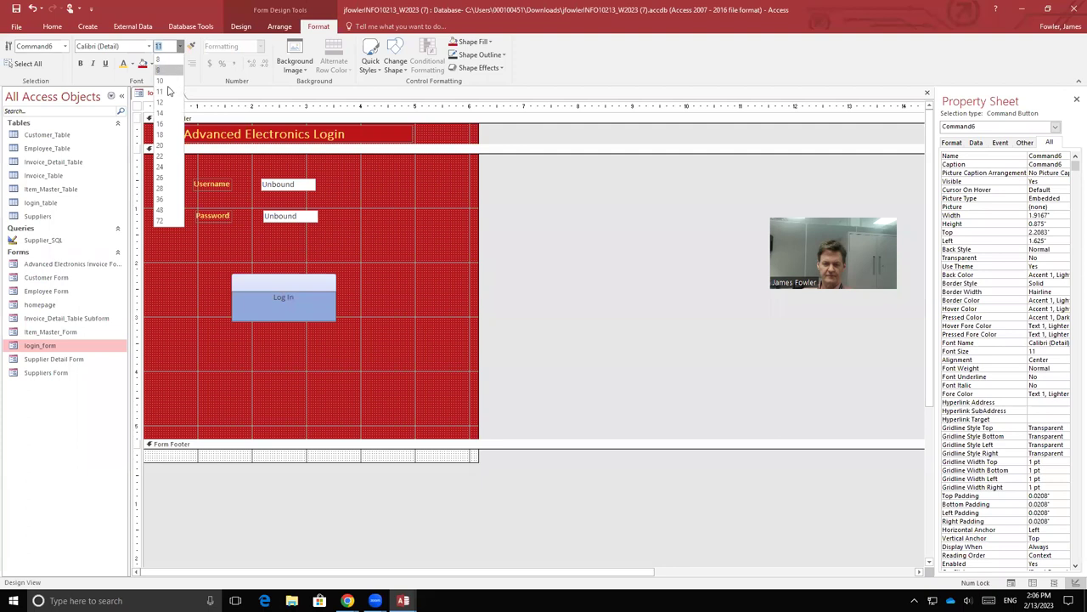
left_click(159, 135)
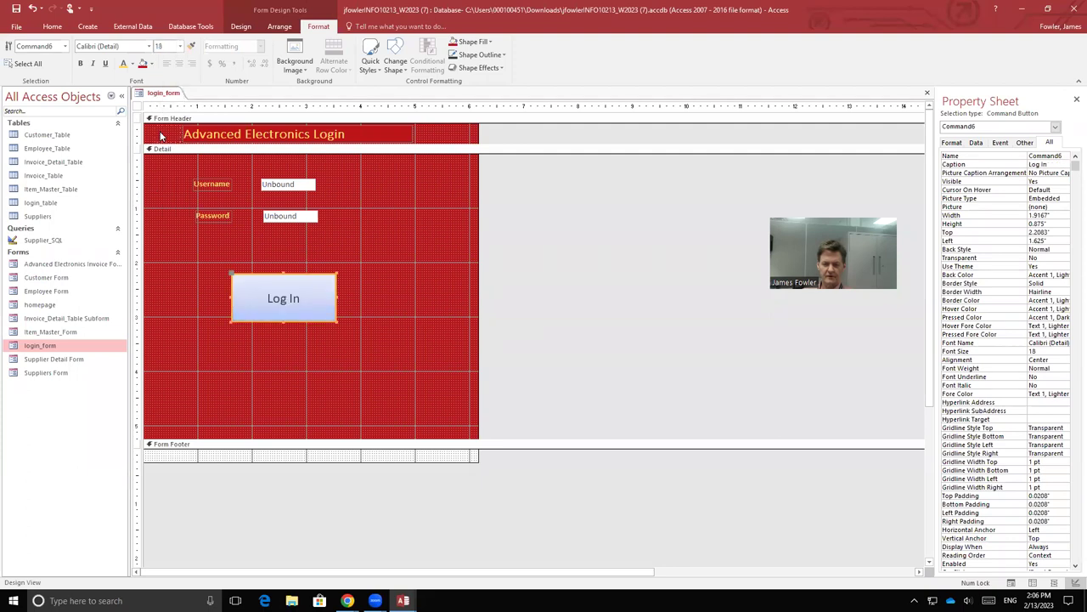
left_click(123, 65)
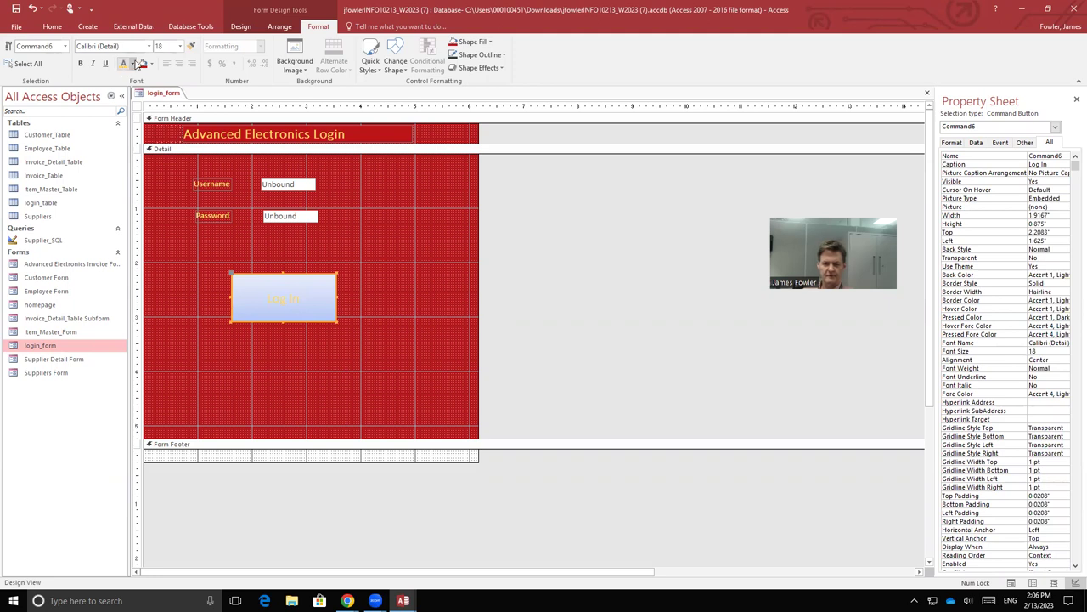
left_click(134, 65)
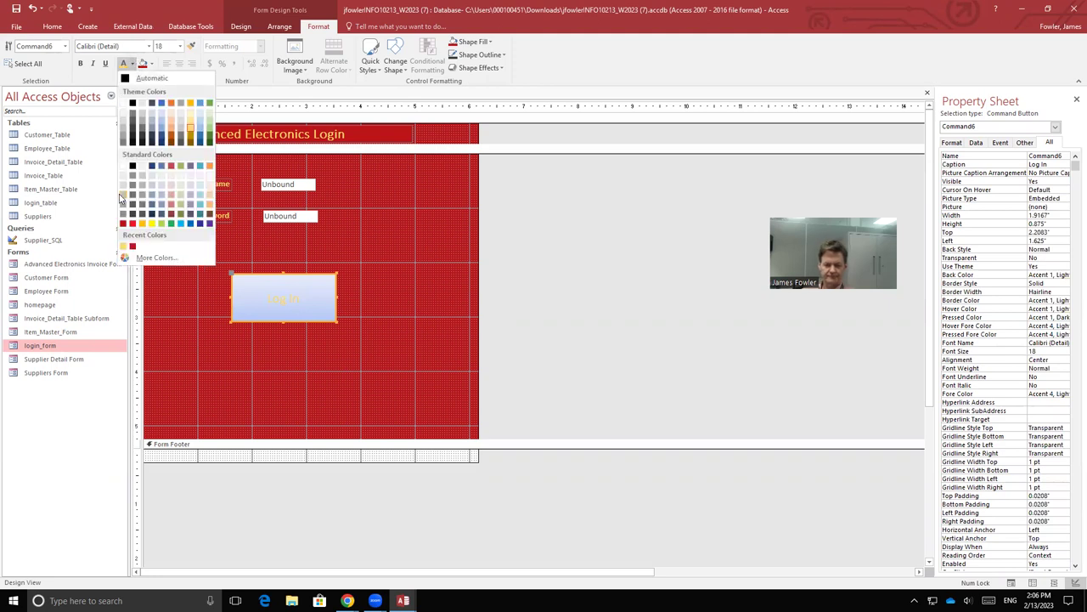
left_click(121, 225)
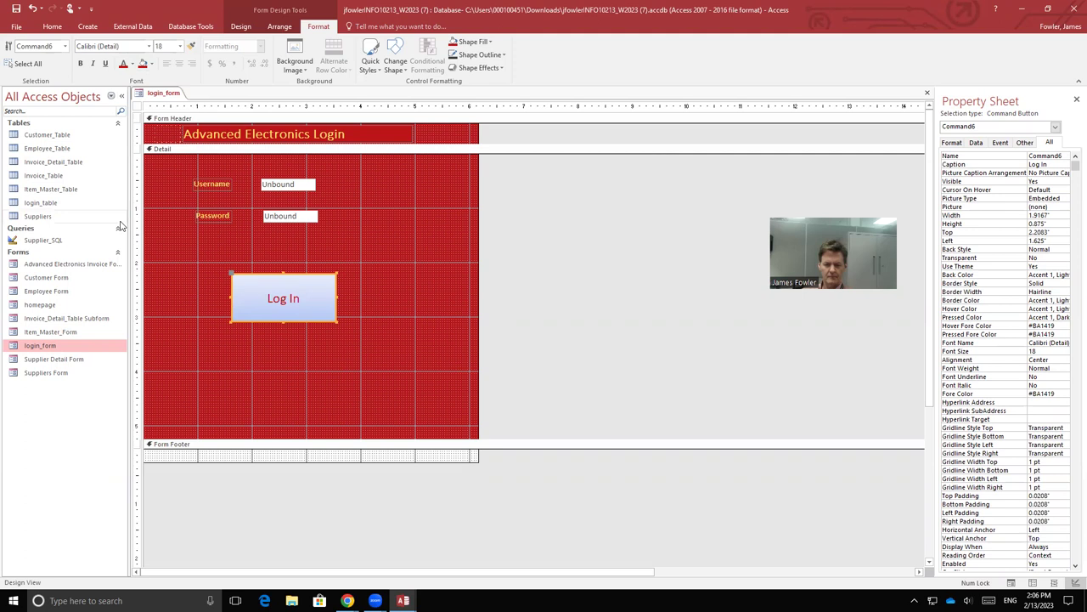
left_click(153, 67)
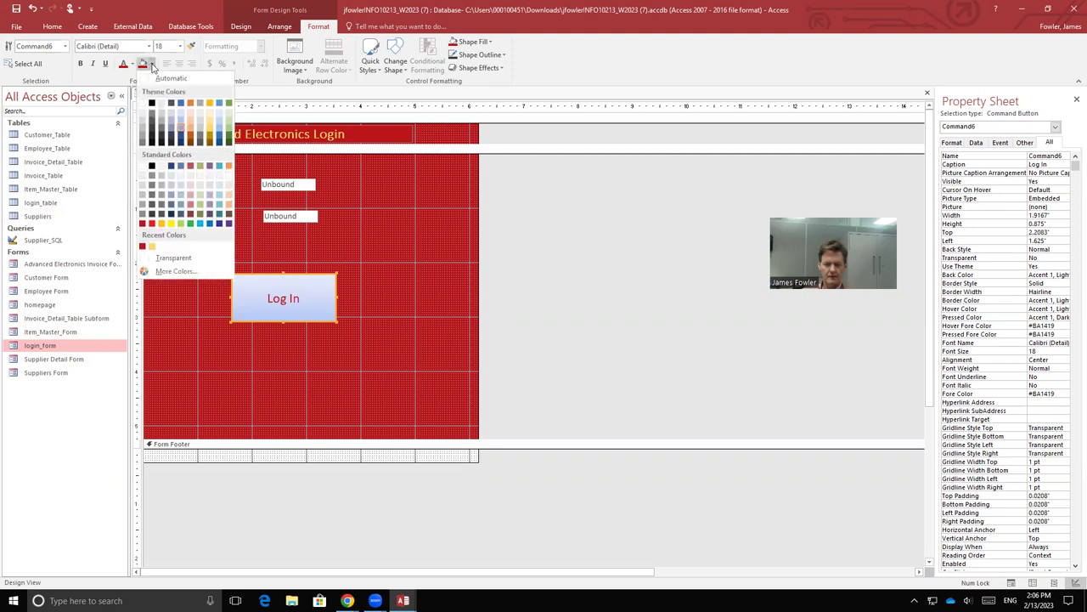
left_click(161, 223)
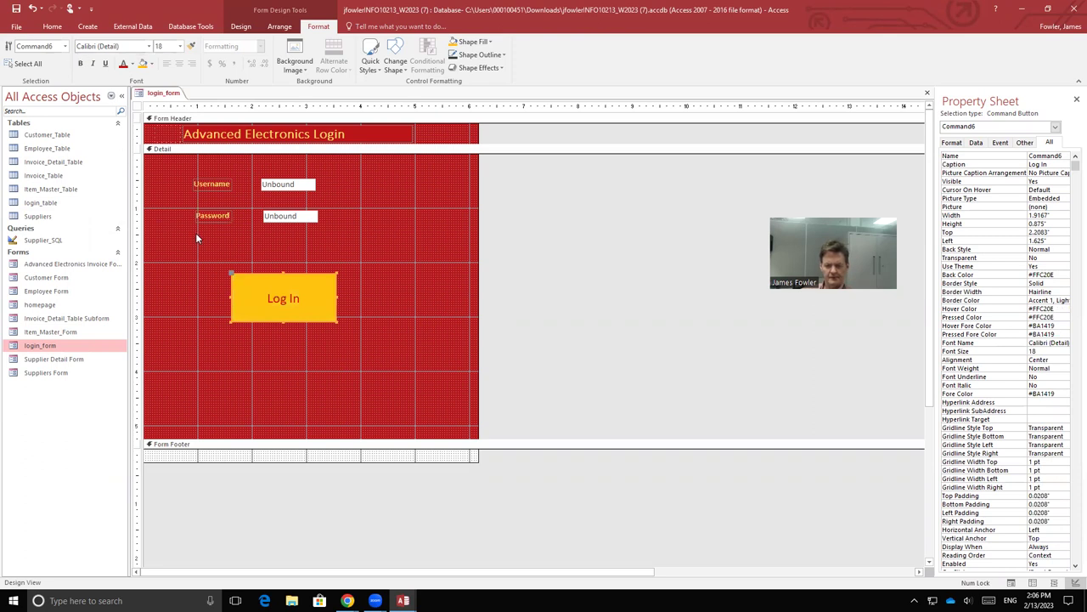
left_click(81, 63)
left_click(215, 182)
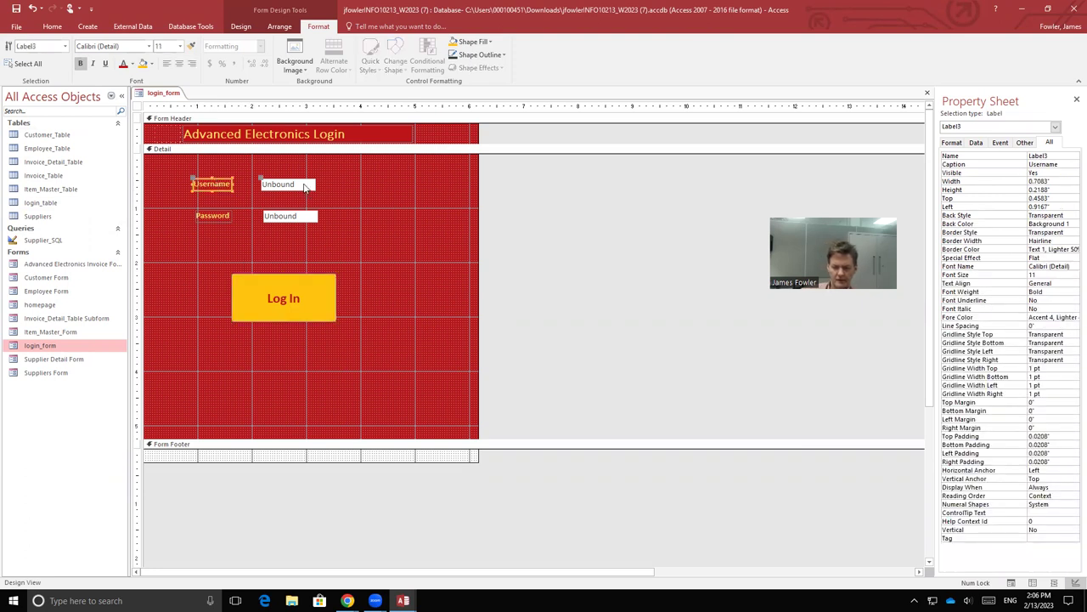
Step: Preview login_form in Form View, then close it
right_click(162, 92)
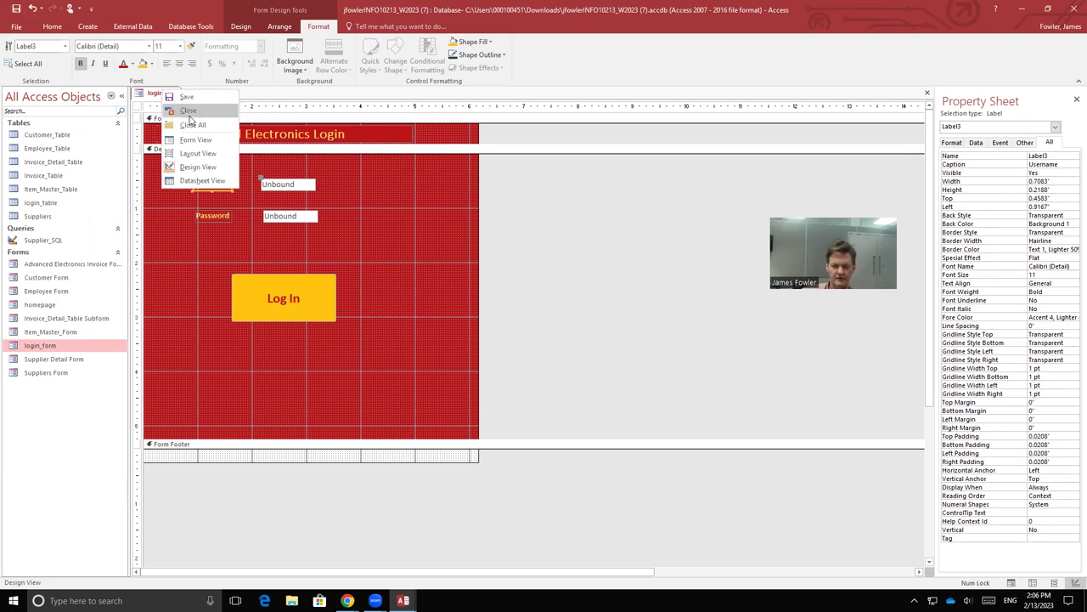
left_click(195, 140)
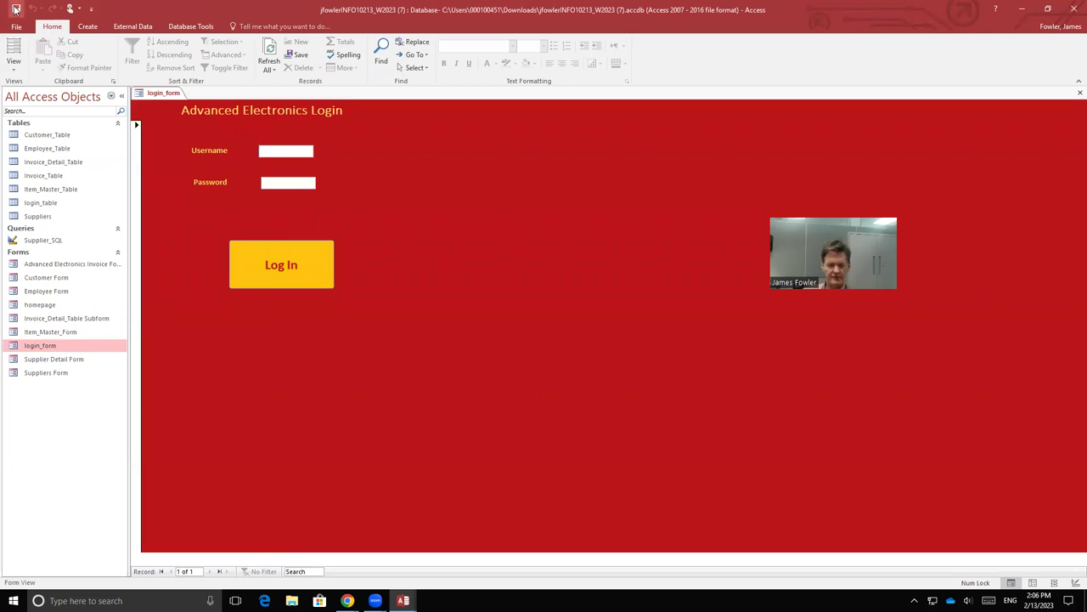
right_click(162, 94)
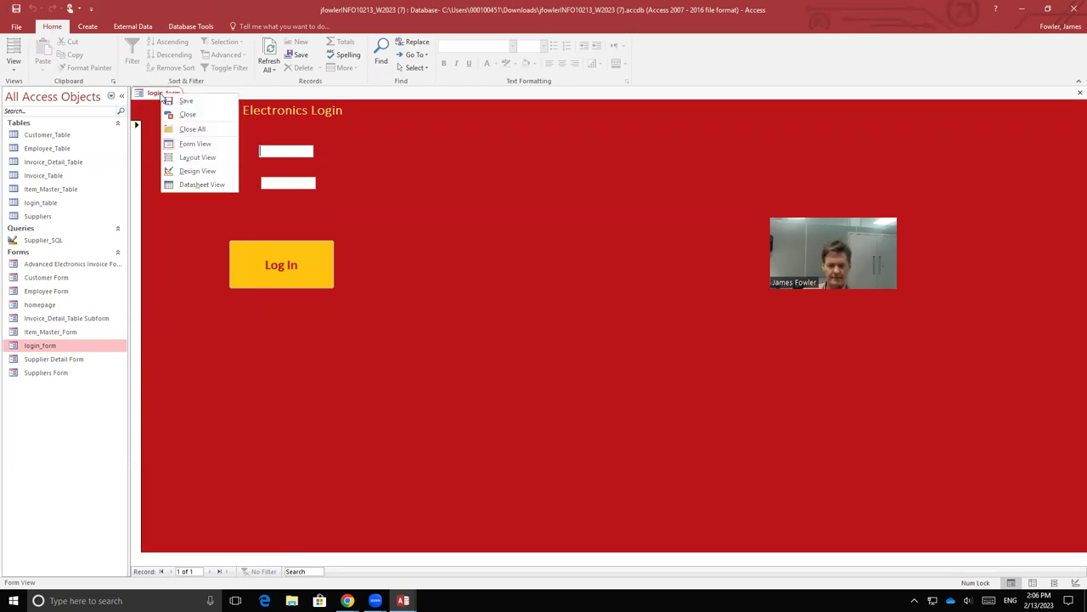
left_click(185, 114)
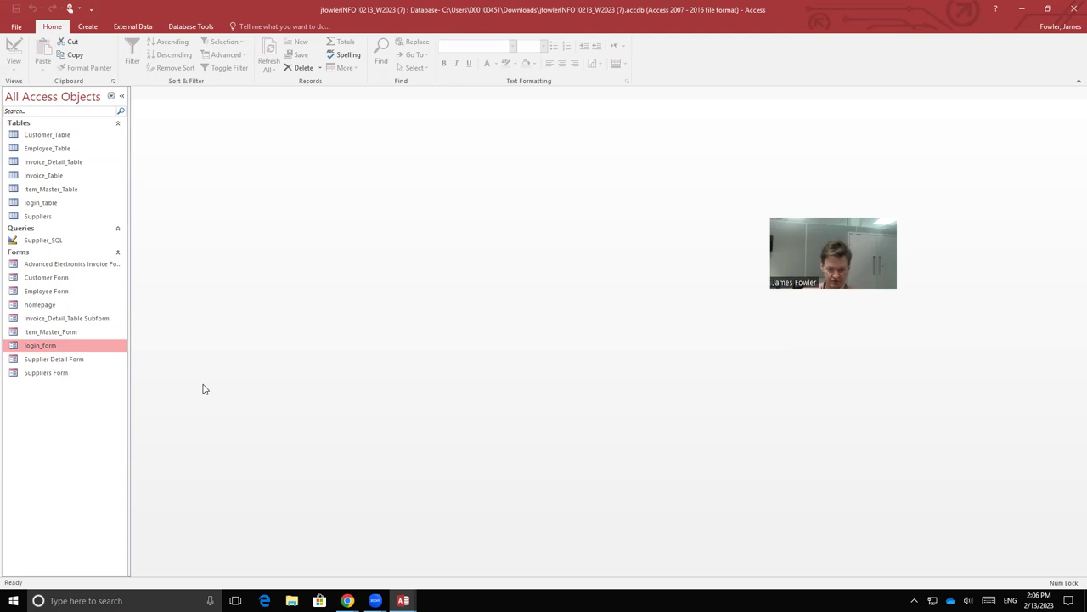
Step: Open the homepage form from the navigation pane and switch it to Design View
left_click(48, 306)
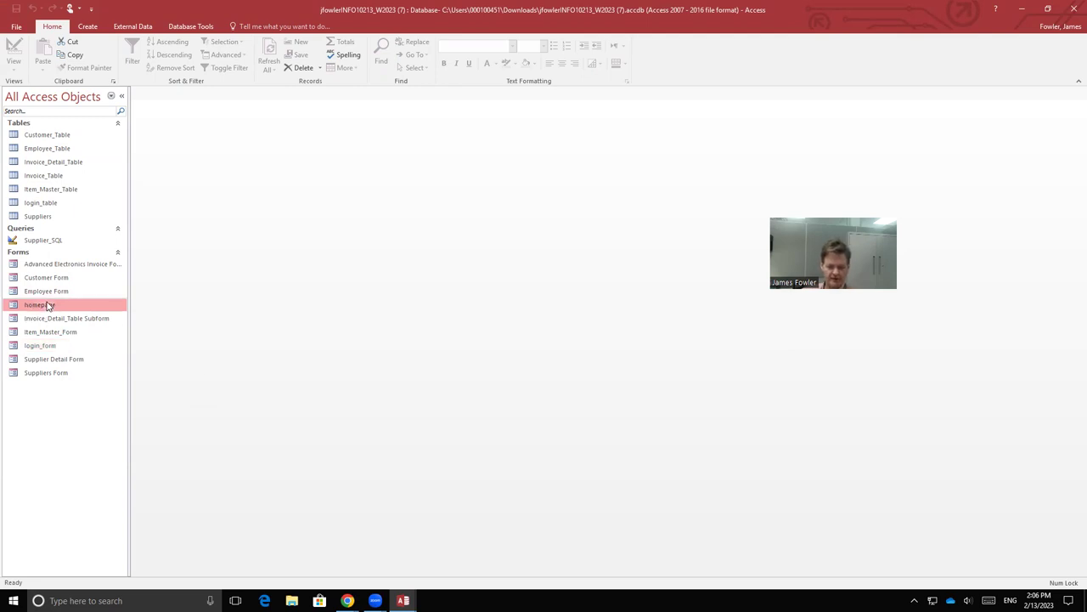
double_click(48, 305)
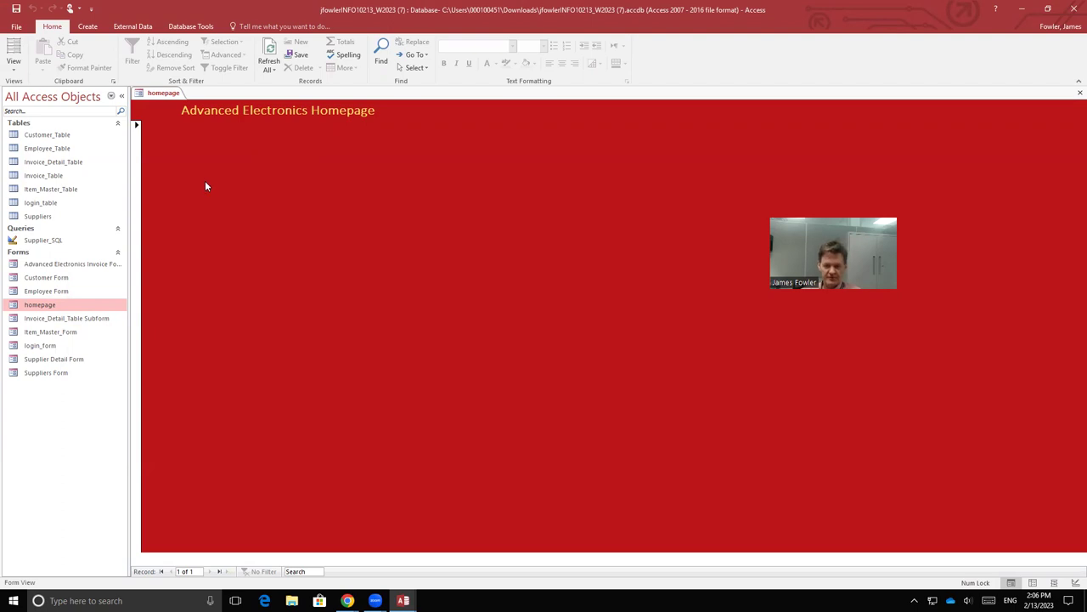
right_click(162, 93)
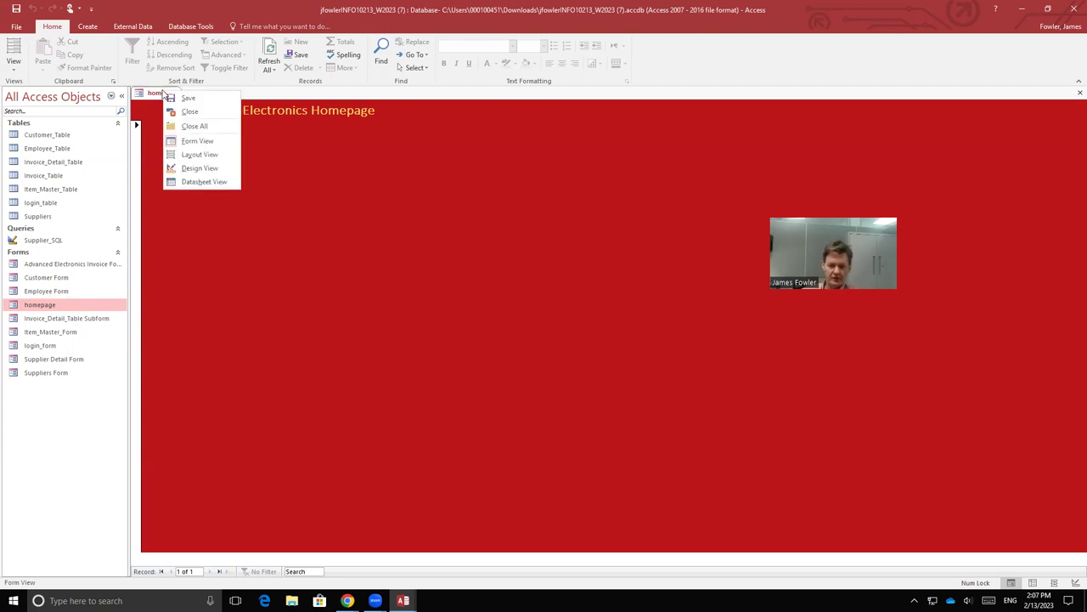
left_click(197, 169)
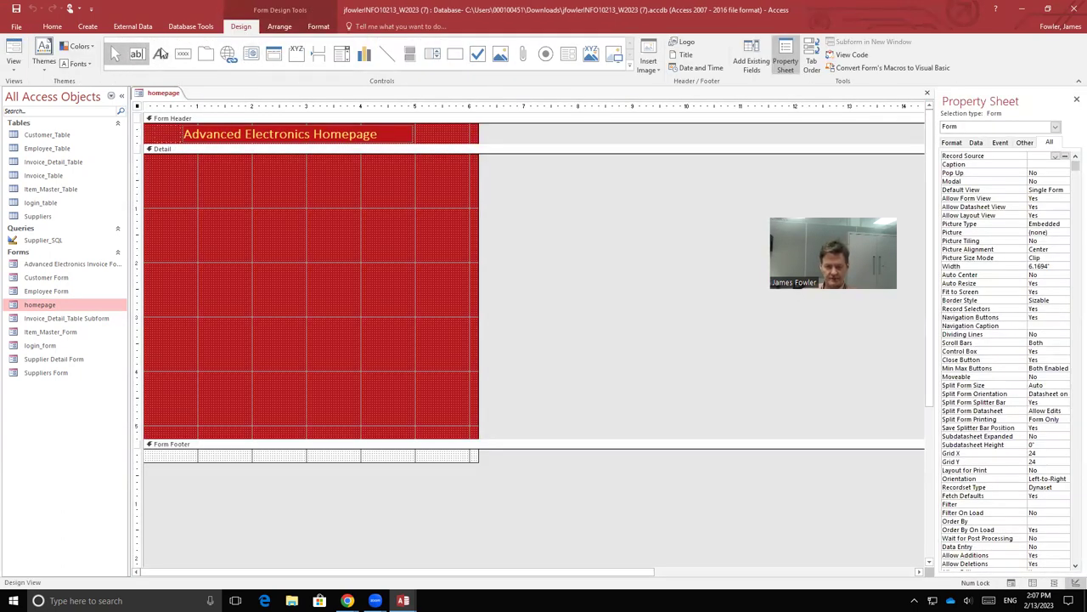
Step: Draw a command button on the homepage and set the wizard to Form Operations > Open Form for Customer Form
left_click(183, 56)
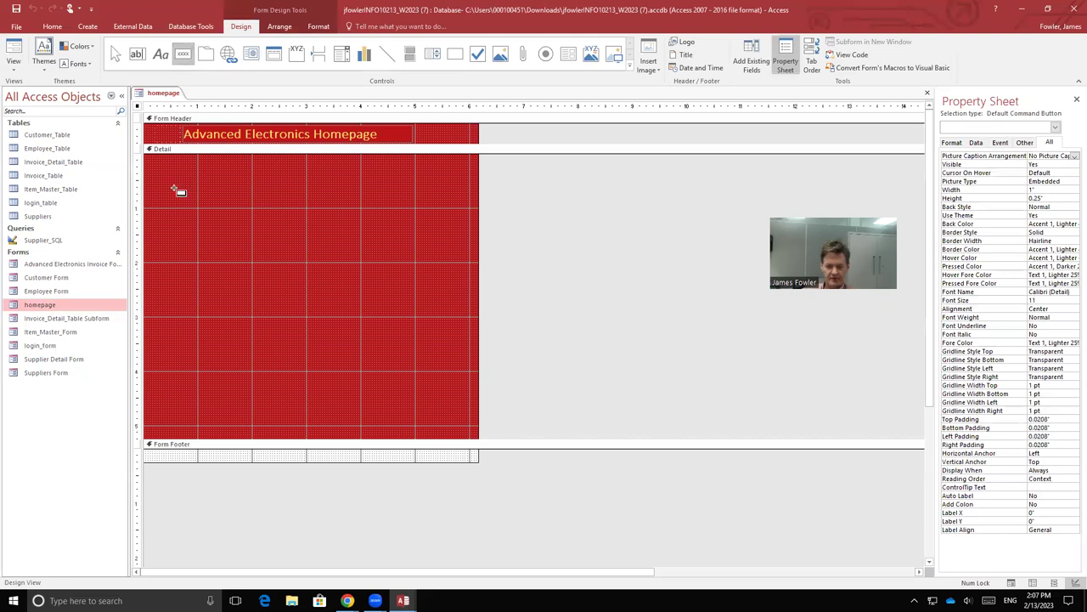
left_click_drag(178, 182, 248, 218)
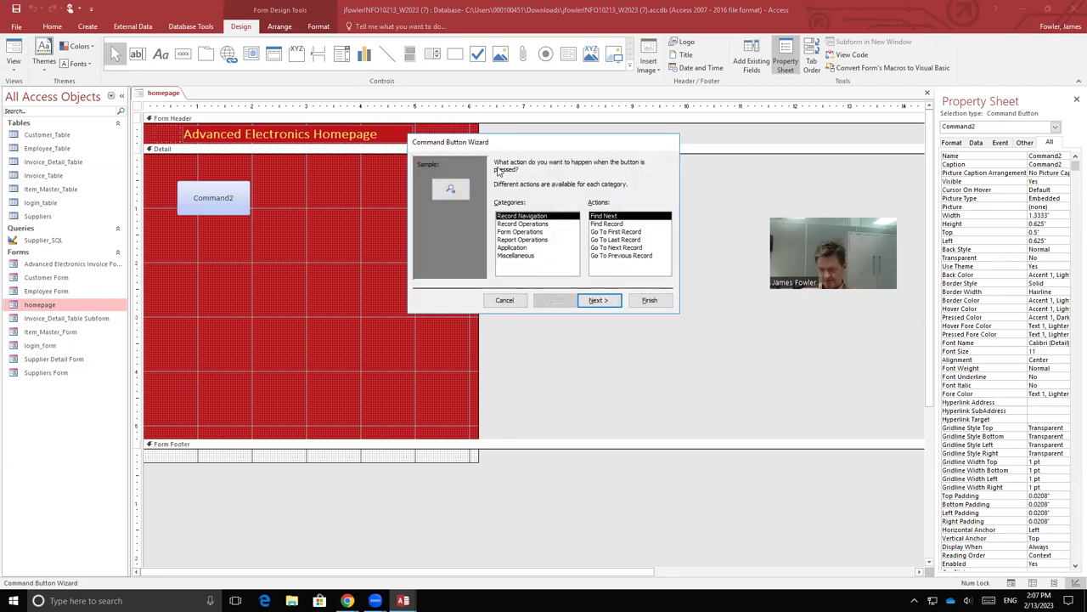
left_click(514, 232)
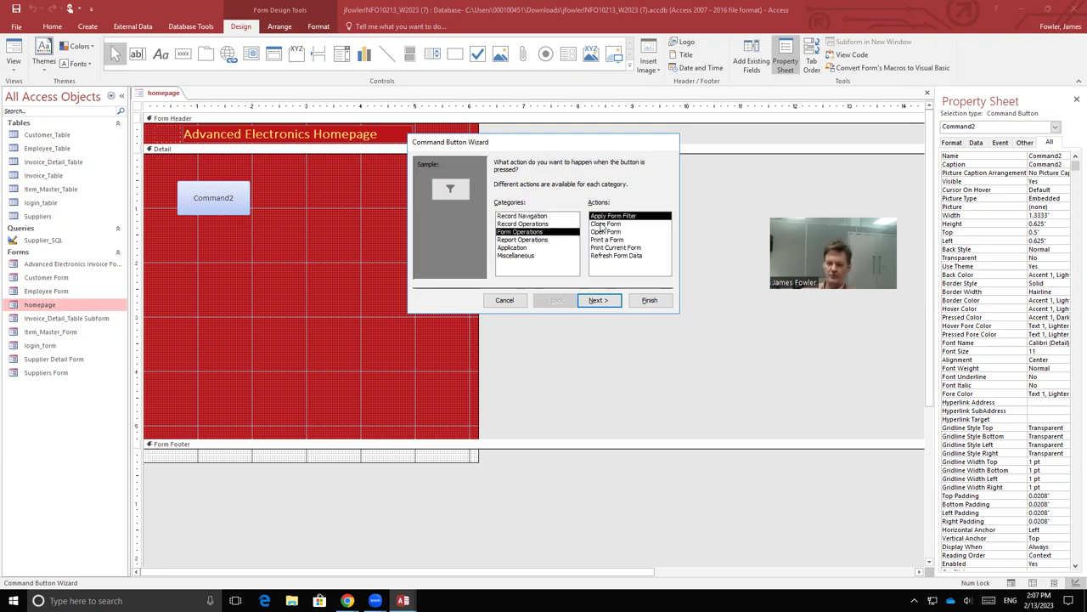
left_click(606, 233)
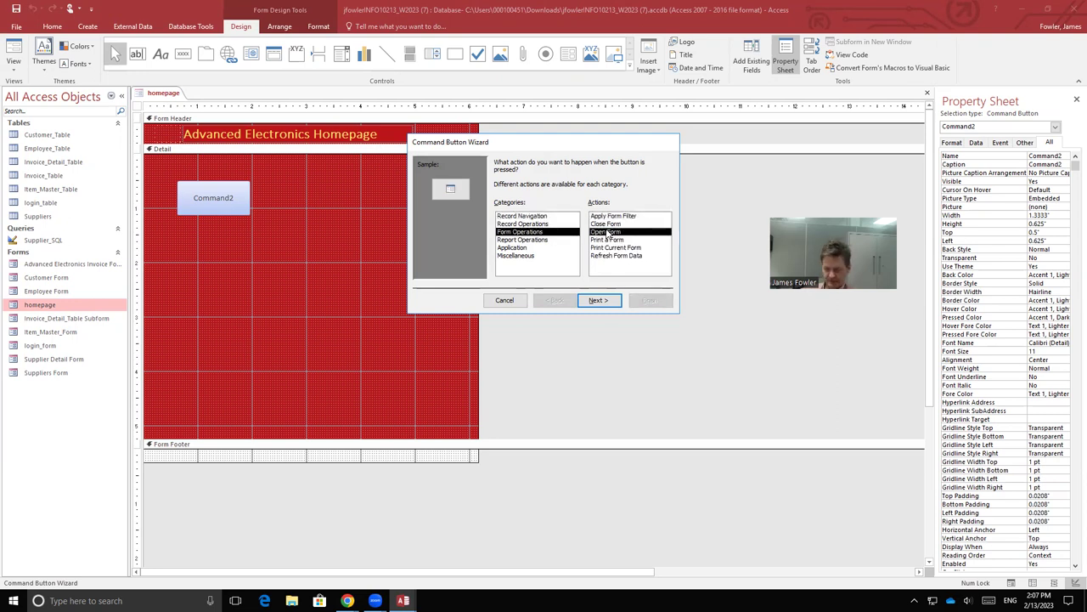
left_click(596, 300)
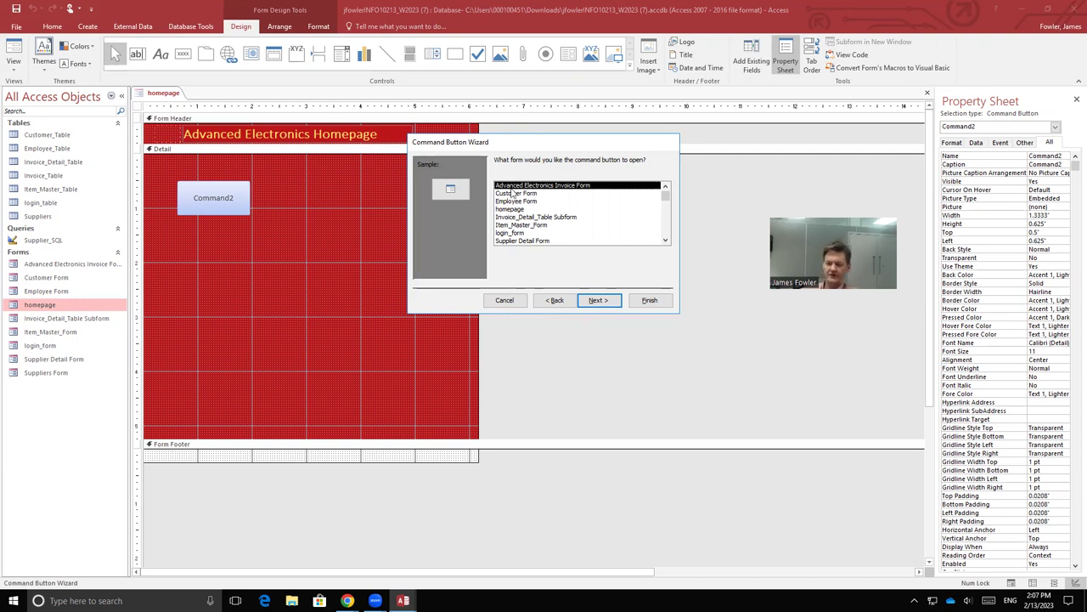
left_click(511, 194)
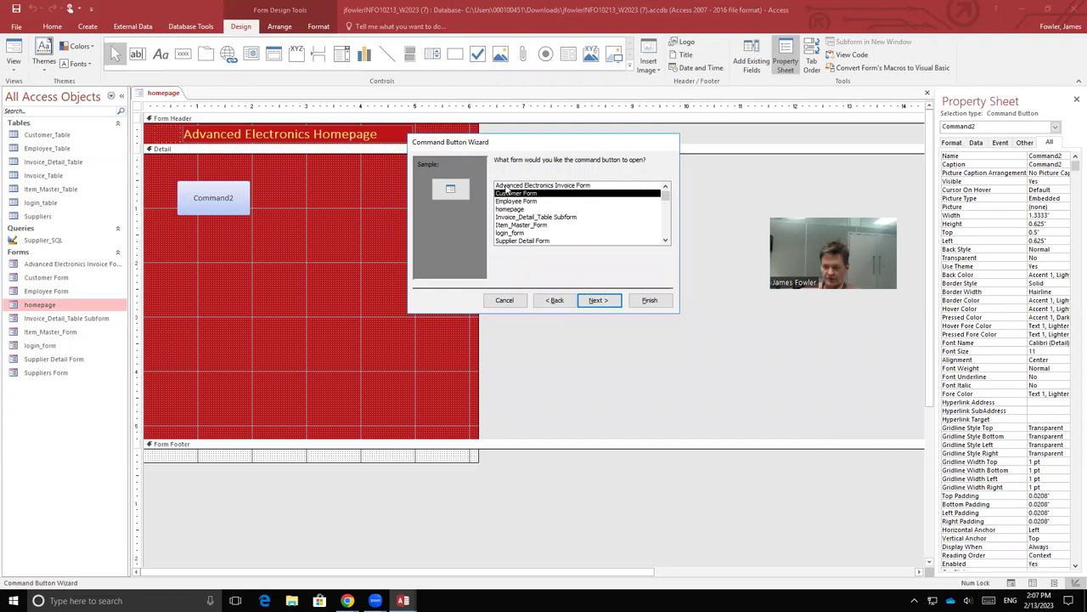
Step: Finish the wizard showing all records, with the button text changed to 'Customer Form'
left_click(612, 302)
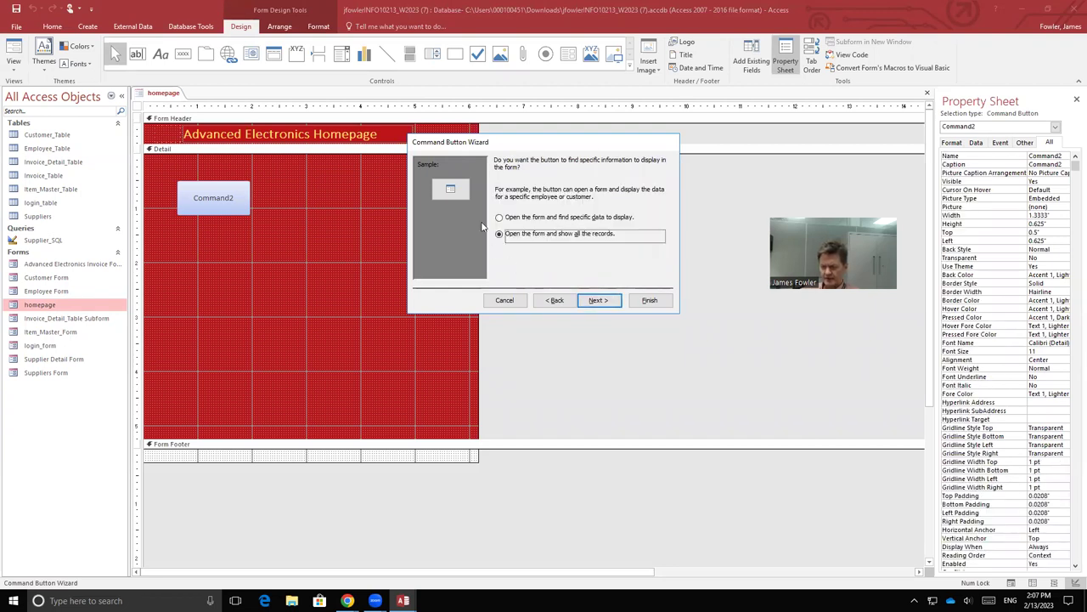
left_click(599, 301)
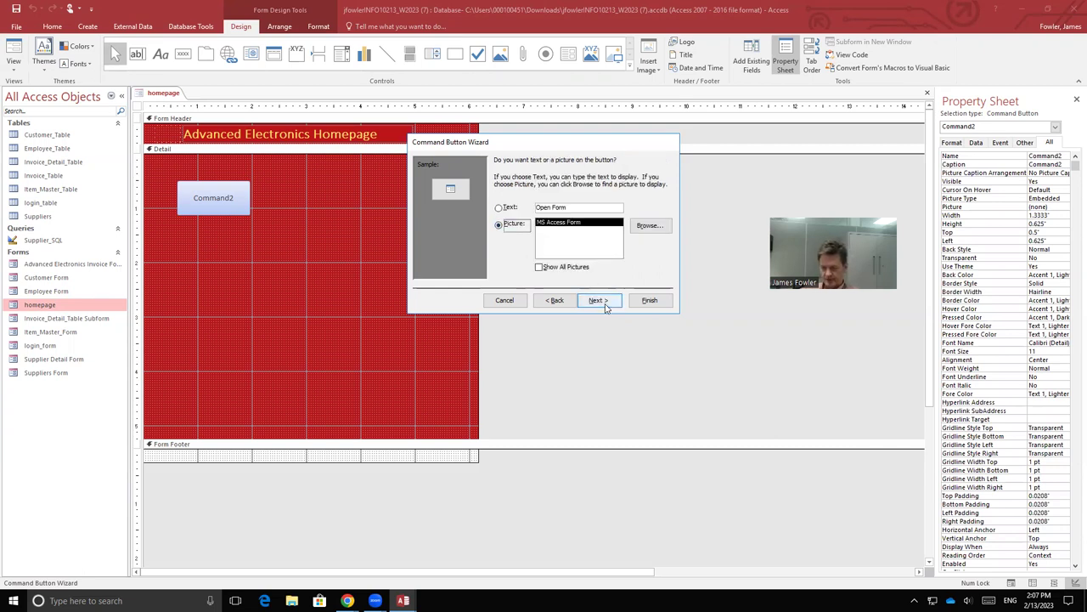
left_click(500, 207)
left_click(593, 206)
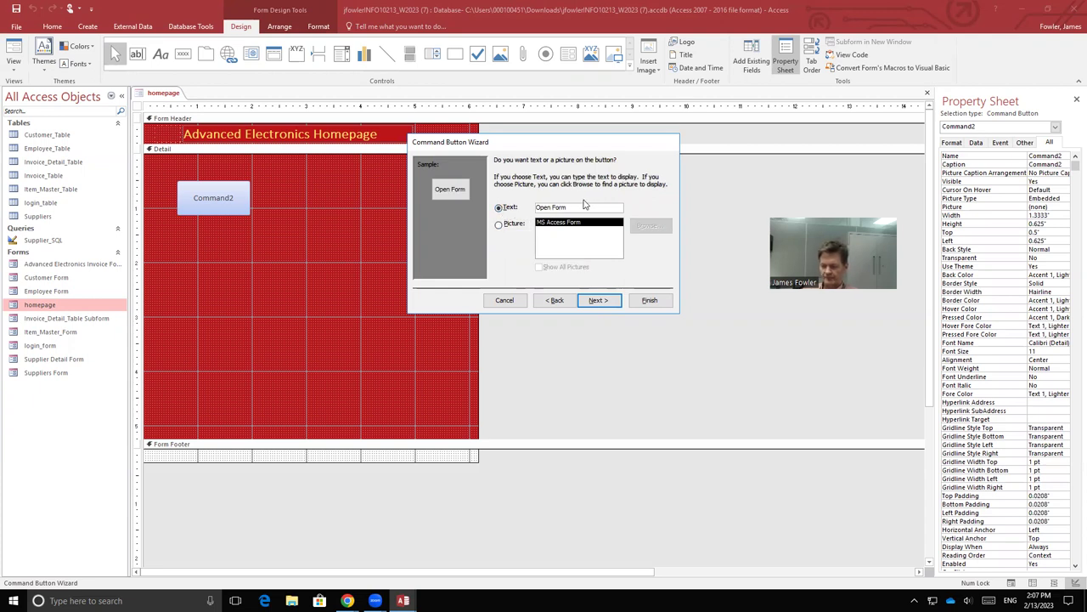
key("Home")
key("ctrl+Delete")
type("Customer")
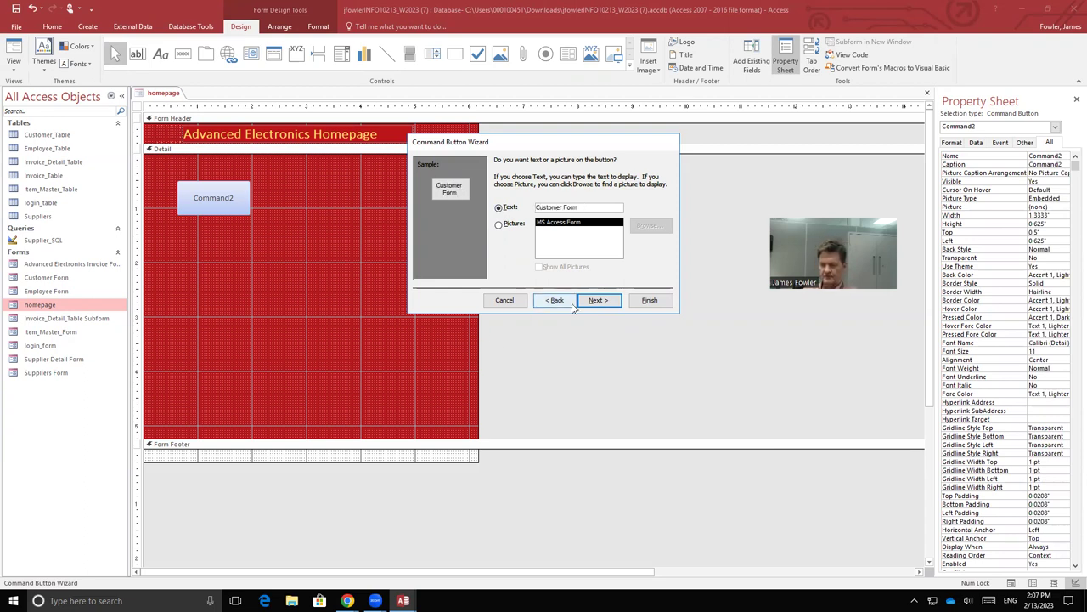
left_click(600, 302)
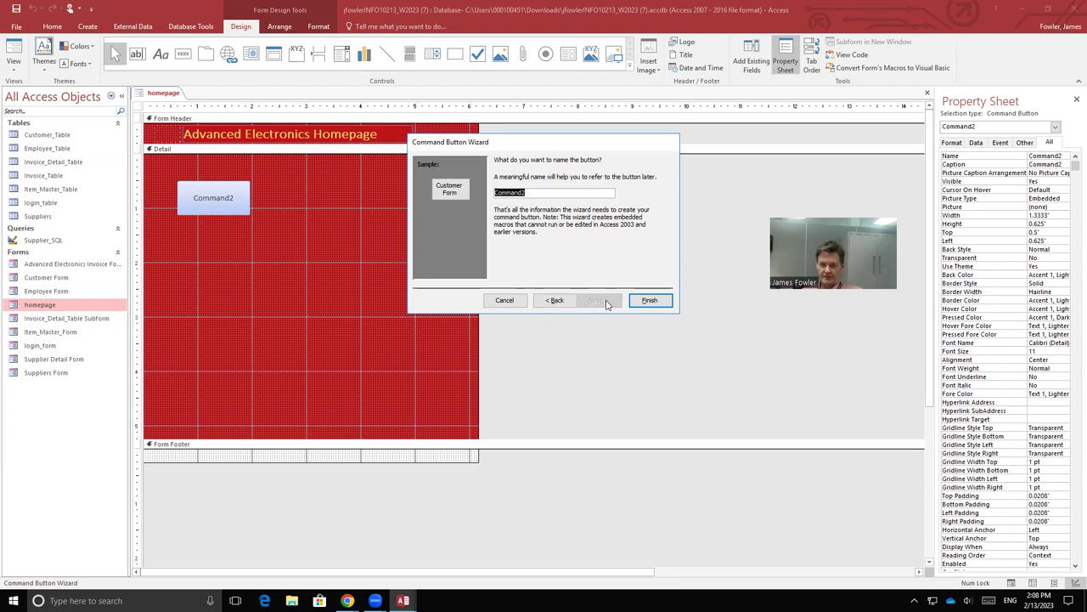
left_click(648, 301)
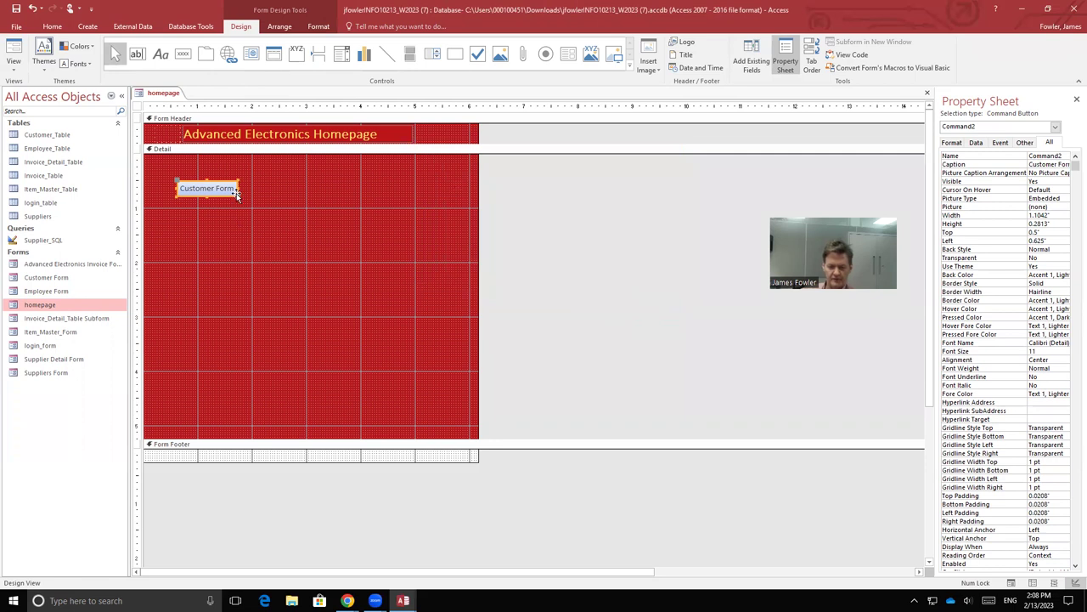
Step: Enlarge the Customer Form button, give it yellow fill with bold red text, then close the homepage
left_click_drag(238, 195, 246, 212)
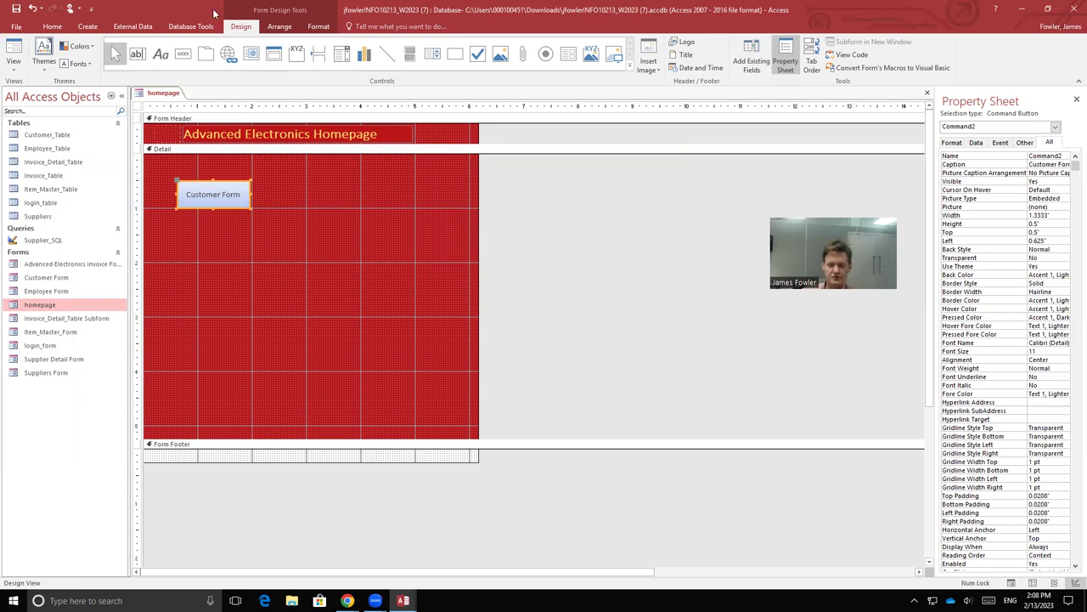
left_click(320, 26)
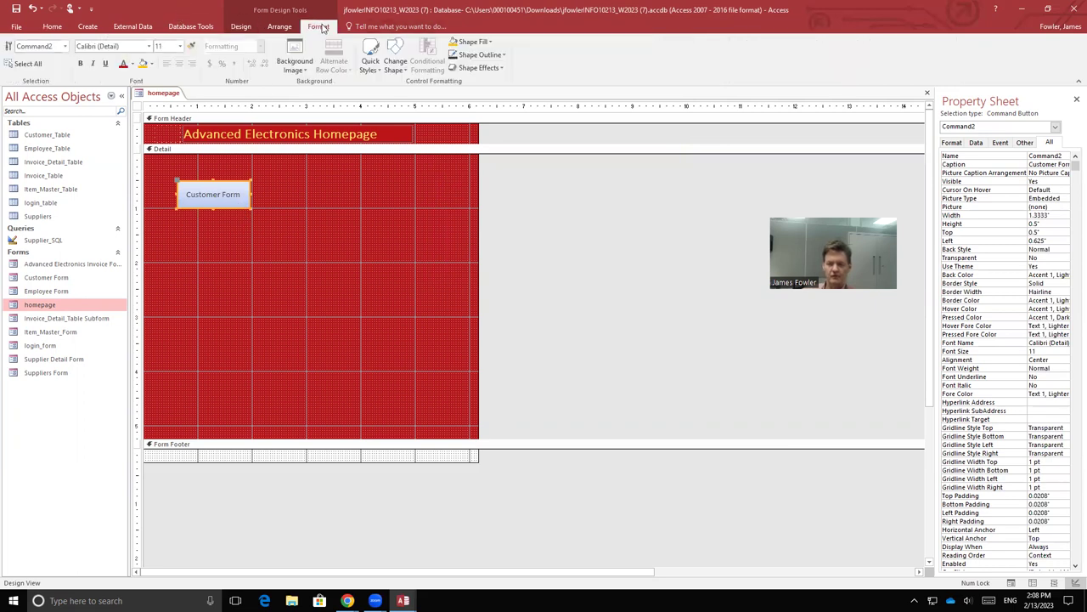
left_click(143, 65)
left_click(124, 66)
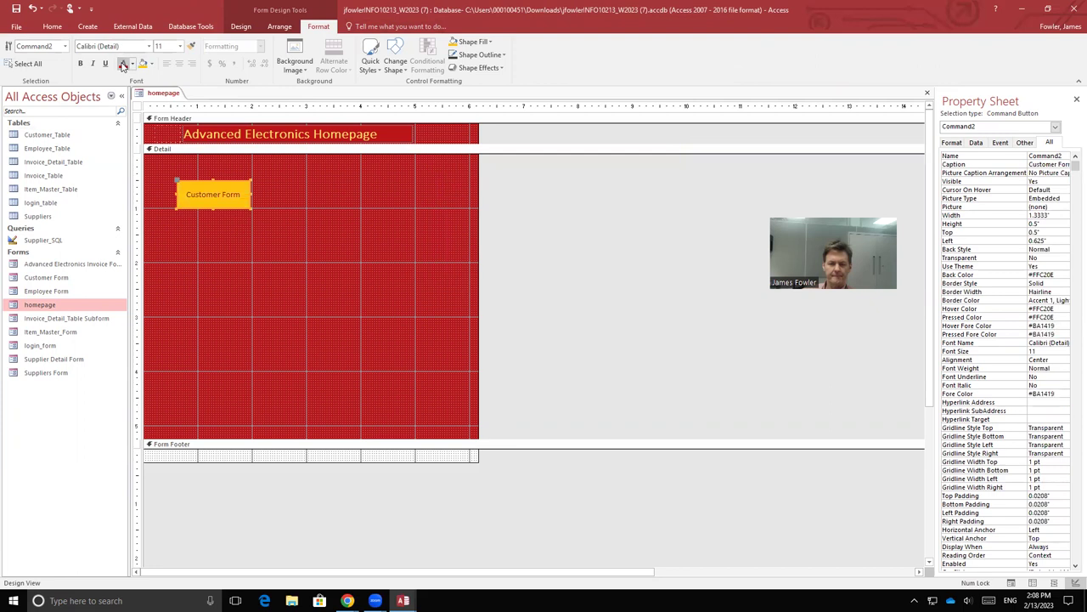
left_click(81, 63)
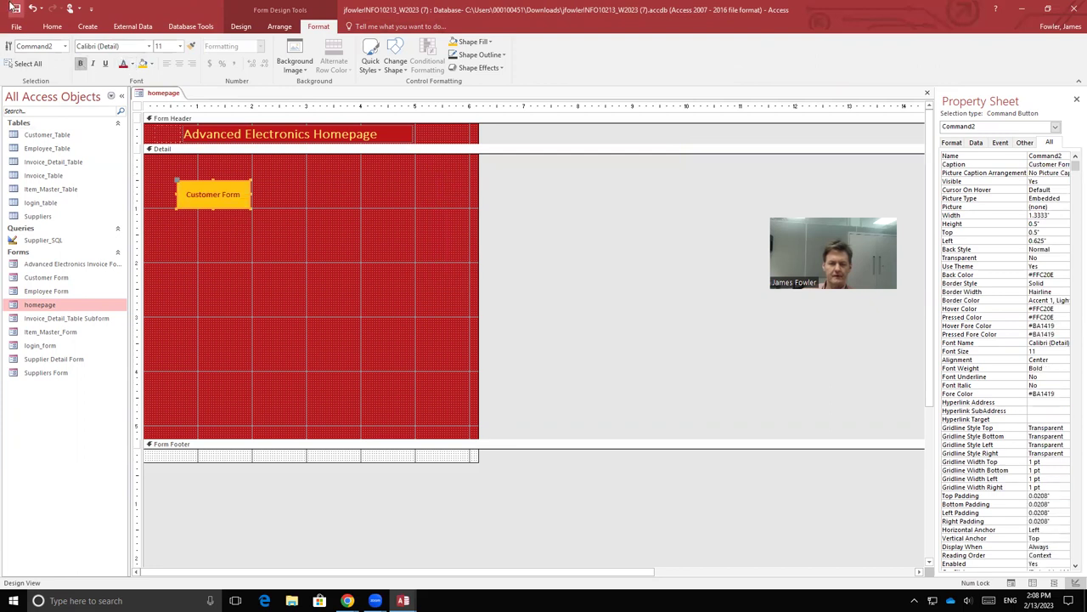
right_click(163, 93)
left_click(182, 112)
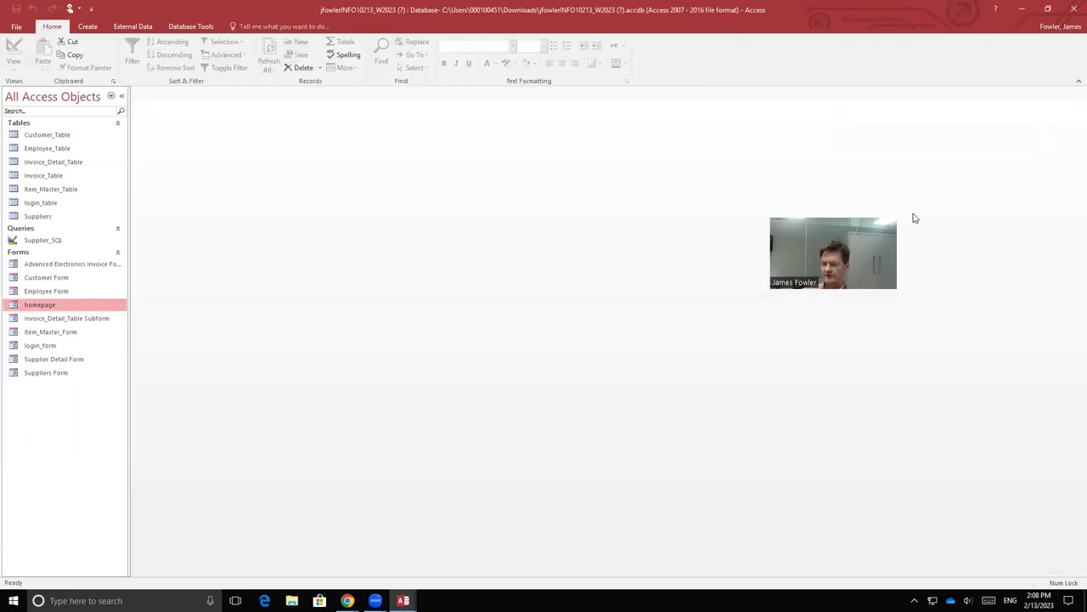
Step: Open login_form, enter the username and password, and log in to the homepage
double_click(42, 345)
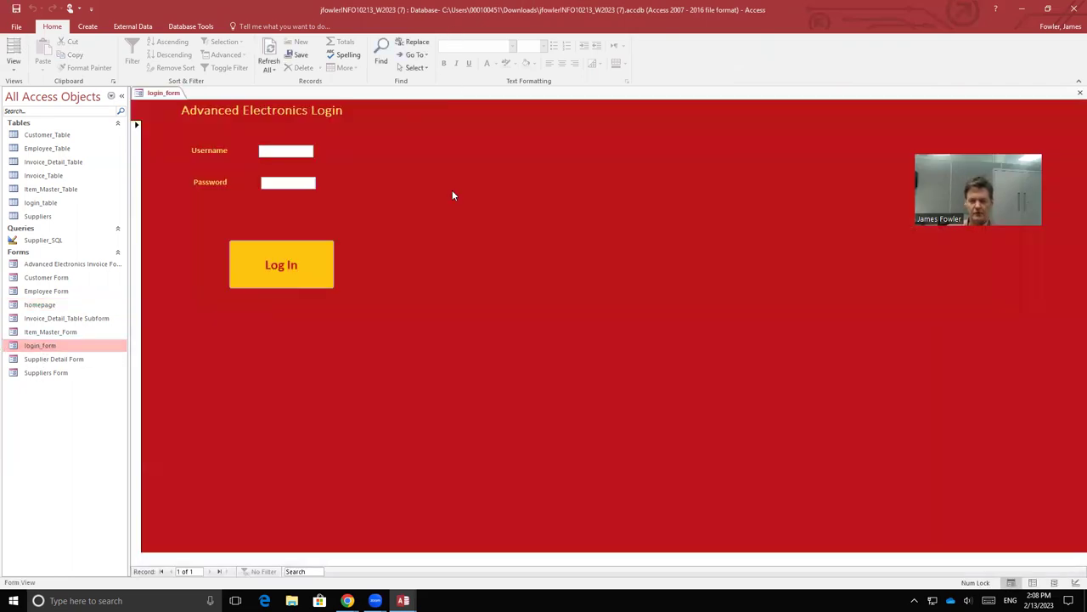
type("james")
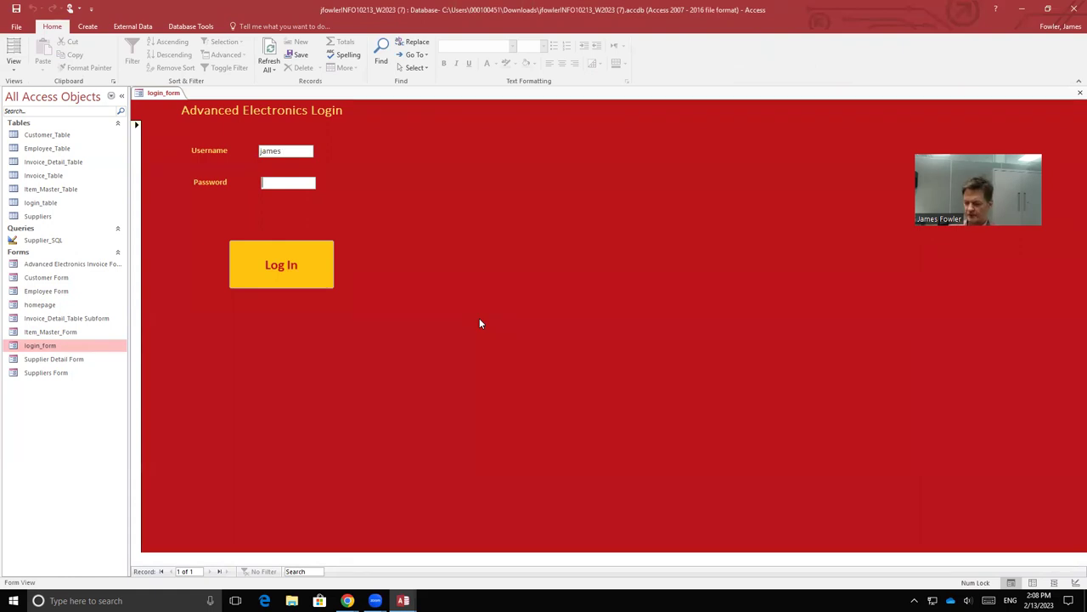
type("123")
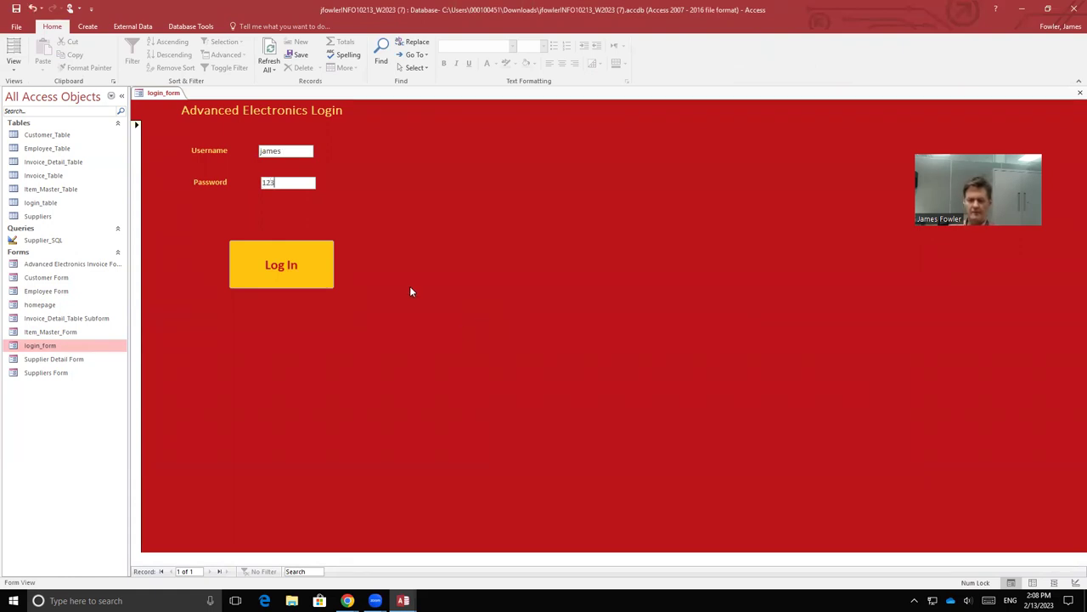
left_click(299, 269)
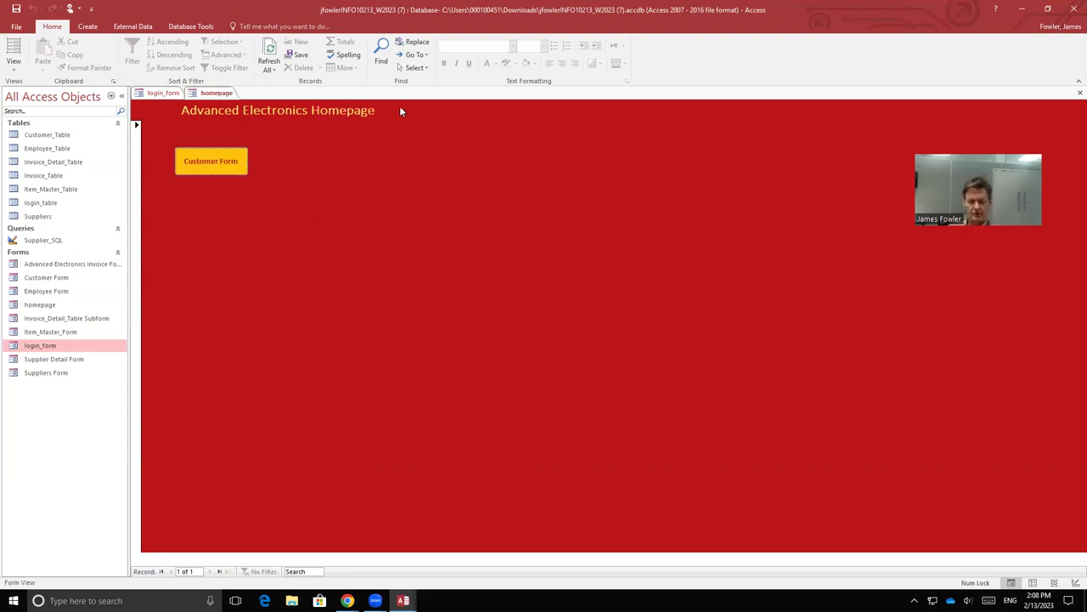
Step: Open the Customer Form, step through records, cancel a print attempt, and close it
left_click(217, 161)
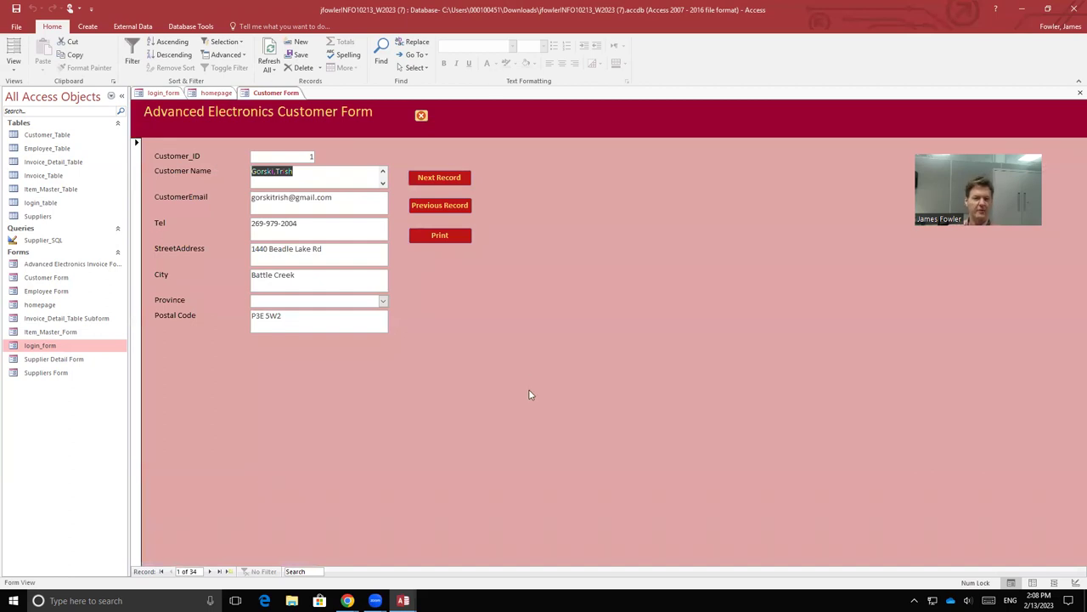
left_click(440, 179)
left_click(440, 178)
left_click(440, 178)
left_click(436, 200)
left_click(435, 204)
left_click(440, 238)
left_click(652, 300)
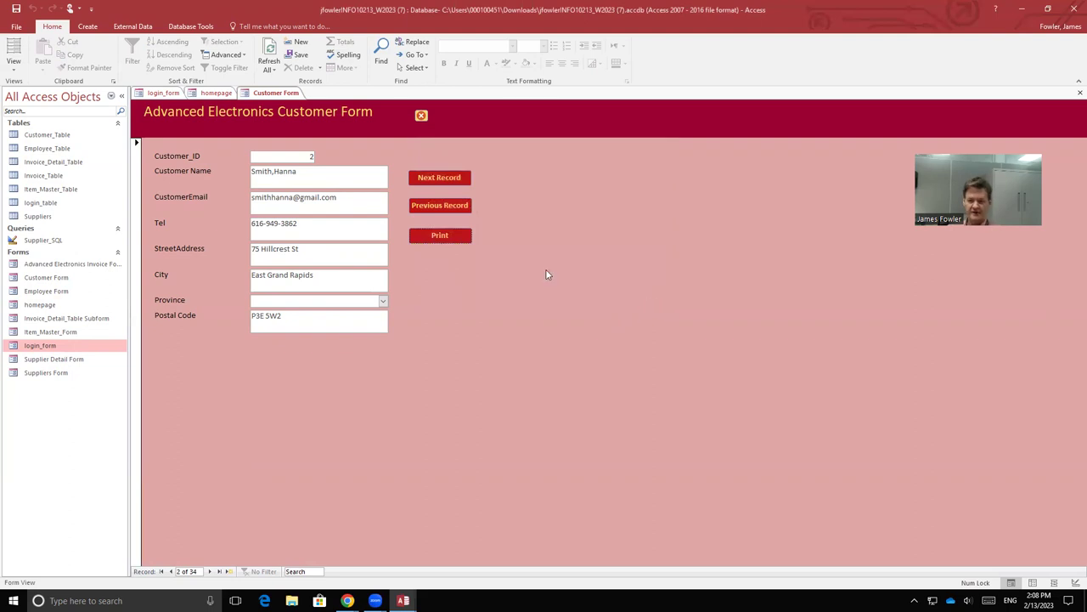
left_click(420, 116)
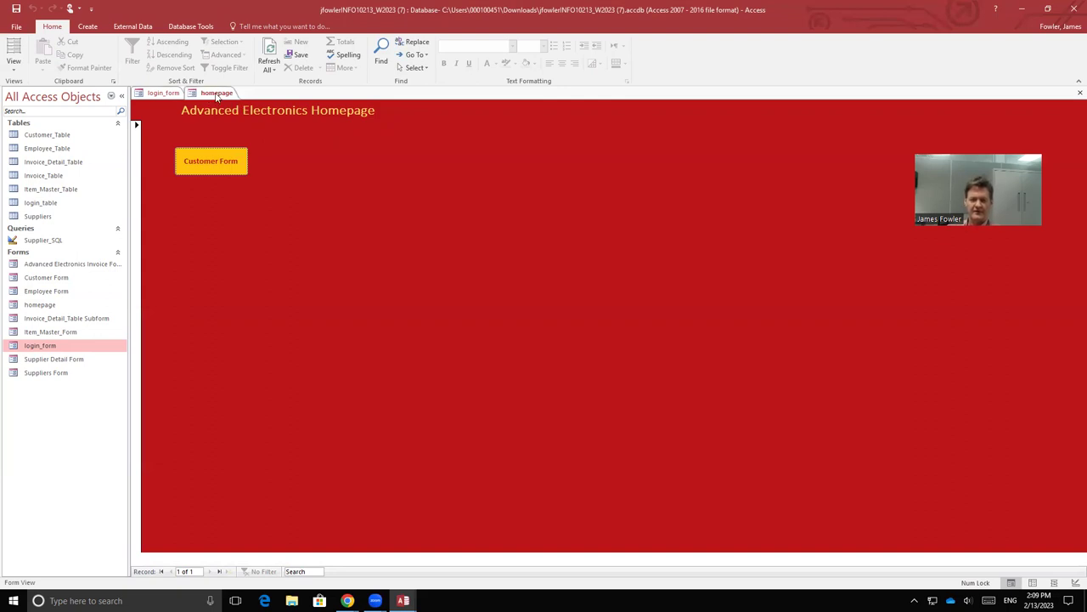
Step: Close both the homepage and login_form
right_click(217, 93)
left_click(242, 113)
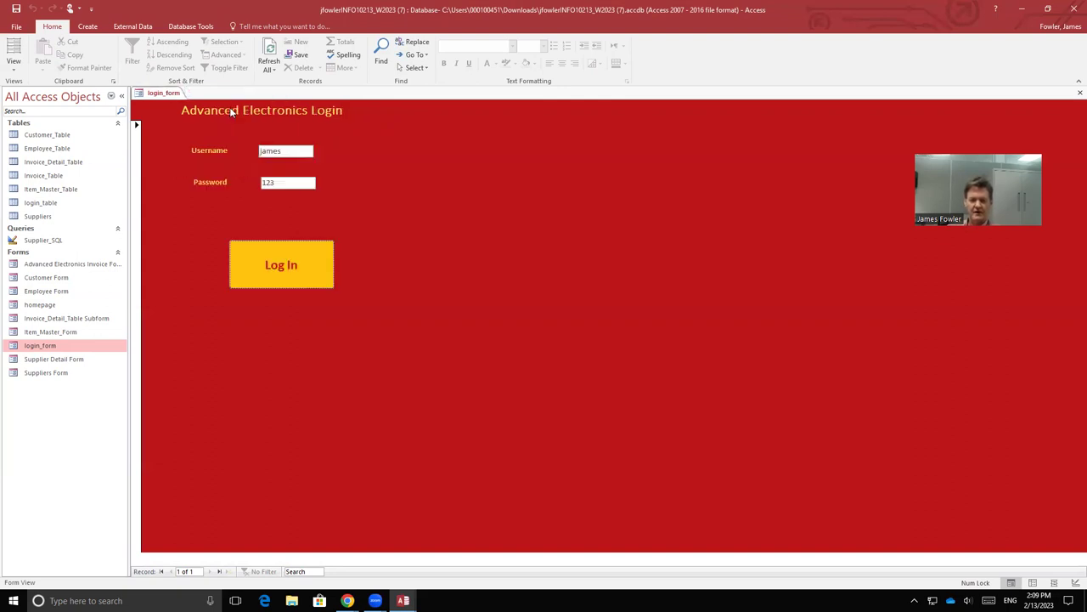
right_click(163, 94)
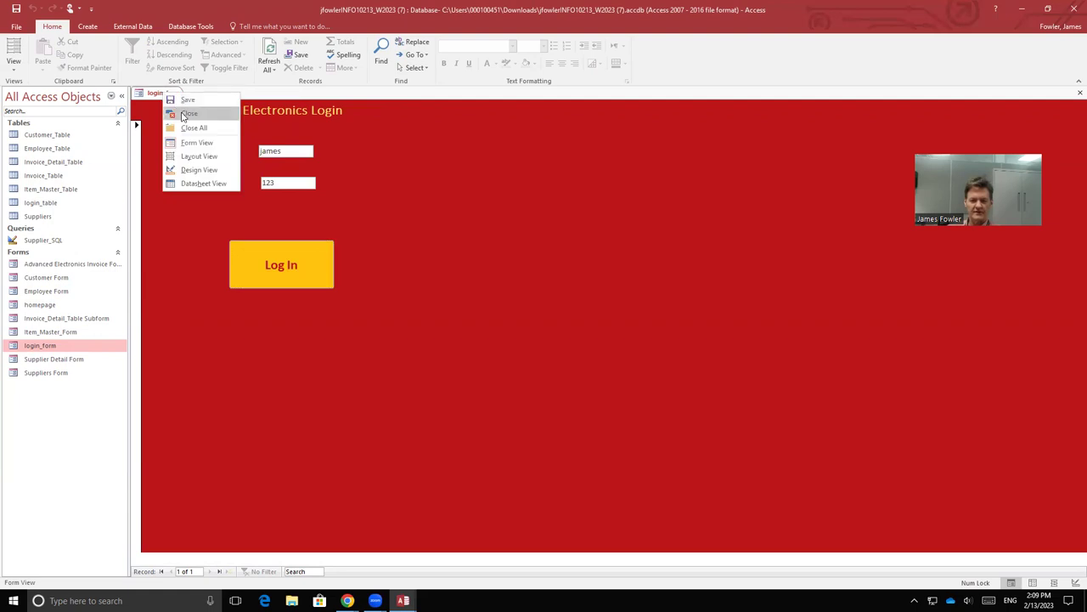
left_click(182, 116)
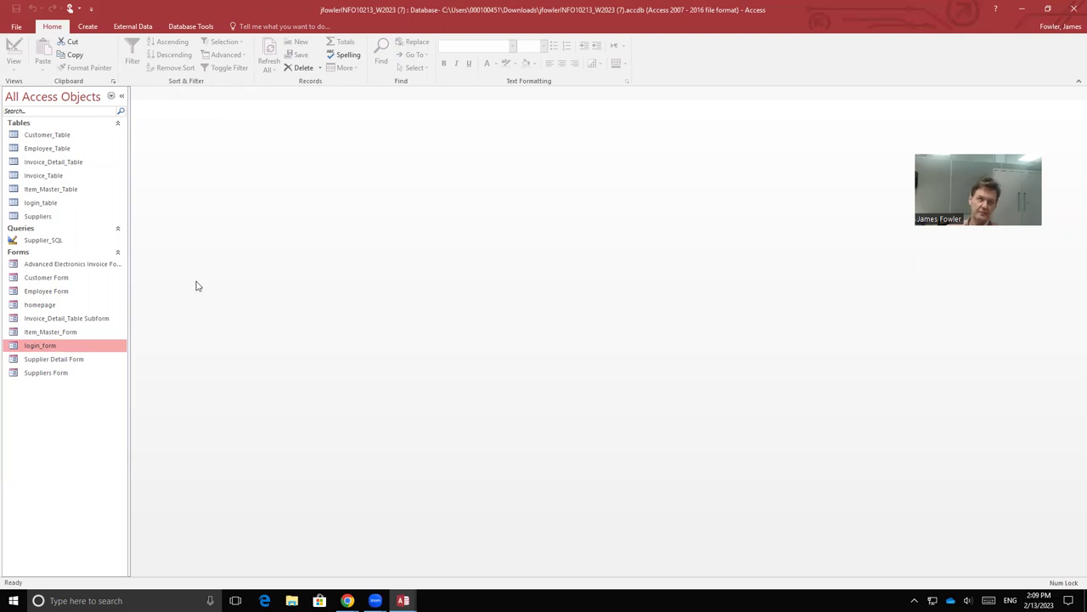
Step: Reopen login_form, log in with a wrong password, and dismiss the 'Error username or password' message
double_click(51, 348)
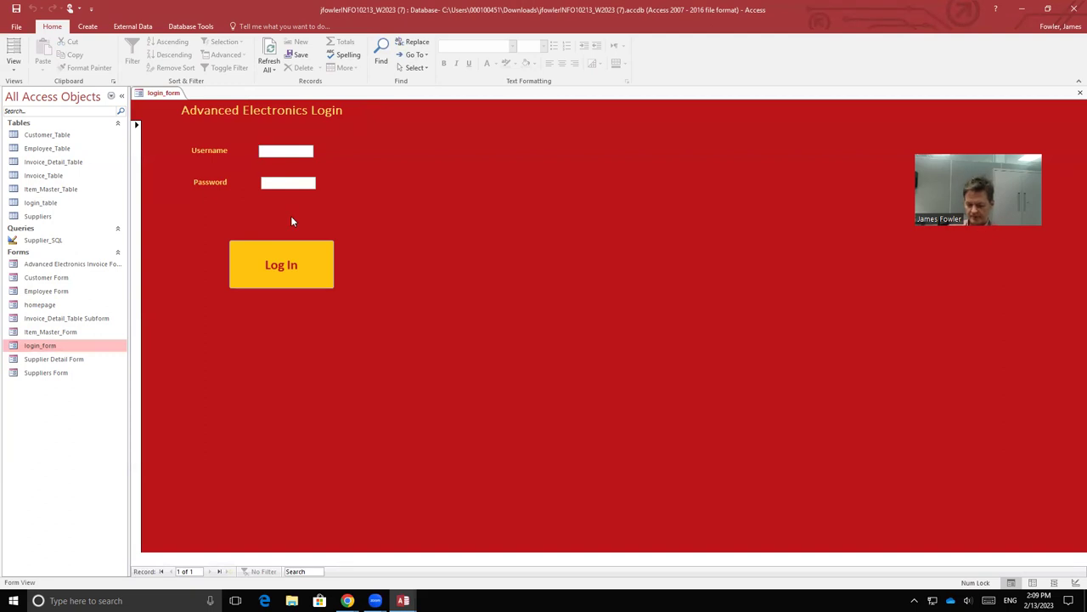
type("james")
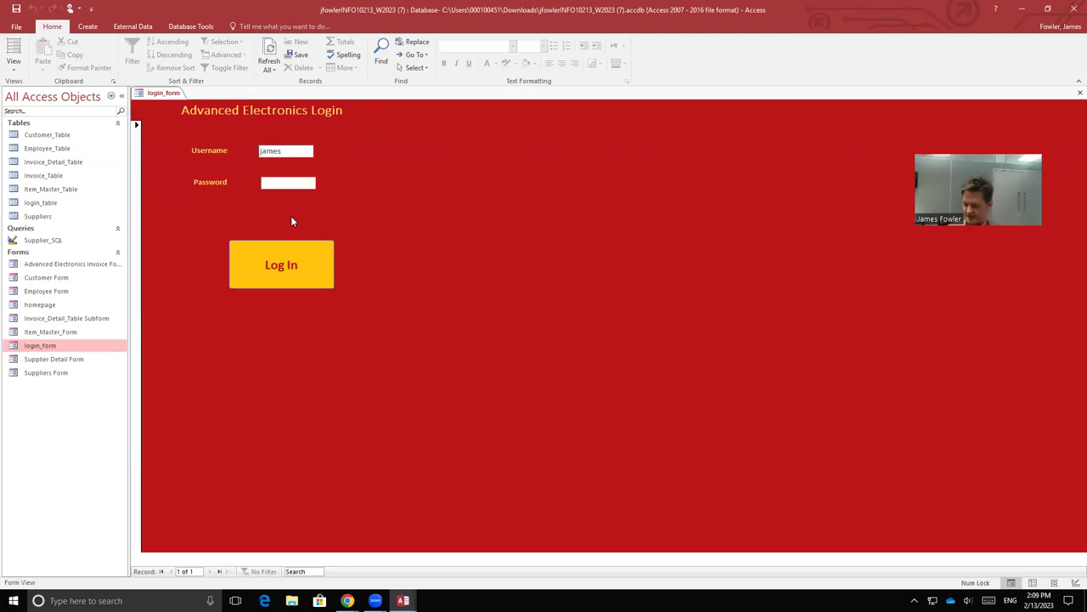
type("145")
left_click(293, 259)
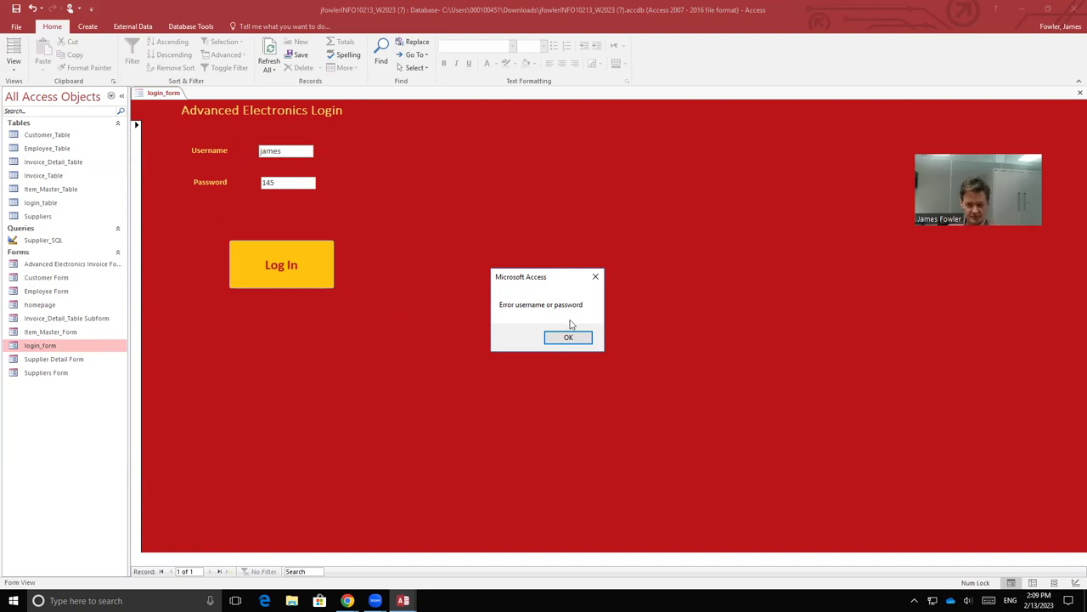
left_click(595, 278)
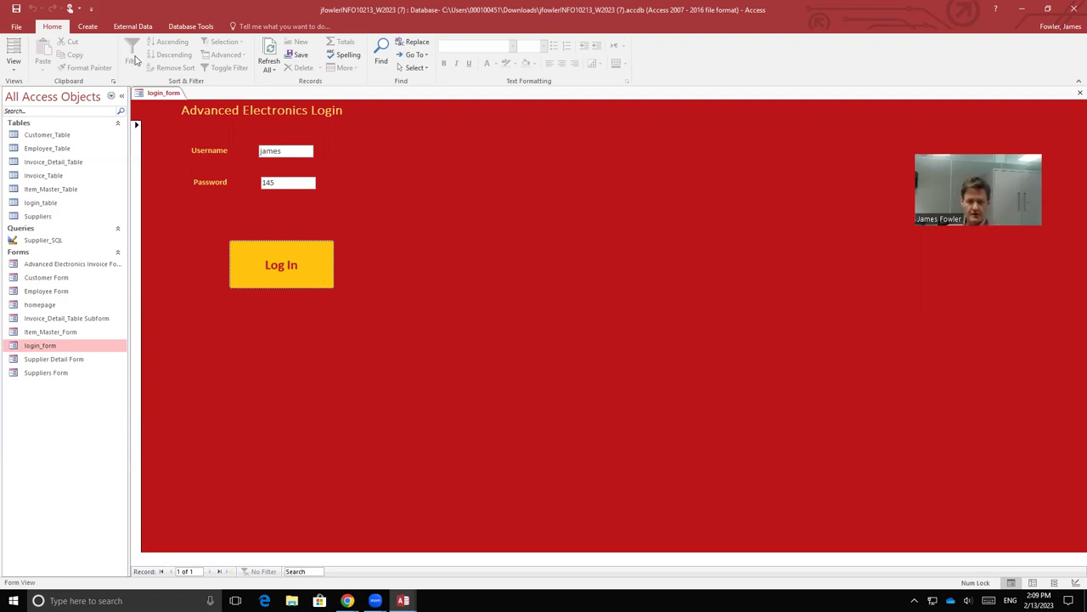
Step: In Design View, review the Log In button's click event code in the VBA editor, then close it
right_click(166, 93)
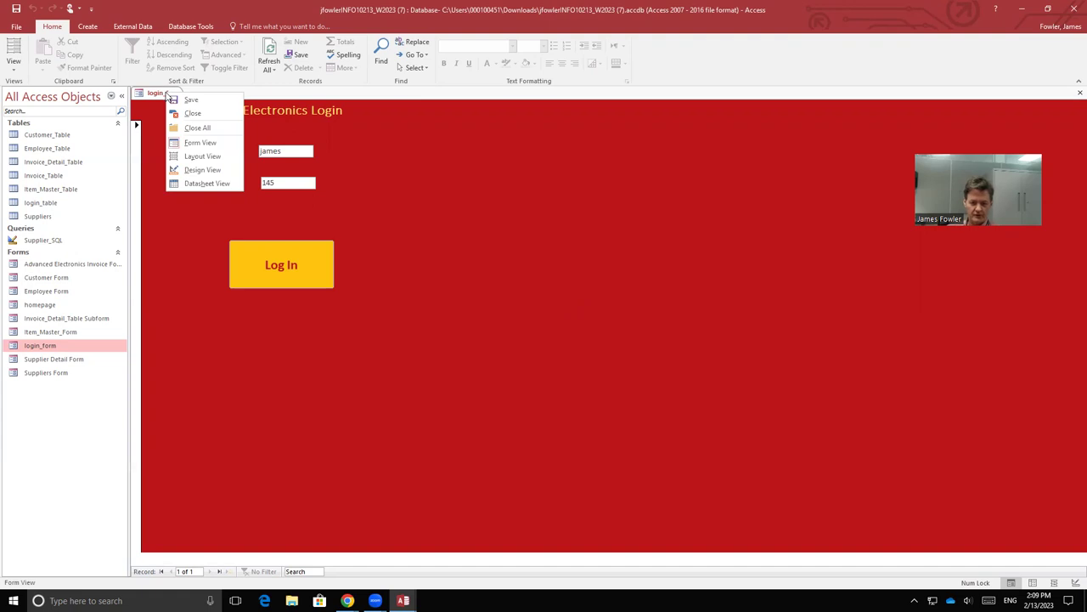
left_click(201, 172)
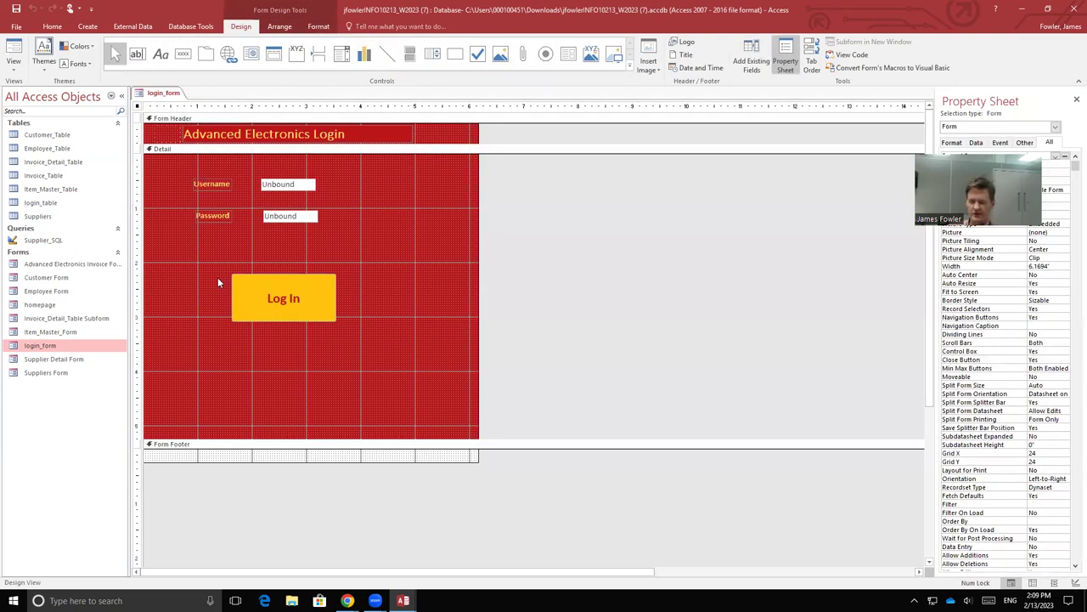
left_click(321, 309)
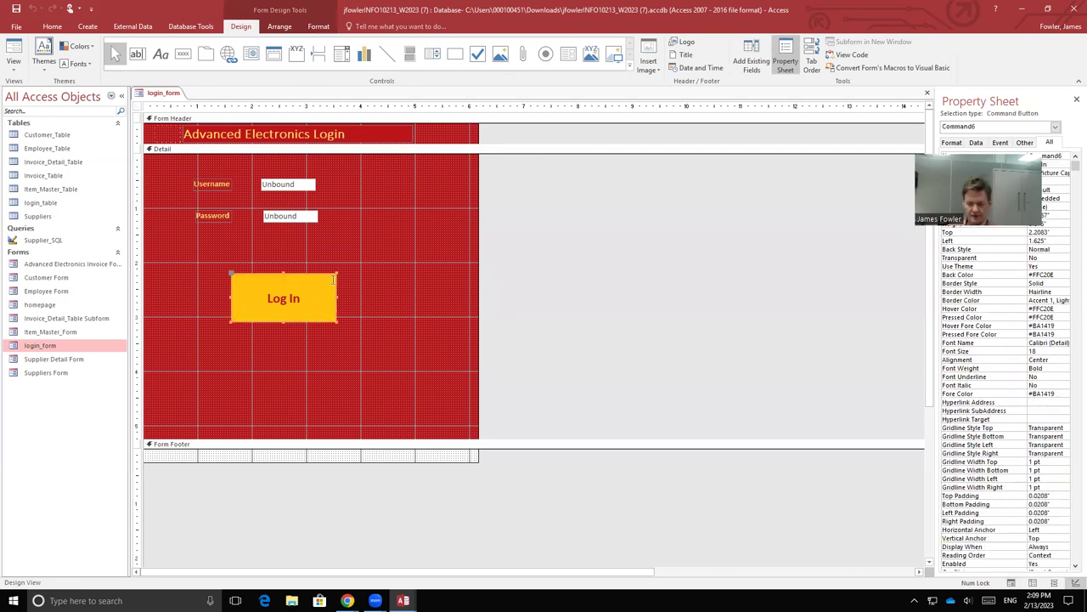
right_click(325, 282)
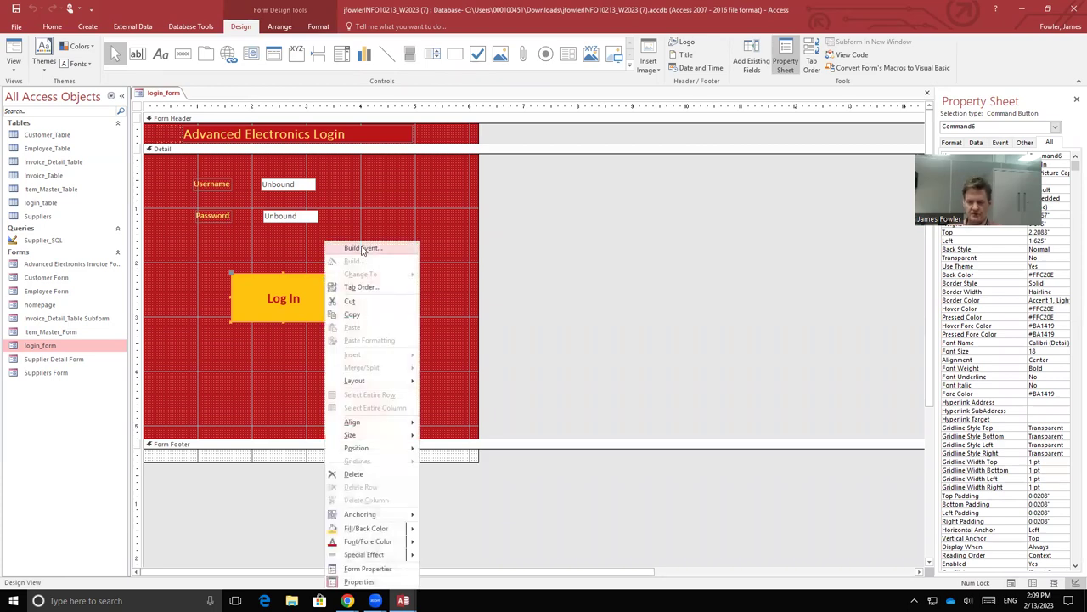
left_click(362, 249)
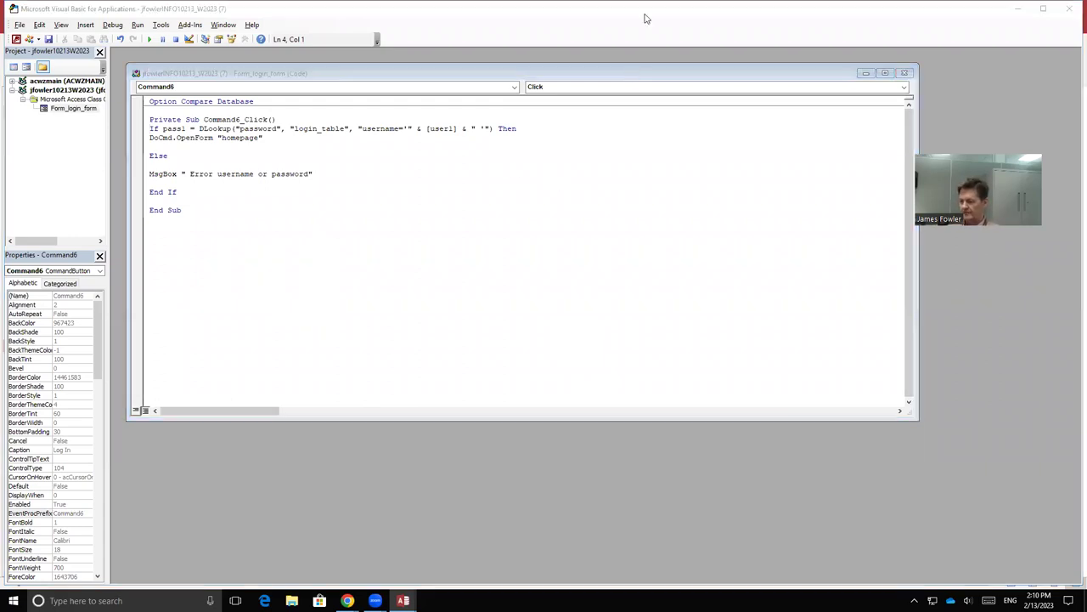
left_click(906, 73)
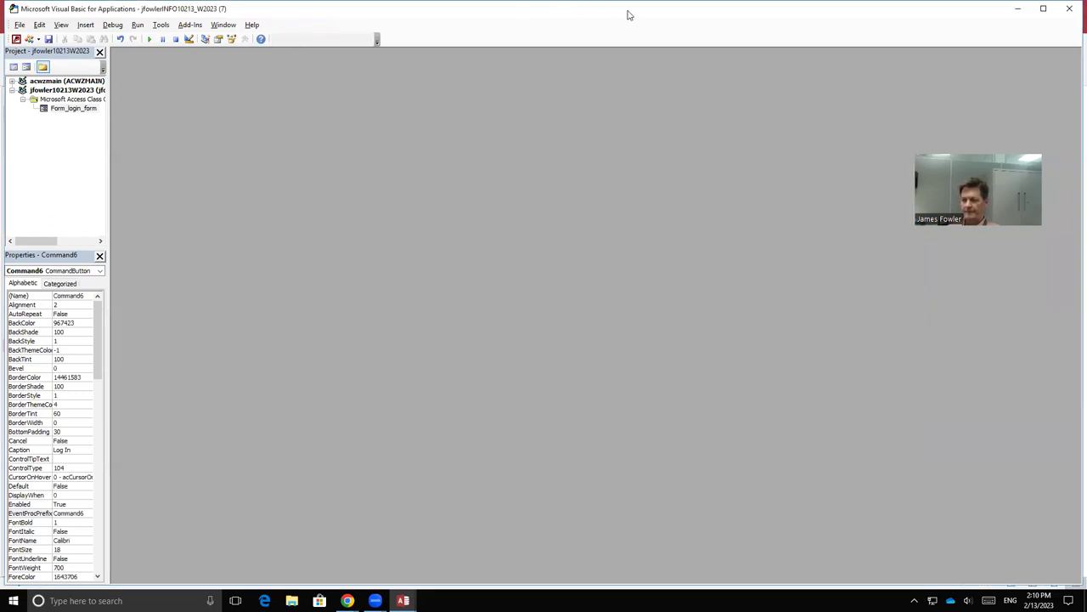
left_click(1071, 12)
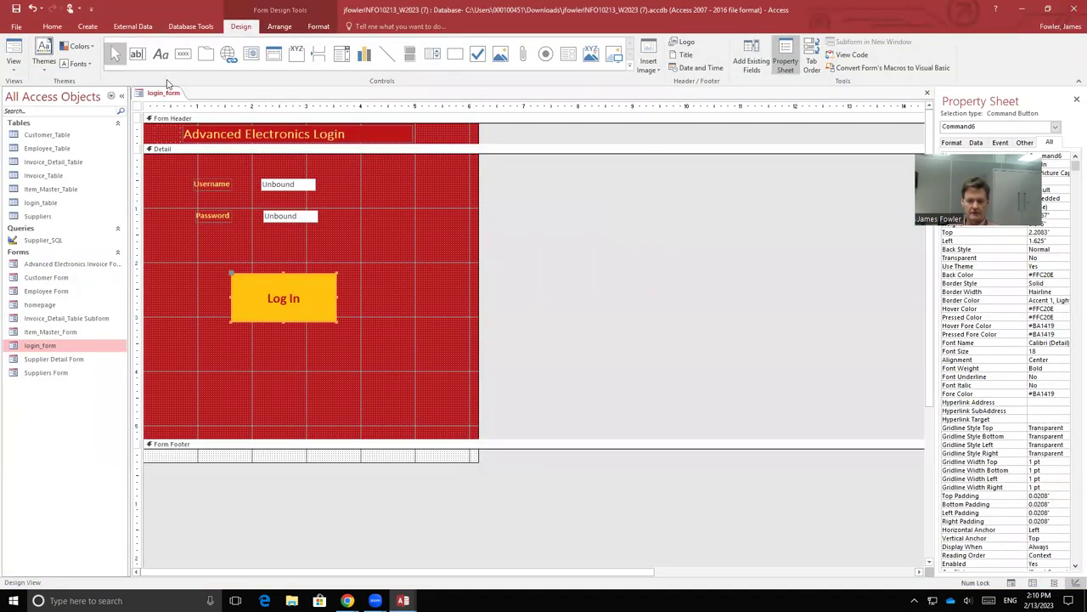
Step: Close login_form, discarding its design changes
right_click(168, 94)
left_click(181, 110)
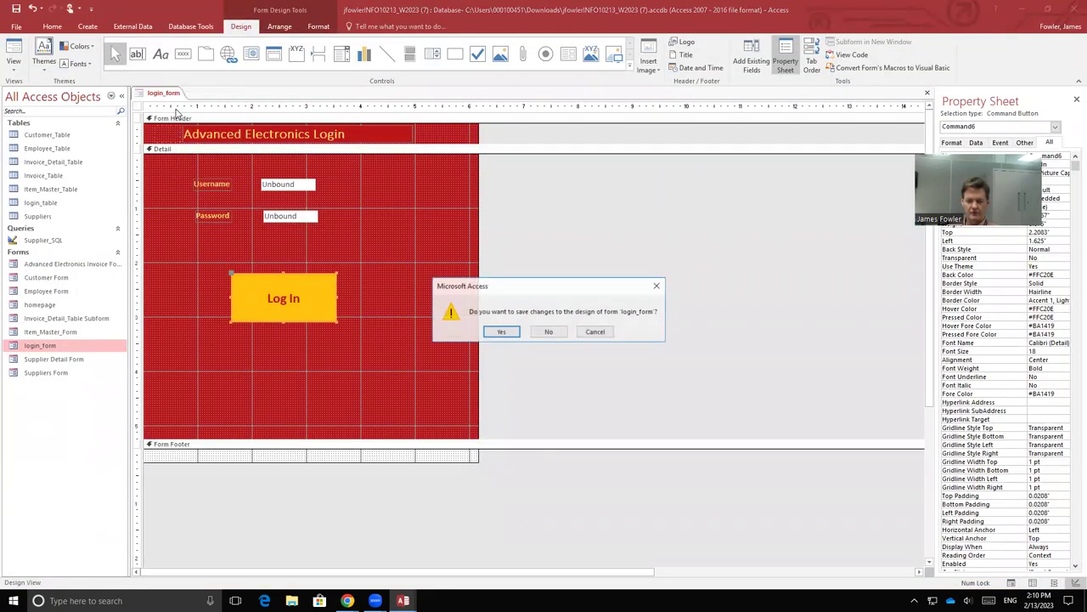
left_click(551, 332)
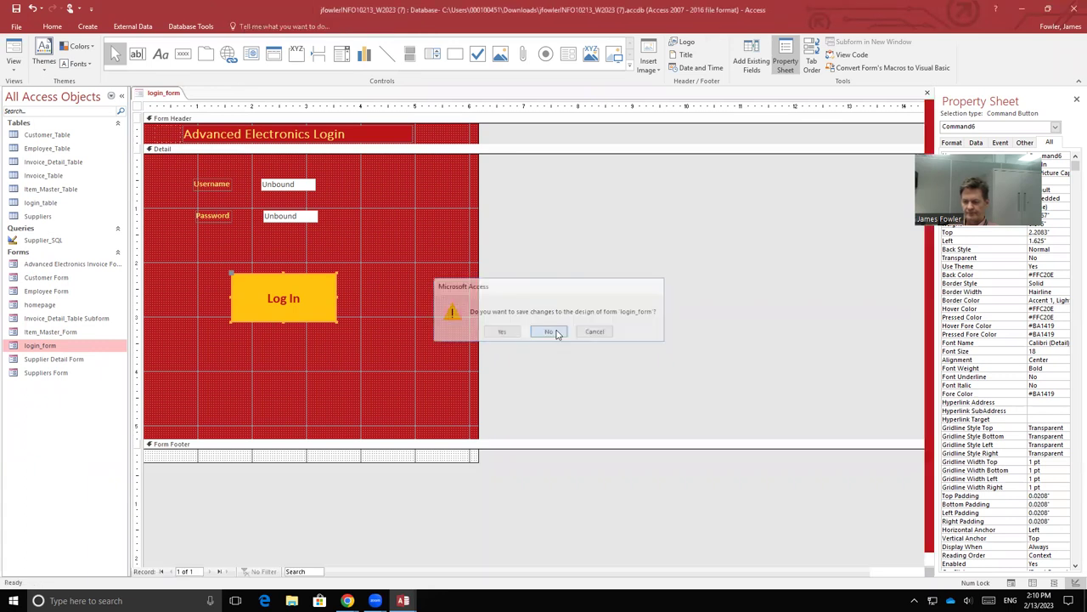